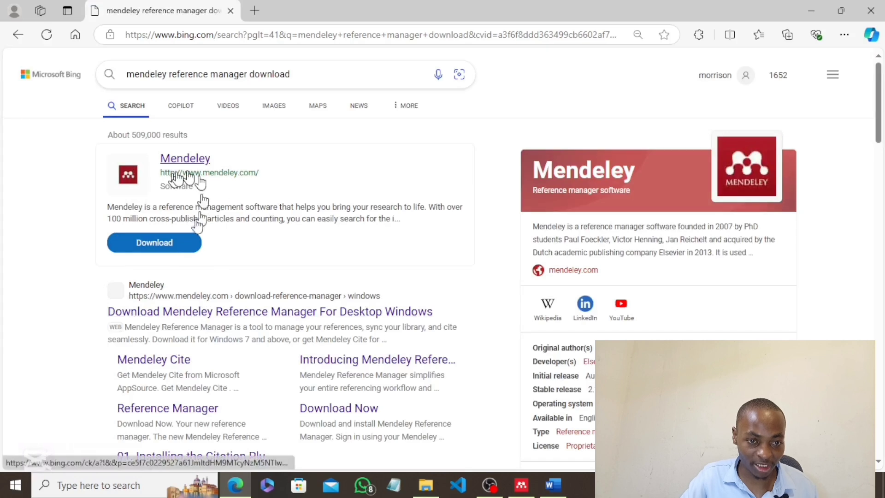
Go from the search results to the Mendeley website and open the Mendeley Reference Manager desktop download page
{"action": "left_click", "coordinate": [156, 244]}
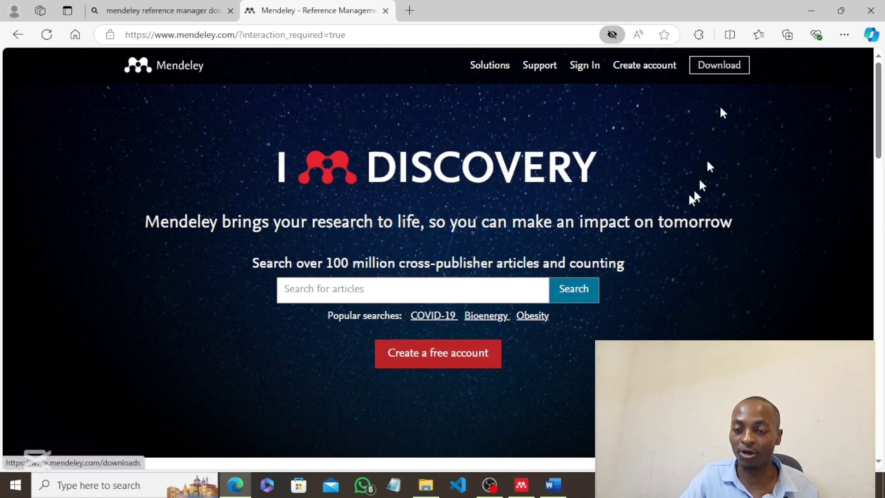
{"action": "left_click", "coordinate": [720, 67]}
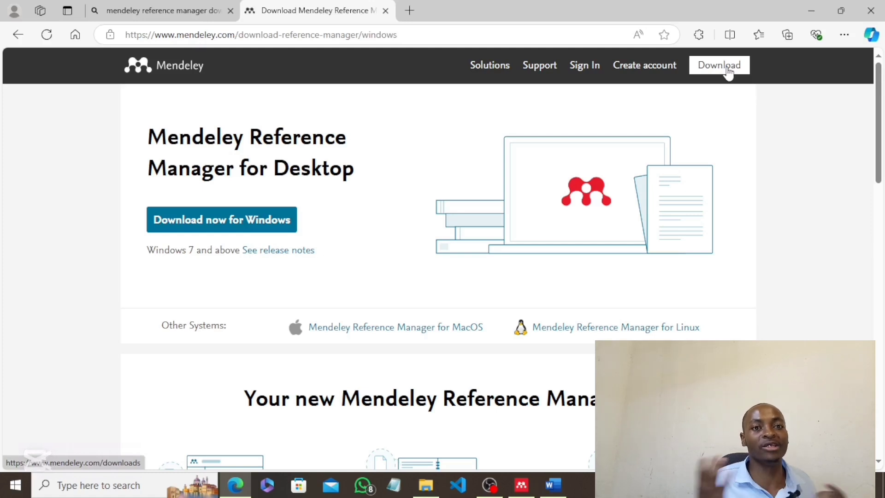
Search the web for "mendeley web importer" and open Mendeley's own Web Importer page from the results
{"action": "left_click", "coordinate": [451, 34]}
{"action": "key", "text": "BackSpace"}
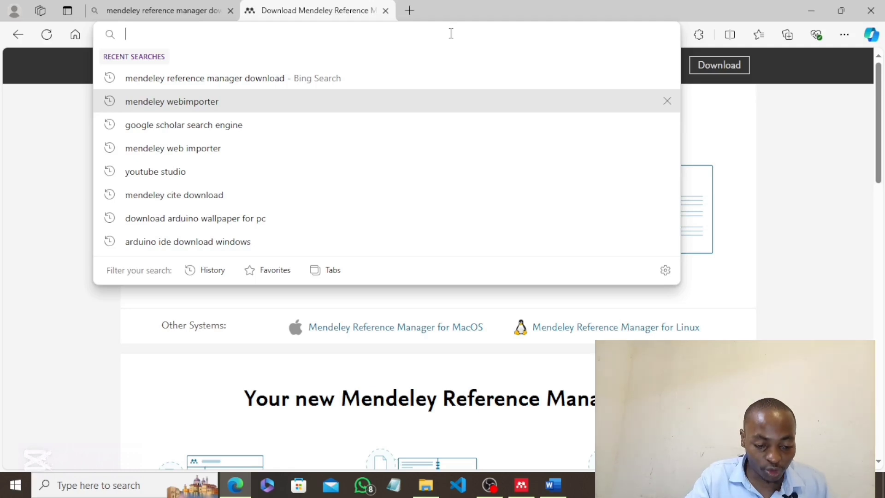
{"action": "type", "text": "mendele"}
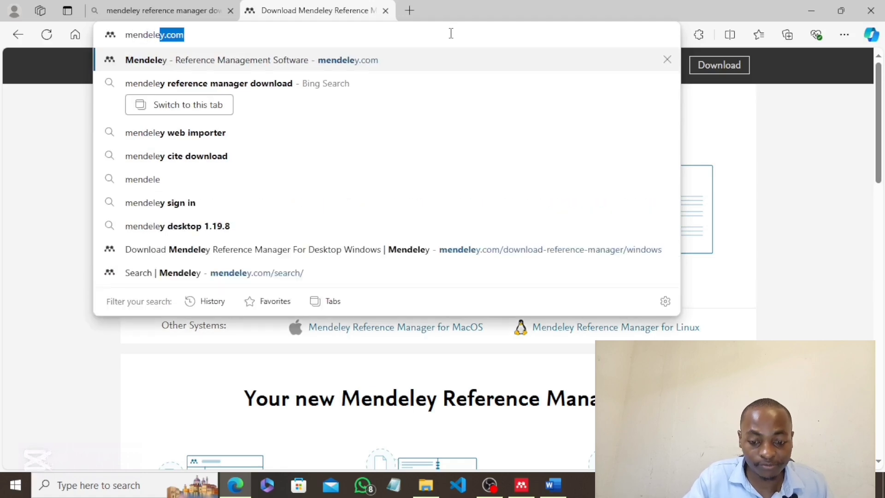
{"action": "type", "text": "y web"}
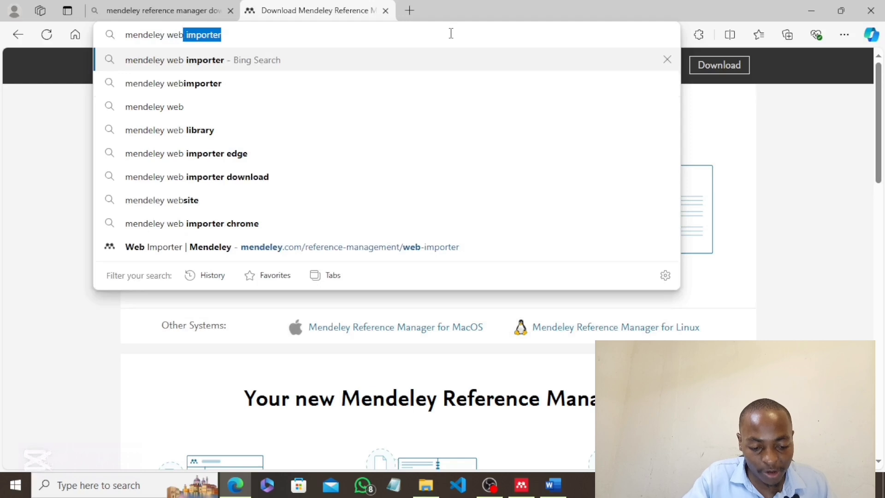
{"action": "type", "text": " importer"}
{"action": "key", "text": "Return"}
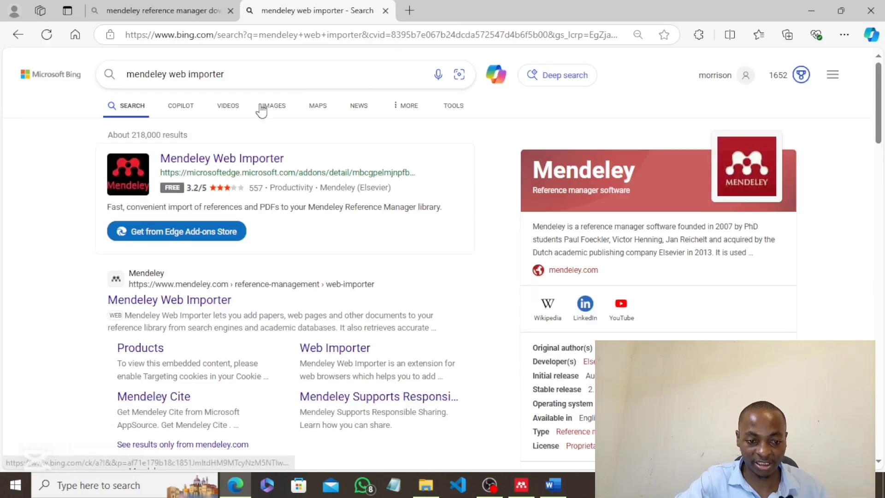
{"action": "left_click", "coordinate": [142, 302]}
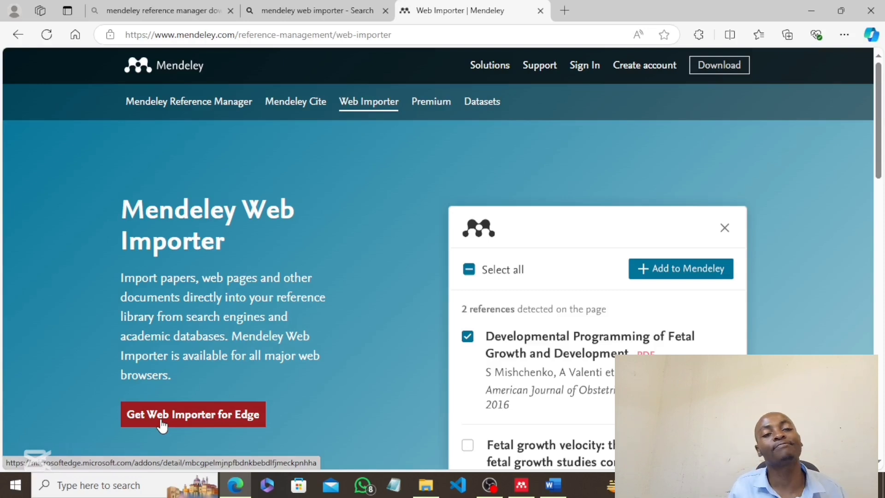
Search the web for "mendeley cite download" and open Mendeley's own Mendeley Cite page from the results
{"action": "left_click", "coordinate": [399, 34]}
{"action": "type", "text": "mendel"}
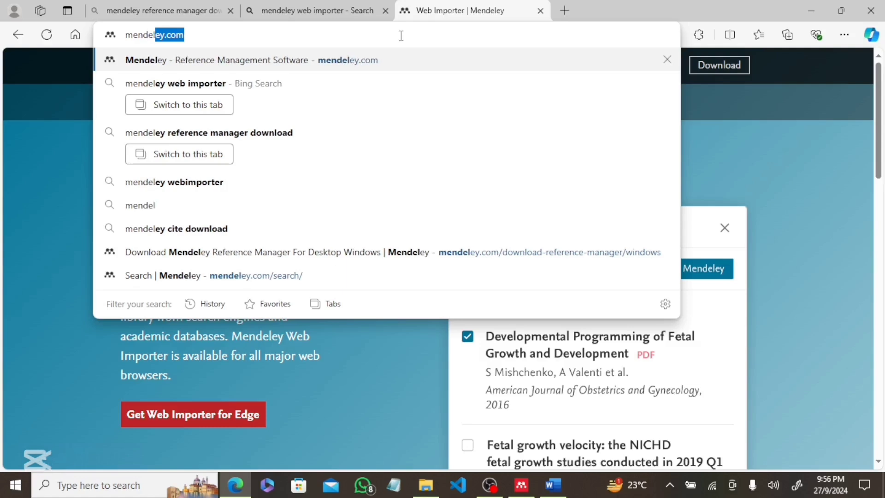
{"action": "type", "text": "ey cit"}
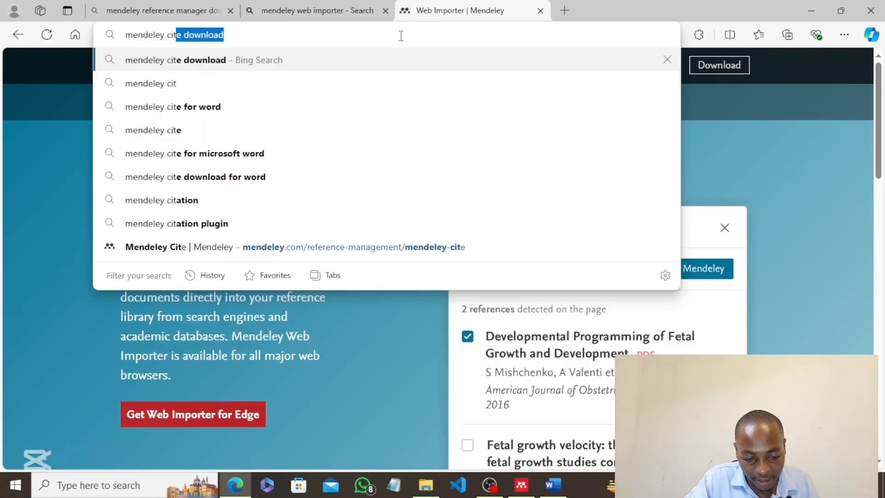
{"action": "type", "text": "e"}
{"action": "key", "text": "End"}
{"action": "key", "text": "Return"}
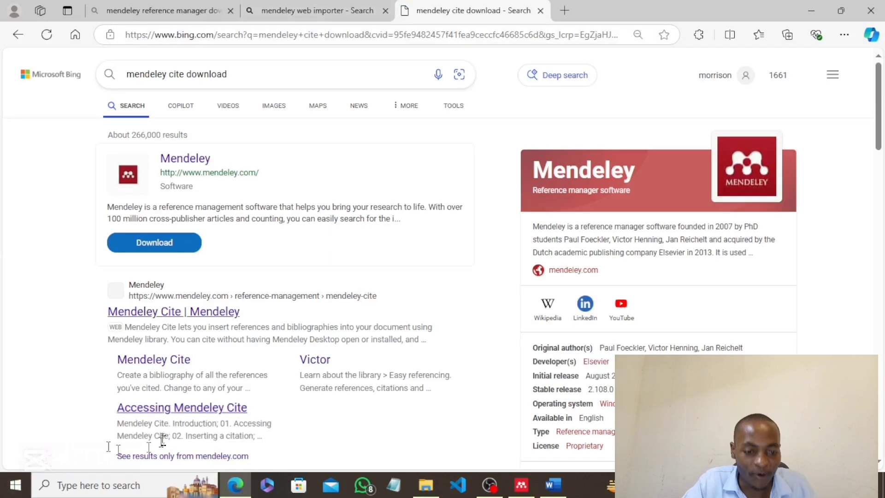
{"action": "left_click", "coordinate": [153, 313]}
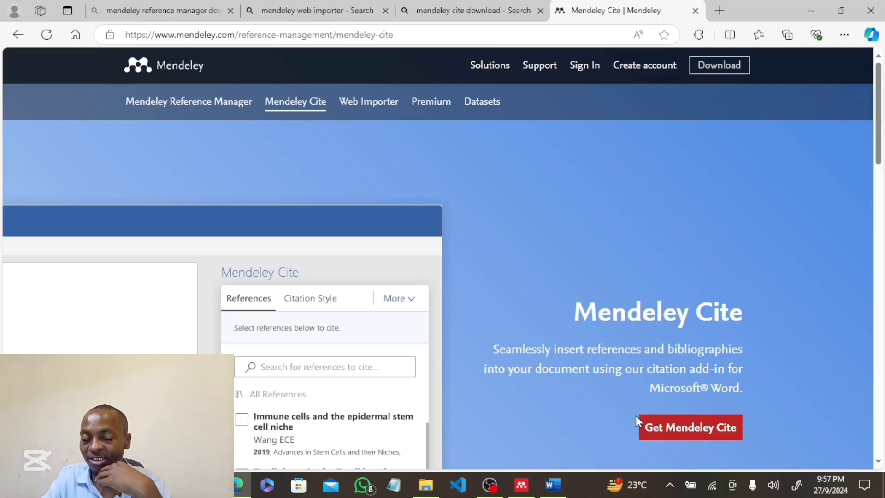
Minimize the browser and Word, dismissing Word's license notice, and switch to the Mendeley Reference Manager library
{"action": "left_click", "coordinate": [812, 11]}
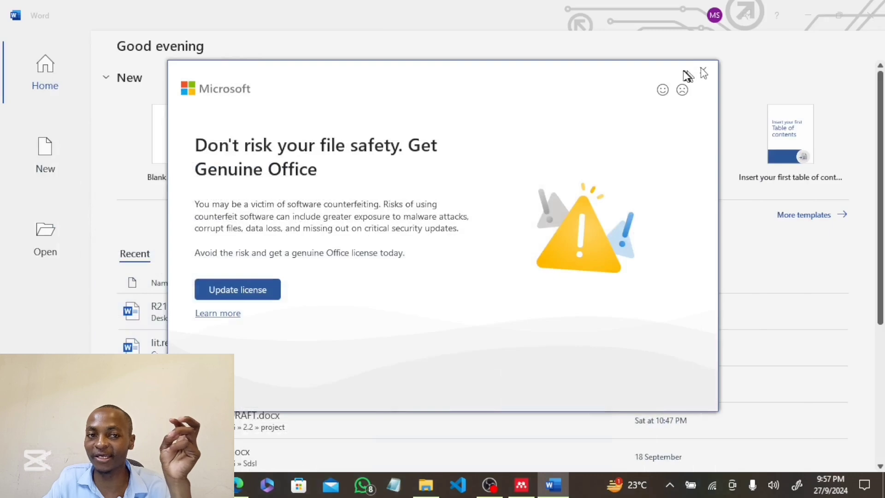
{"action": "left_click", "coordinate": [700, 71]}
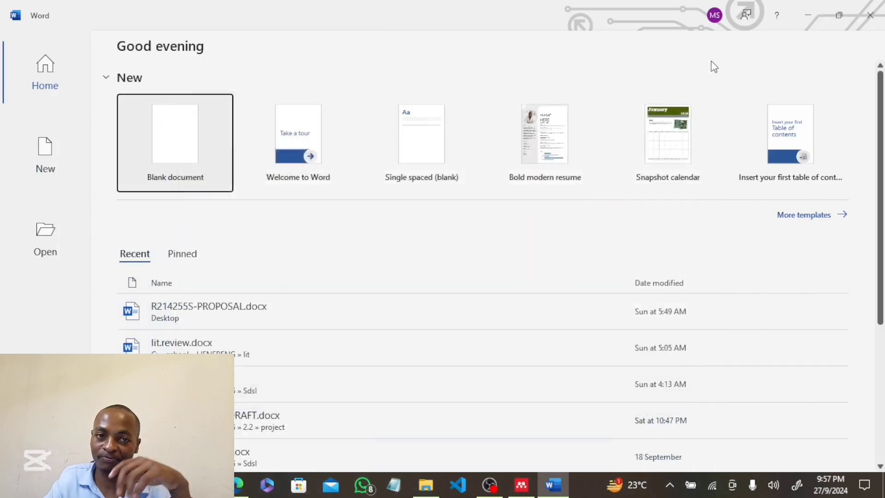
{"action": "left_click", "coordinate": [812, 14]}
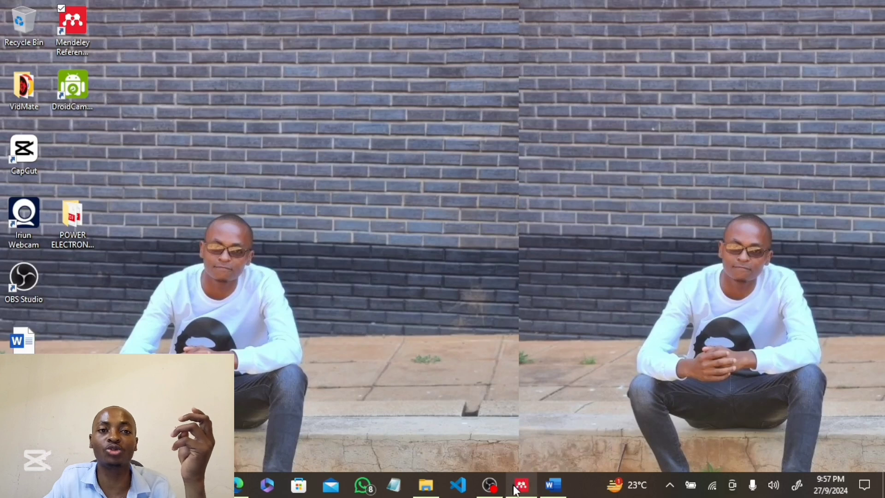
{"action": "mouse_move", "coordinate": [515, 489]}
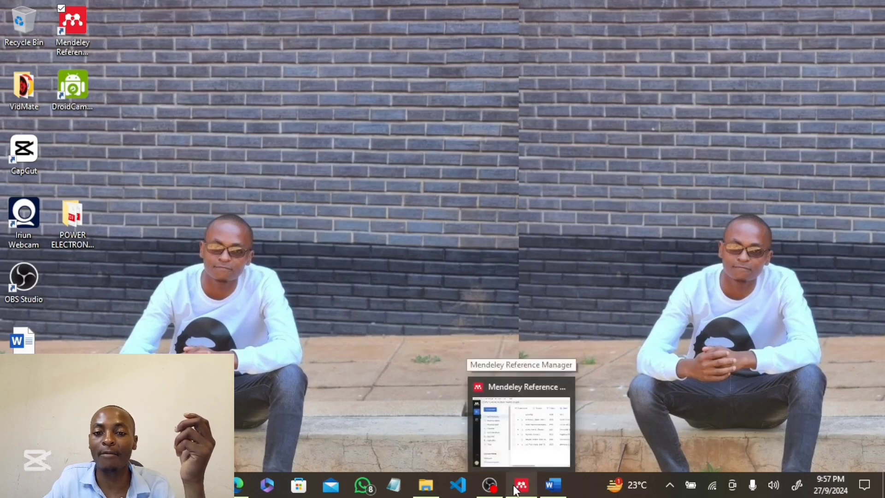
{"action": "left_click", "coordinate": [515, 489]}
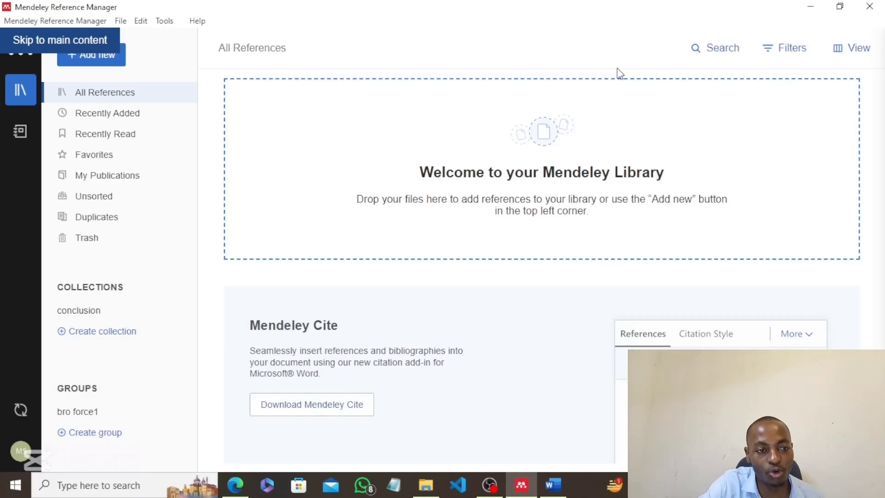
{"action": "left_click", "coordinate": [54, 41]}
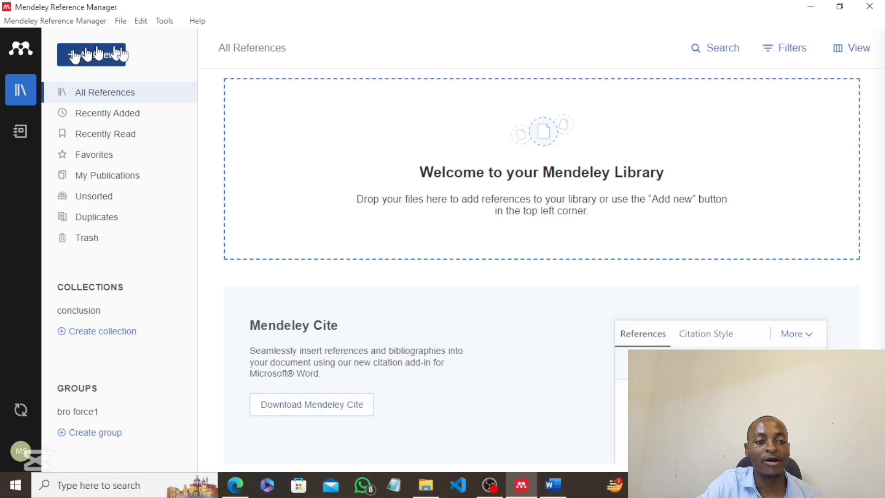
Look through the available ways of adding references to the library, without choosing one
{"action": "left_click", "coordinate": [104, 60]}
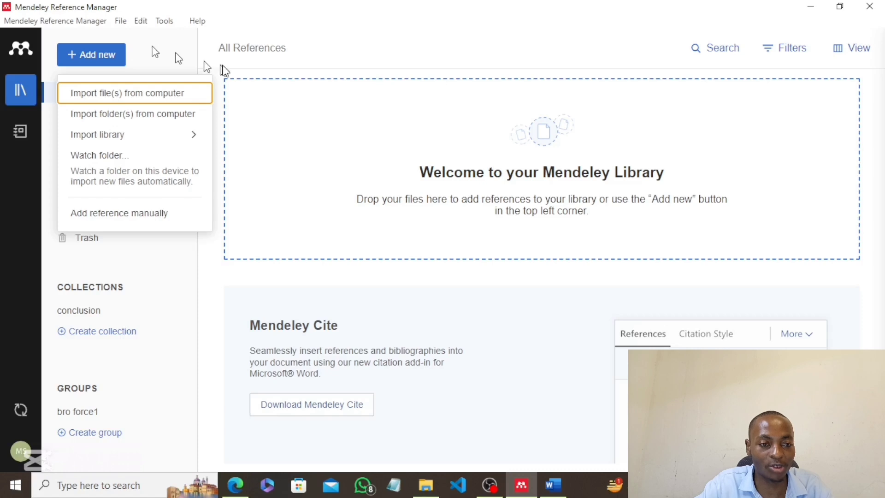
{"action": "left_click", "coordinate": [234, 64]}
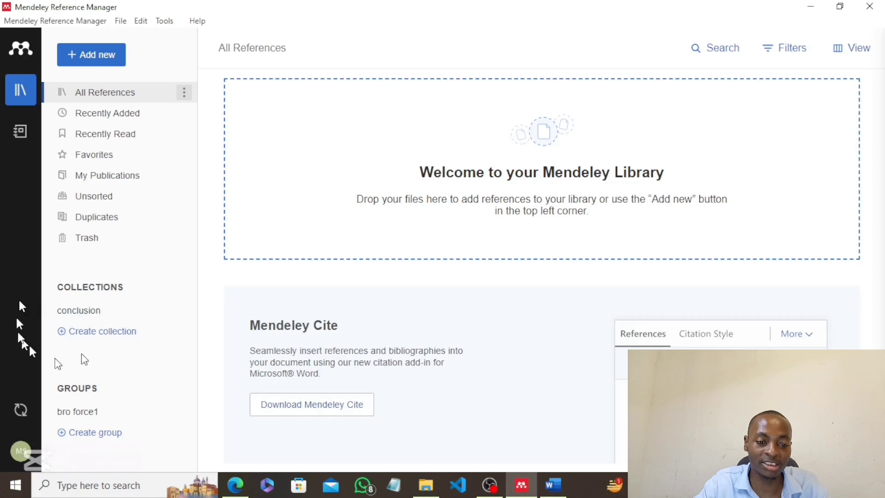
Permanently delete the "conclusion" collection from the library
{"action": "mouse_move", "coordinate": [82, 311]}
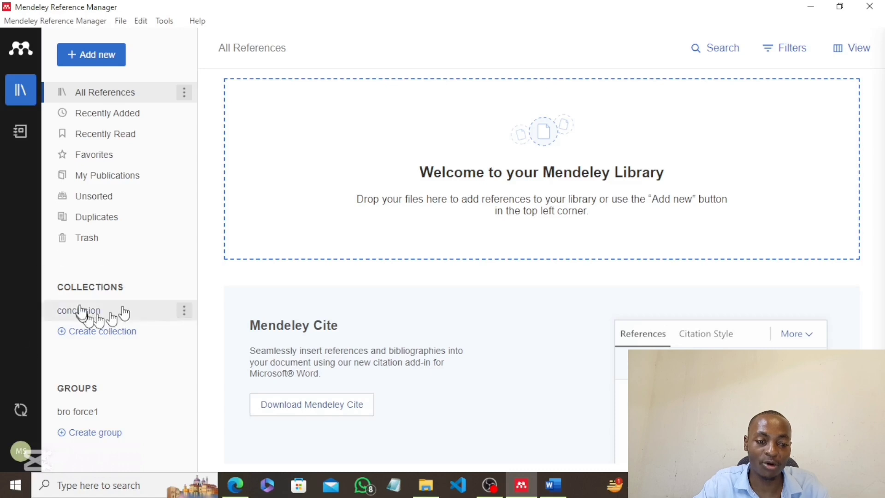
{"action": "left_click", "coordinate": [184, 311]}
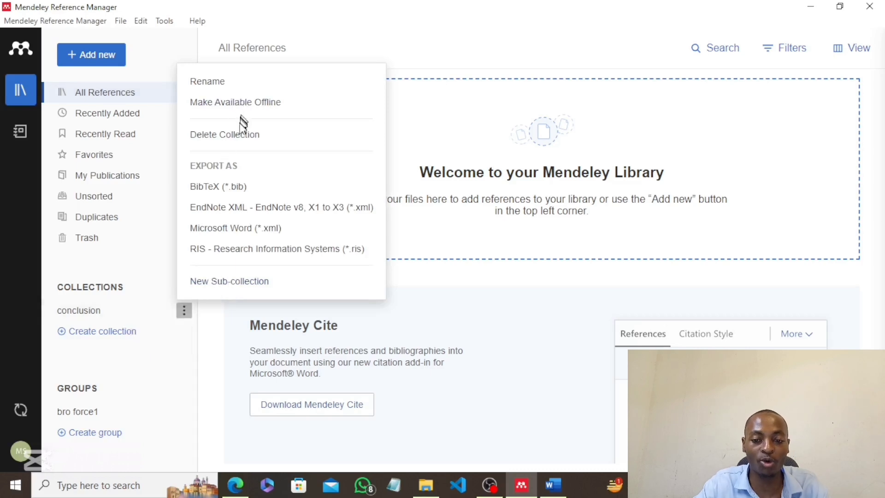
{"action": "left_click", "coordinate": [241, 134]}
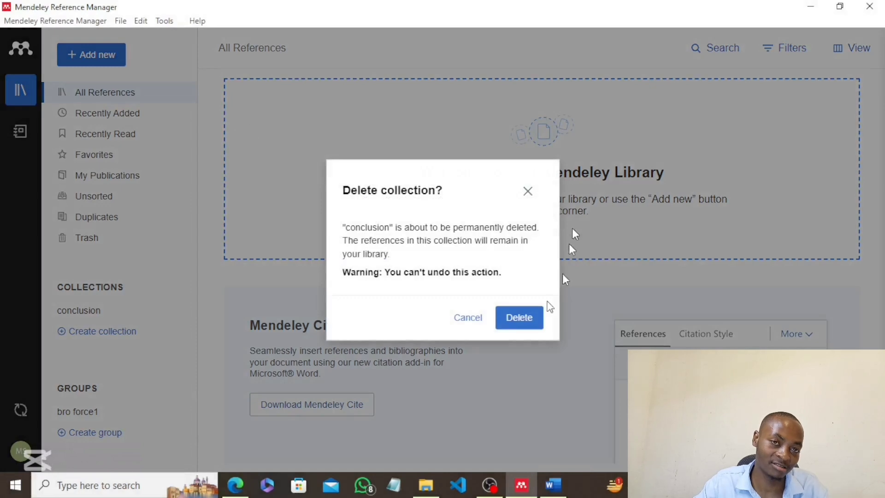
{"action": "left_click", "coordinate": [530, 328]}
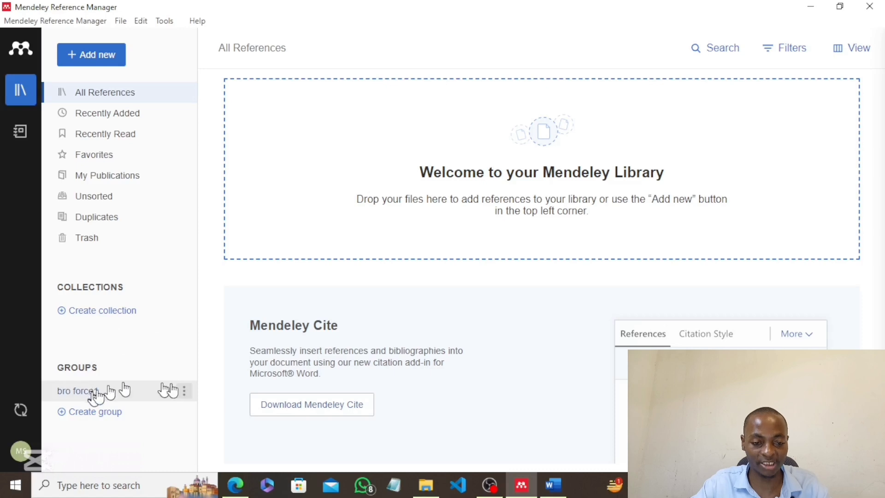
Permanently delete the "bro force1" group
{"action": "left_click", "coordinate": [185, 394]}
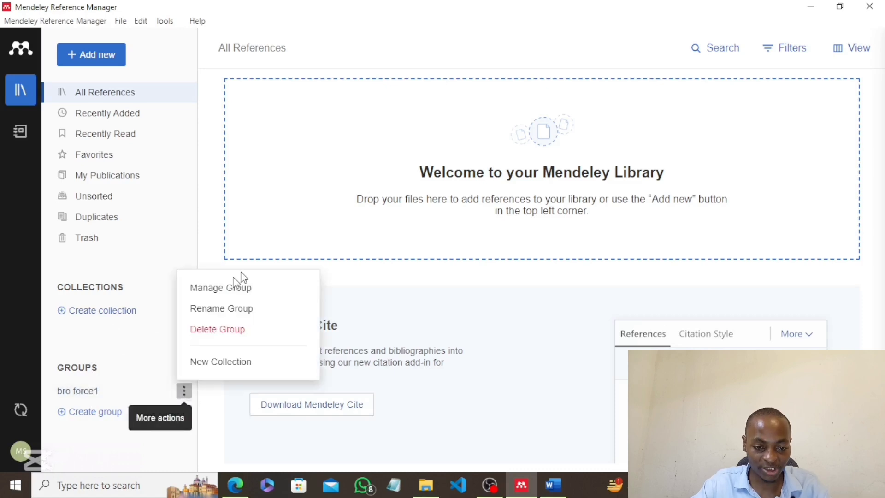
{"action": "left_click", "coordinate": [236, 330]}
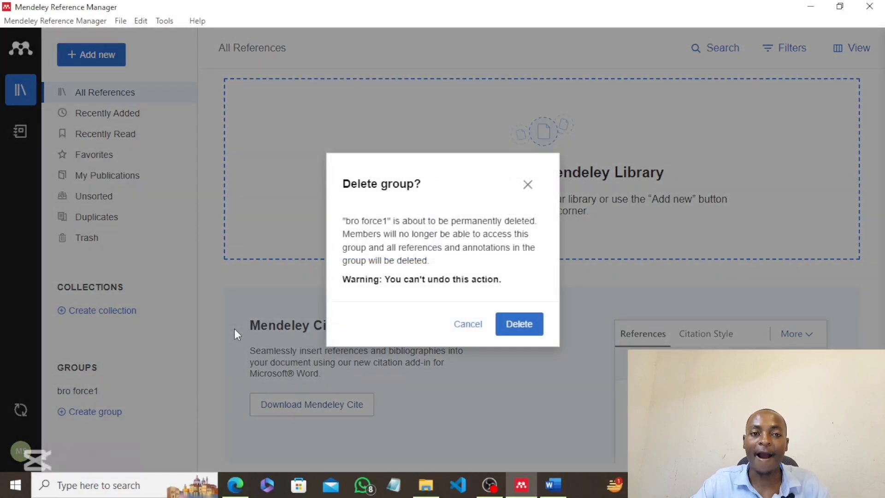
{"action": "left_click", "coordinate": [520, 327]}
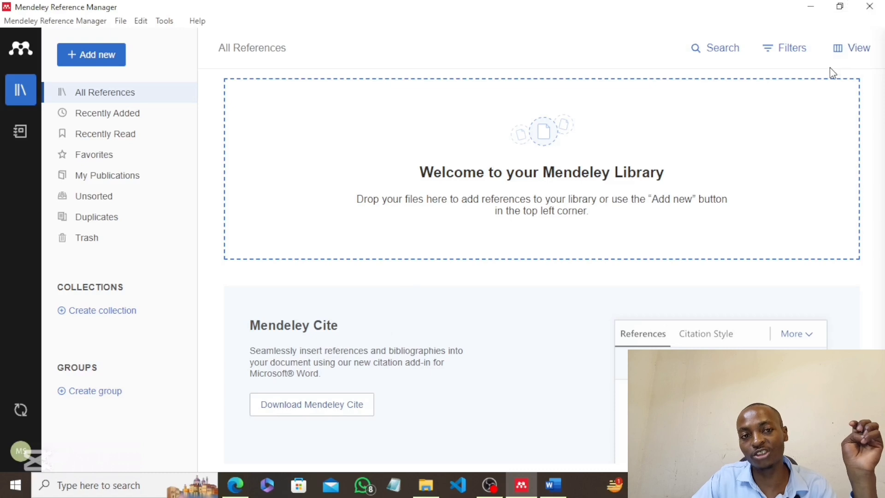
Examine the search field for All References and the filters by authors and by tags, leaving both unused
{"action": "left_click", "coordinate": [736, 54]}
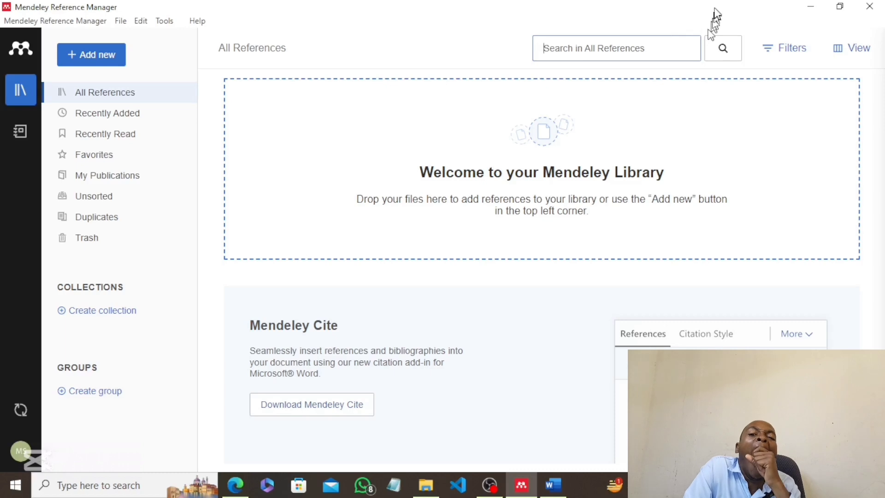
{"action": "left_click", "coordinate": [515, 31]}
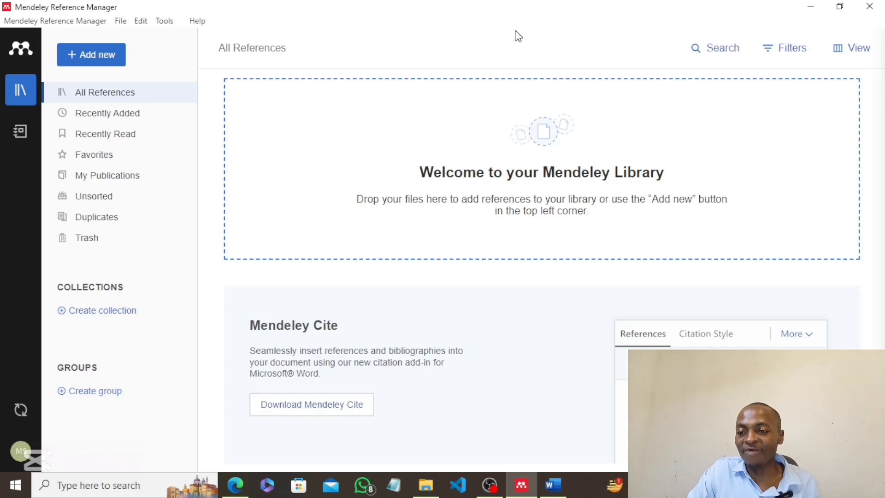
{"action": "left_click", "coordinate": [787, 49]}
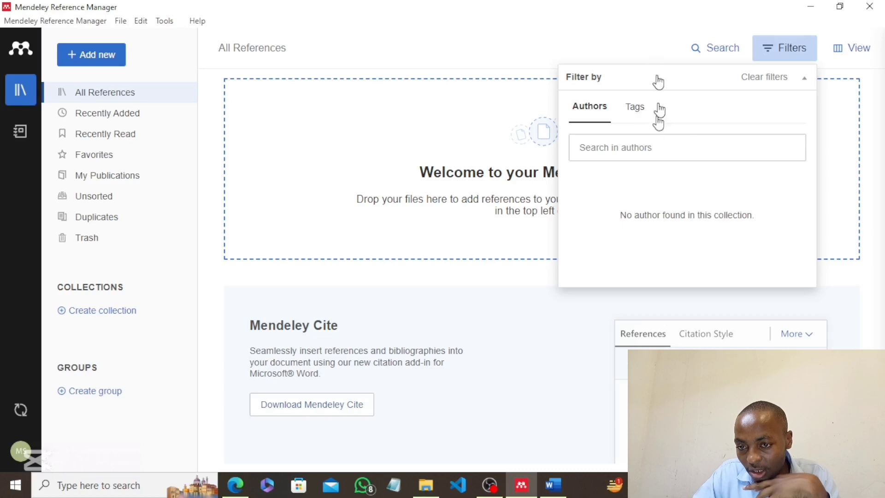
{"action": "left_click", "coordinate": [640, 114]}
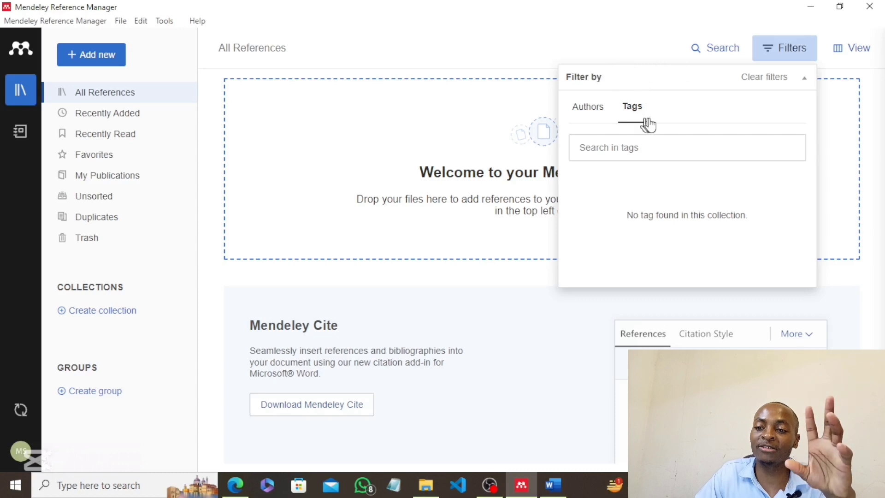
{"action": "left_click", "coordinate": [593, 110]}
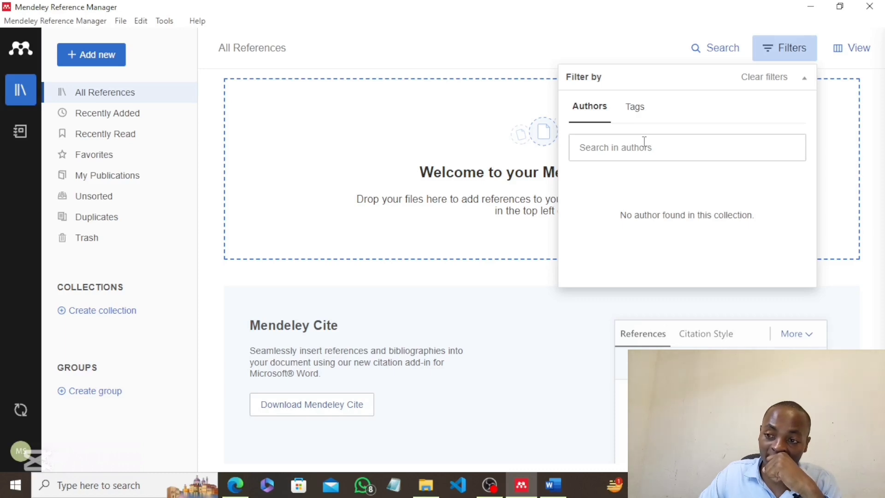
{"action": "left_click", "coordinate": [813, 56]}
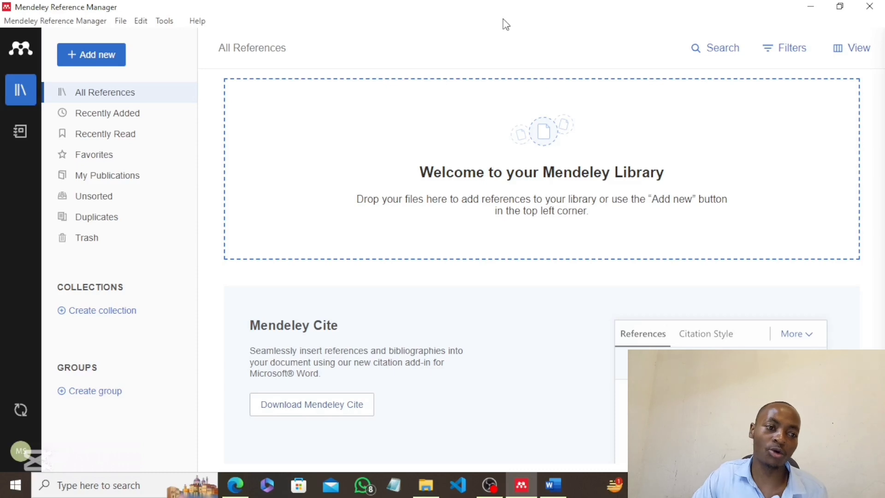
View the notes stored in the Notebook and close it again
{"action": "left_click", "coordinate": [21, 134]}
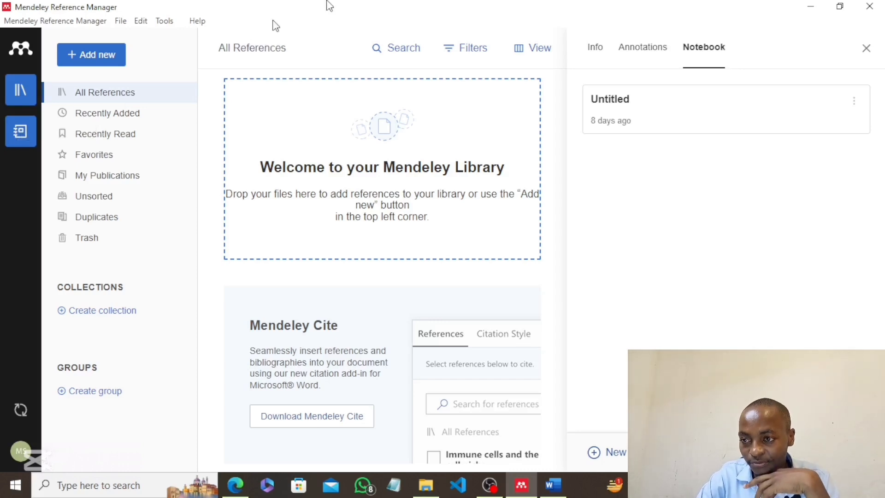
{"action": "left_click", "coordinate": [865, 44]}
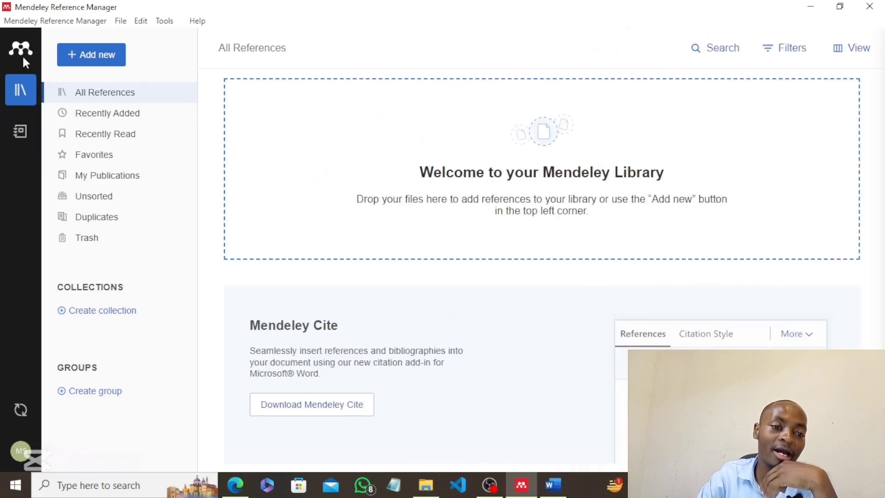
Show the options for adding new references, switch to the Edge browser and close the three Mendeley search tabs
{"action": "left_click", "coordinate": [77, 69]}
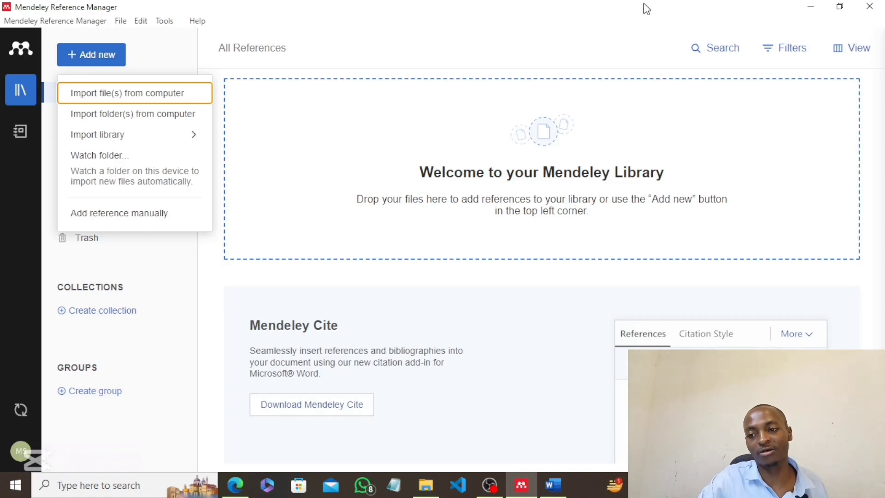
{"action": "left_click", "coordinate": [809, 6]}
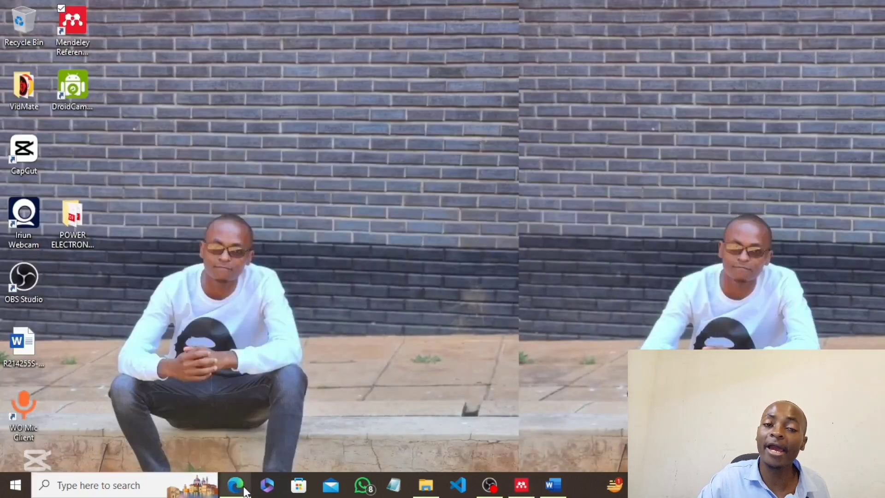
{"action": "mouse_move", "coordinate": [244, 491]}
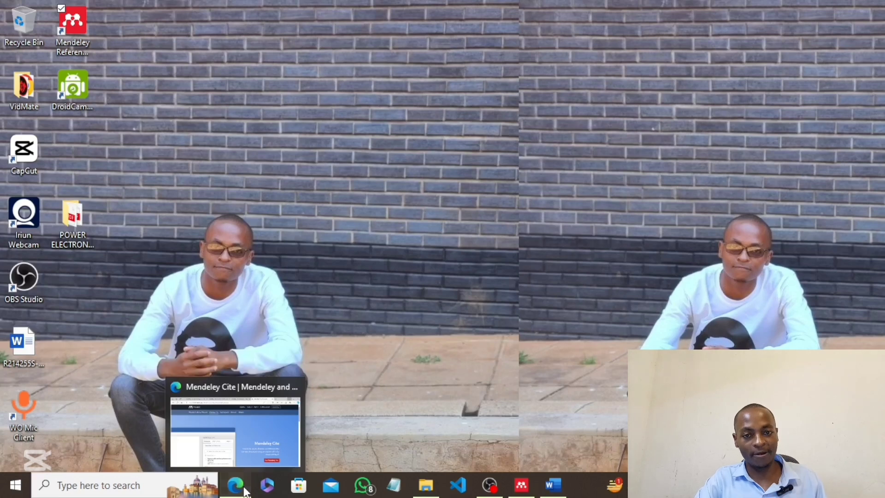
{"action": "left_click", "coordinate": [235, 484]}
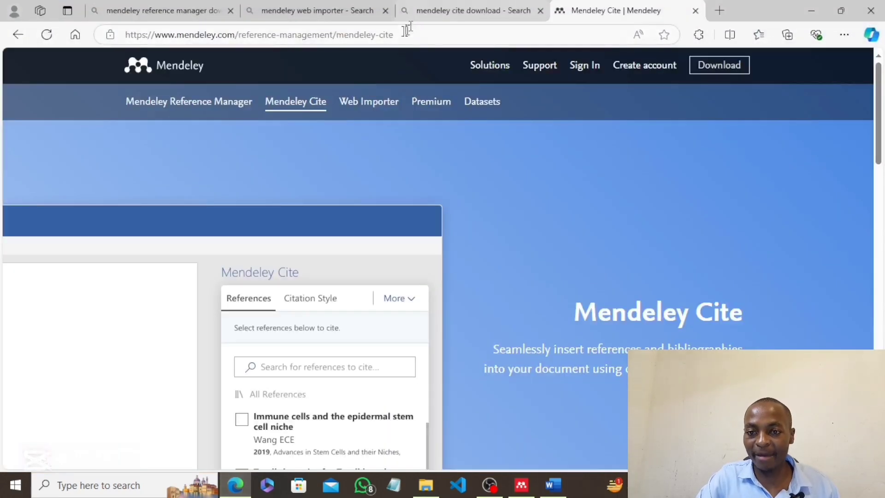
{"action": "left_click", "coordinate": [540, 10]}
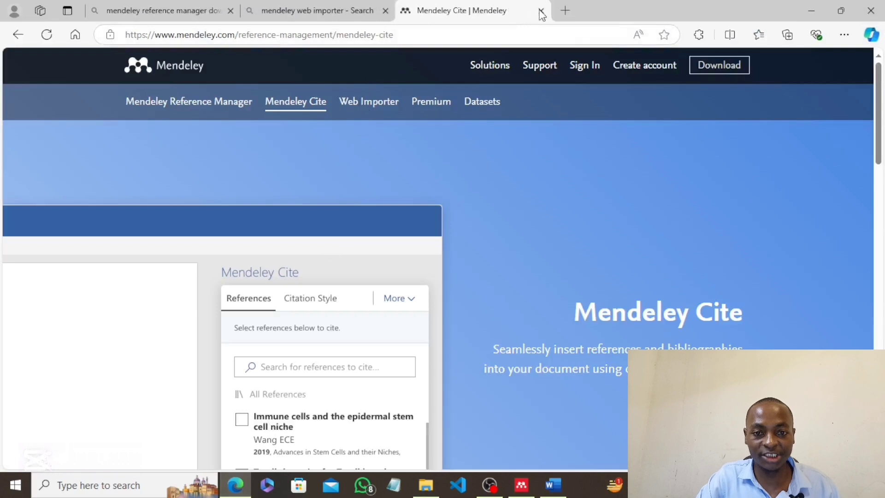
{"action": "left_click", "coordinate": [385, 11]}
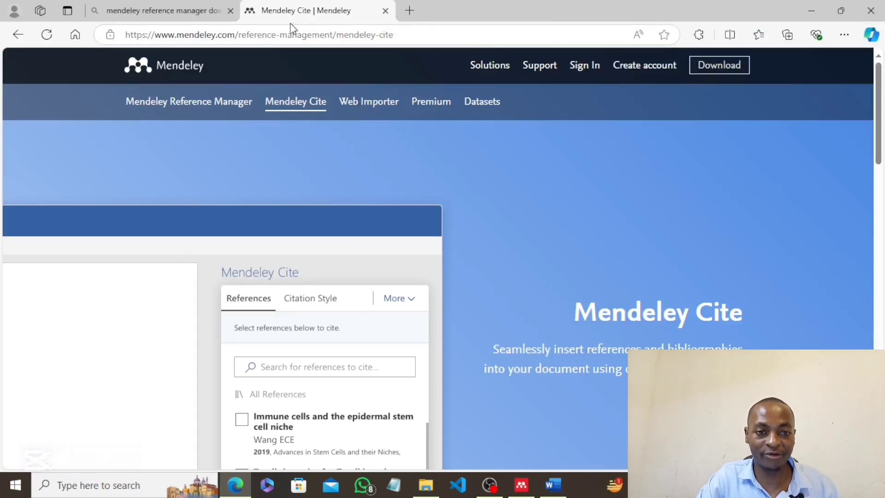
{"action": "left_click", "coordinate": [230, 11]}
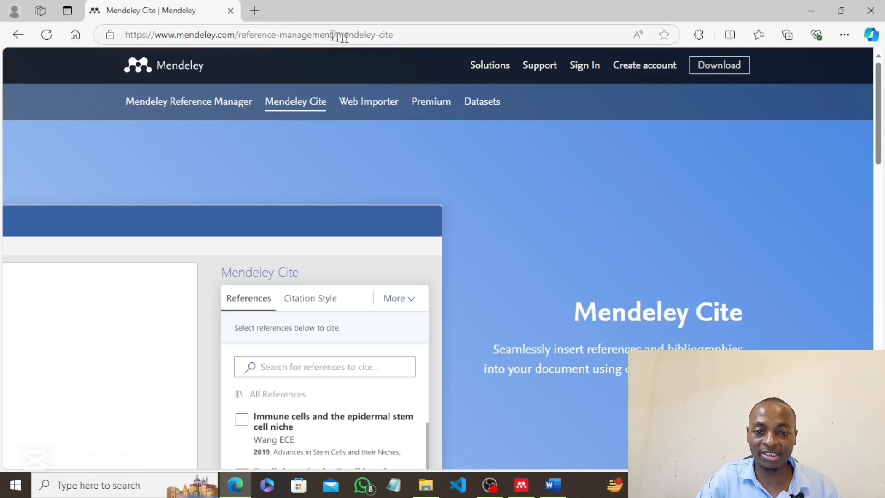
Open Google Scholar in place of the Mendeley Cite page
{"action": "left_click", "coordinate": [405, 35]}
{"action": "key", "text": "BackSpace"}
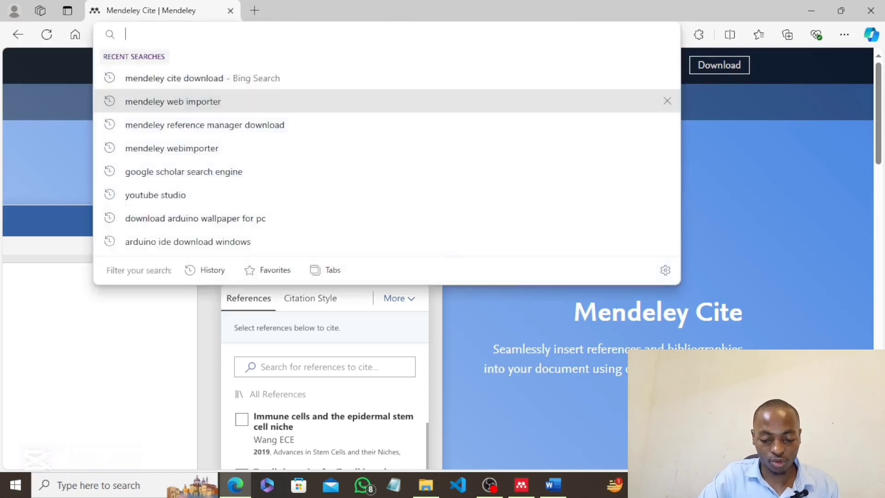
{"action": "type", "text": "google"}
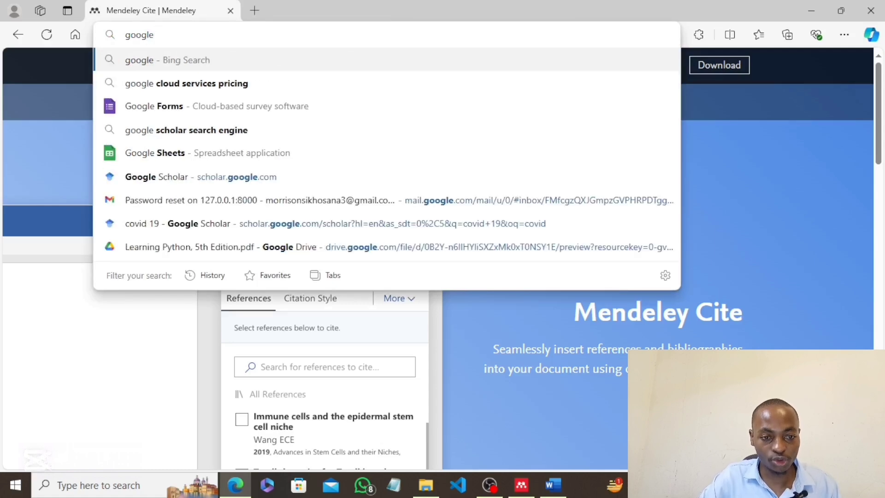
{"action": "left_click", "coordinate": [320, 180]}
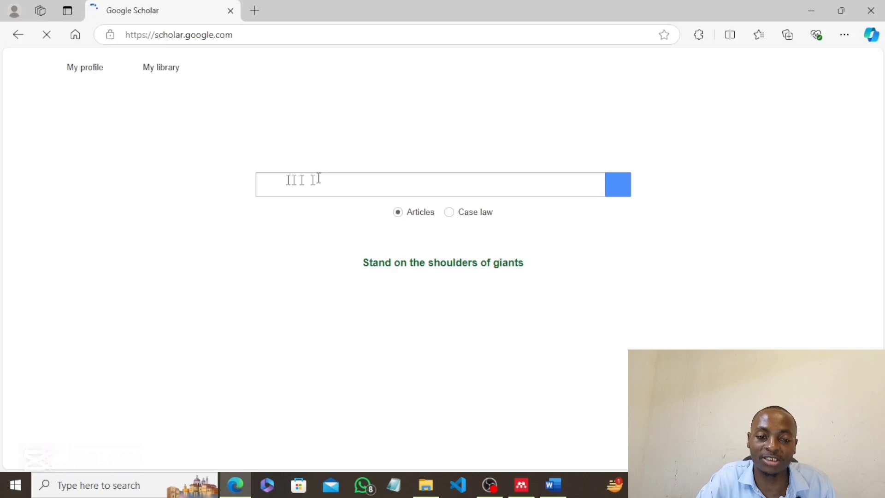
Search Google Scholar for "lifi technology"
{"action": "left_click", "coordinate": [301, 181]}
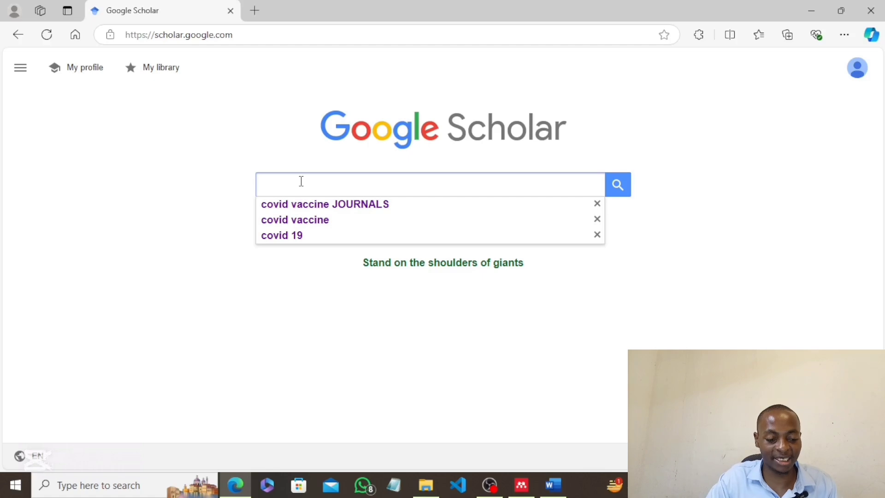
{"action": "type", "text": "L"}
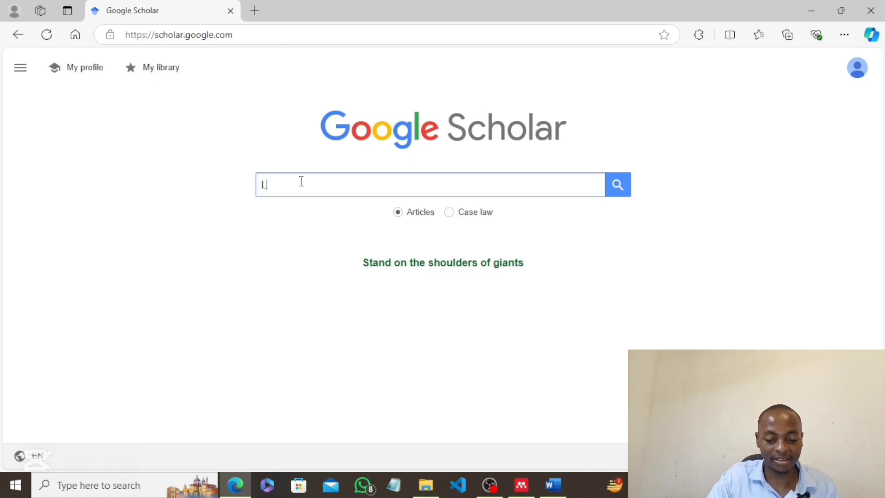
{"action": "type", "text": "ifi"}
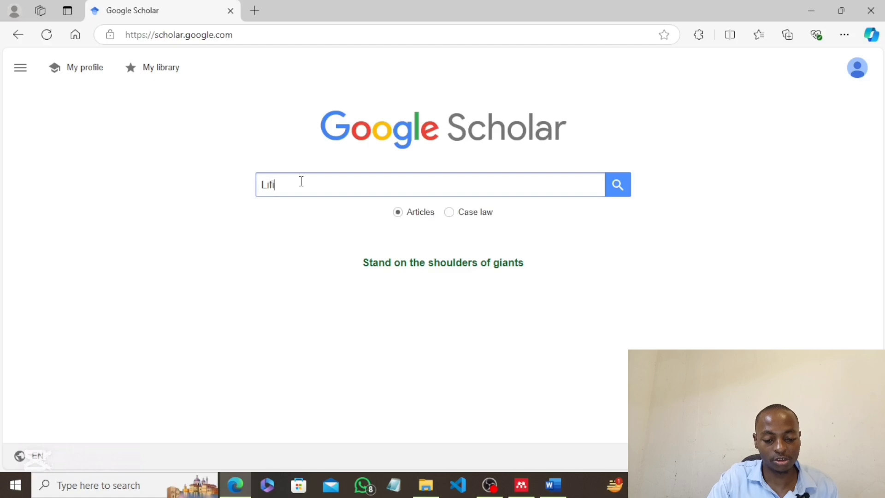
{"action": "type", "text": " tech"}
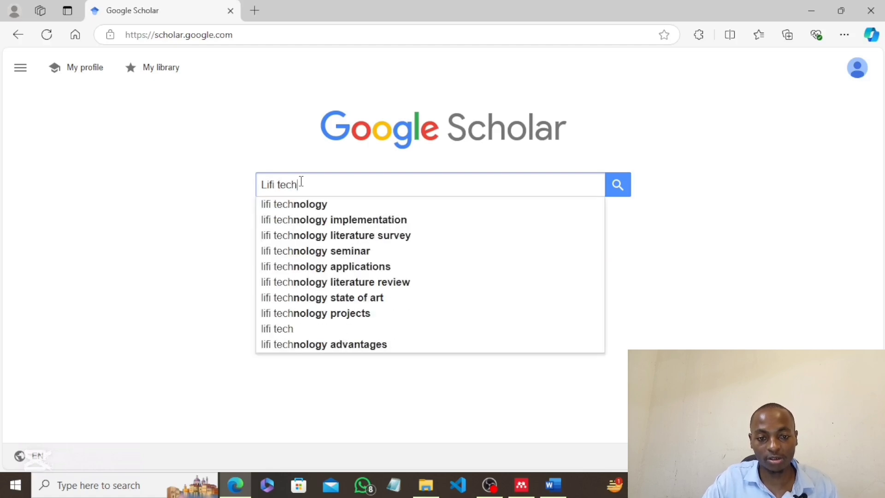
{"action": "left_click", "coordinate": [304, 209]}
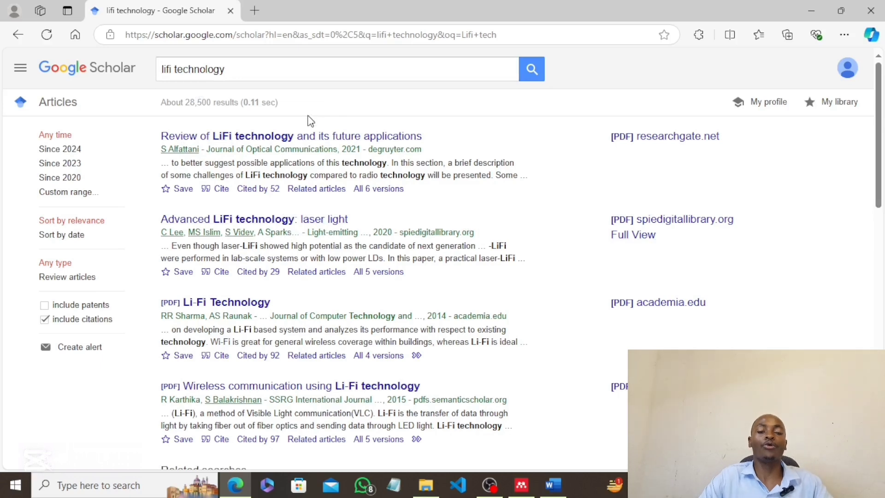
Download the paper "Advanced LiFi technology: Laser light" from the SPIE Digital Library and switch back to Mendeley Reference Manager
{"action": "left_click", "coordinate": [312, 143]}
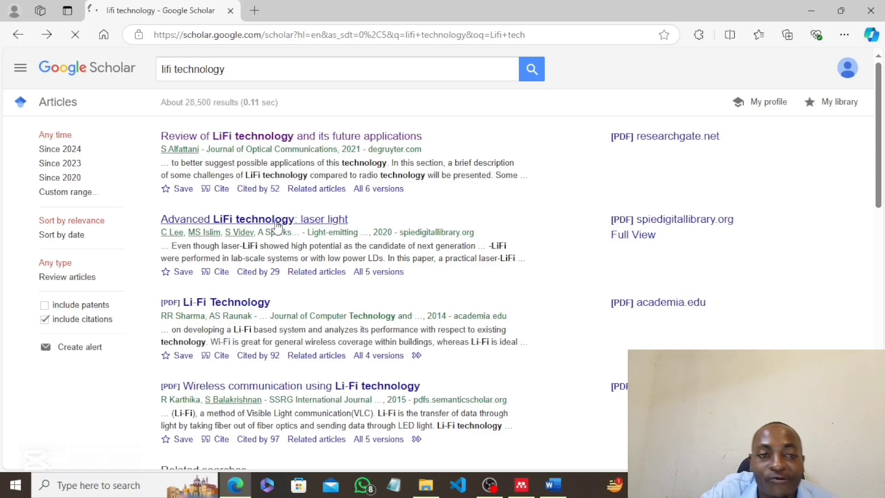
{"action": "left_click", "coordinate": [277, 223]}
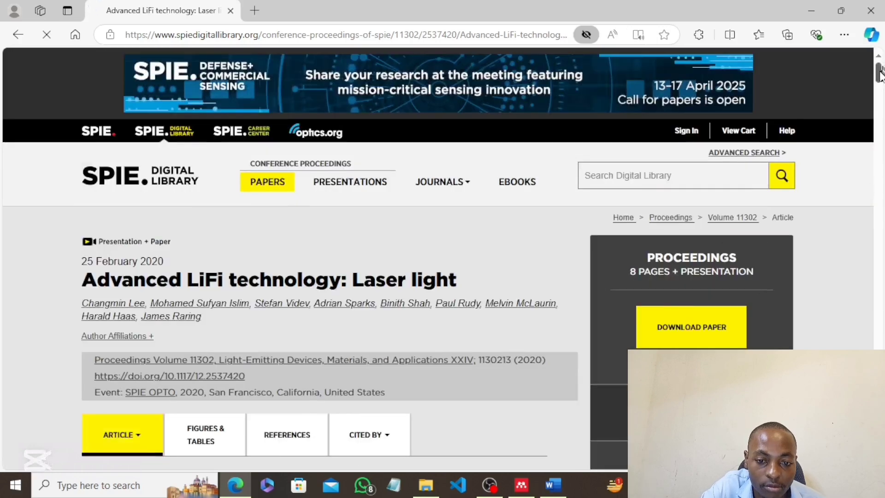
{"action": "left_click_drag", "start_coordinate": [879, 74], "coordinate": [880, 28]}
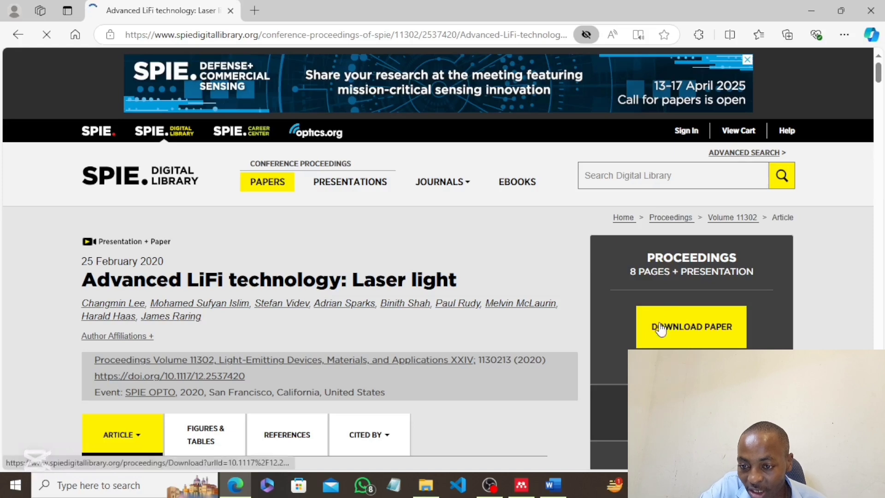
{"action": "left_click", "coordinate": [686, 328]}
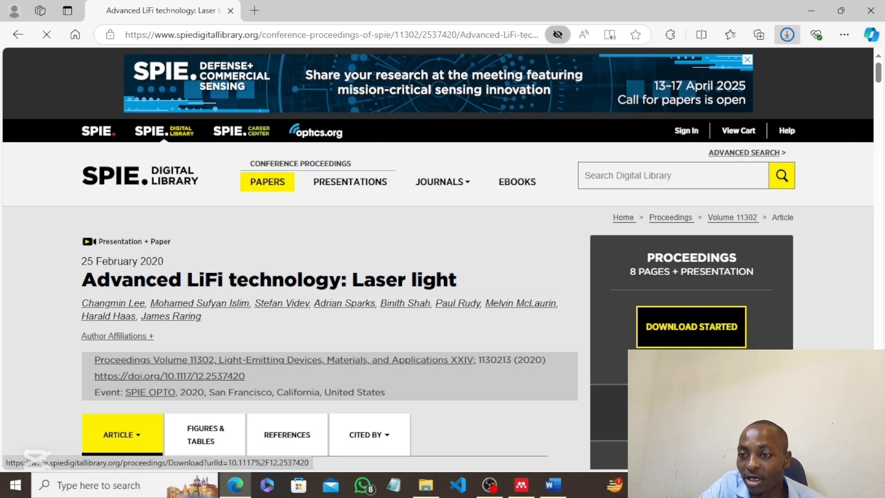
{"action": "left_click", "coordinate": [786, 36]}
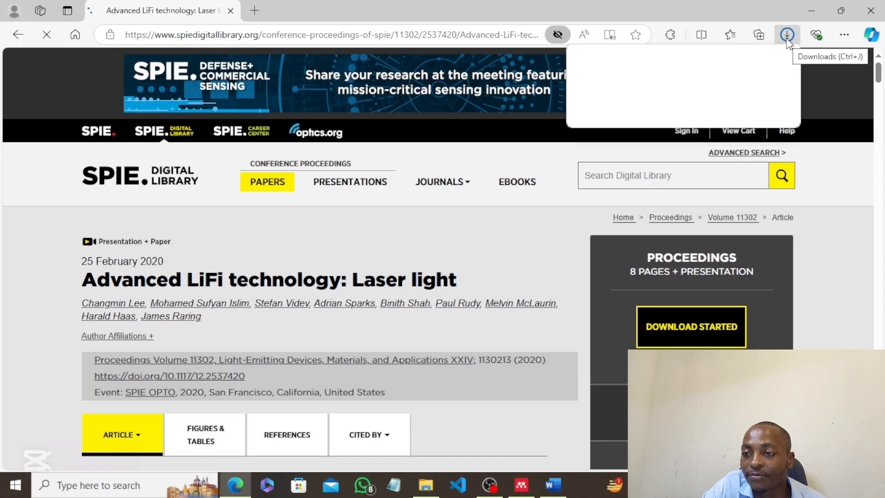
{"action": "left_click", "coordinate": [811, 11]}
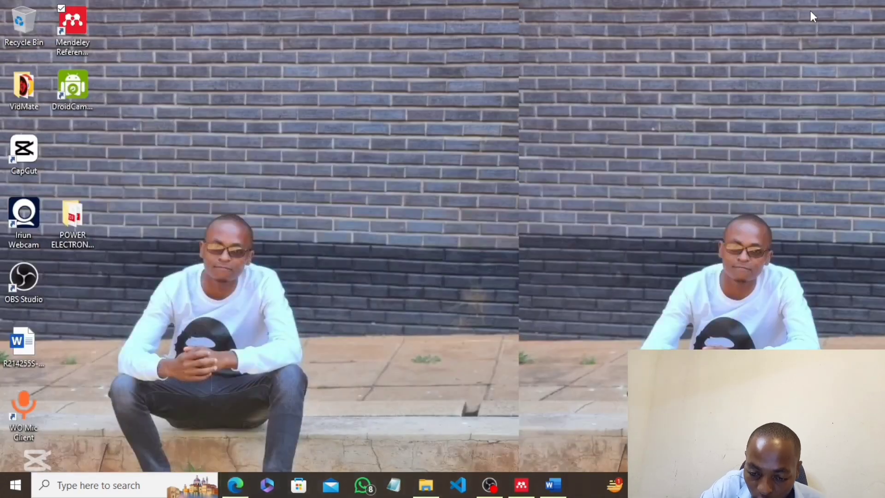
{"action": "left_click", "coordinate": [509, 492]}
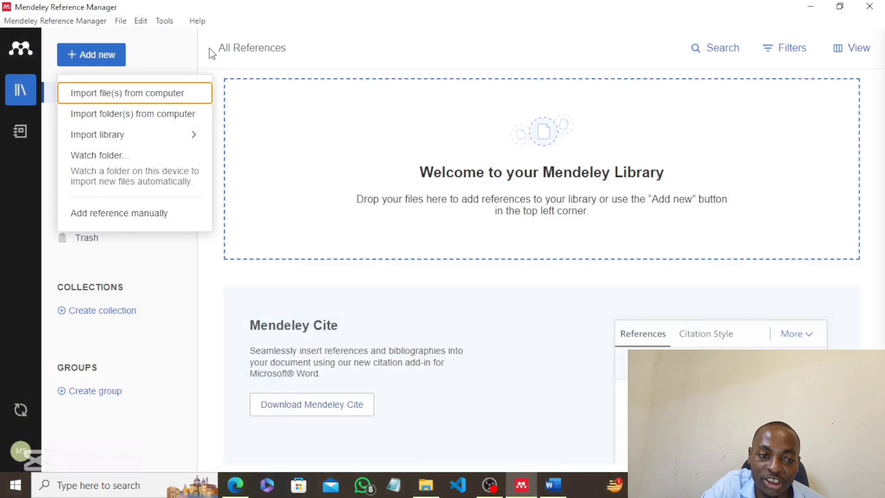
{"action": "left_click", "coordinate": [127, 101]}
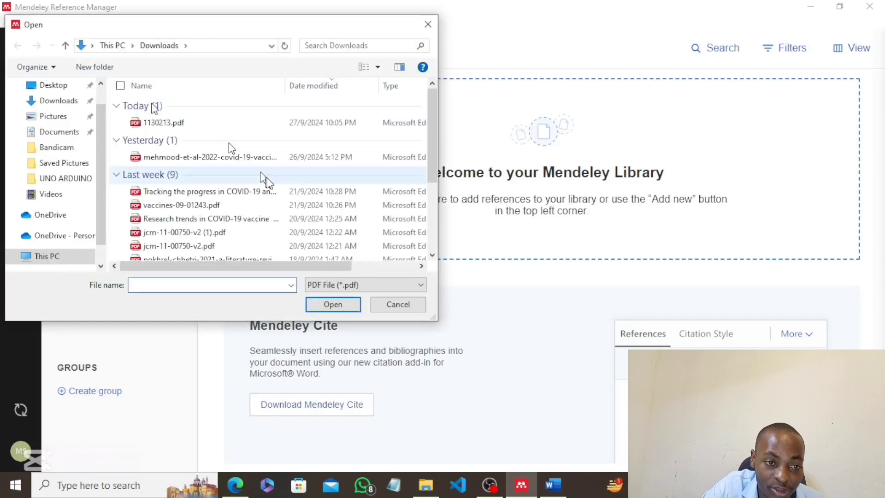
{"action": "left_click", "coordinate": [216, 132]}
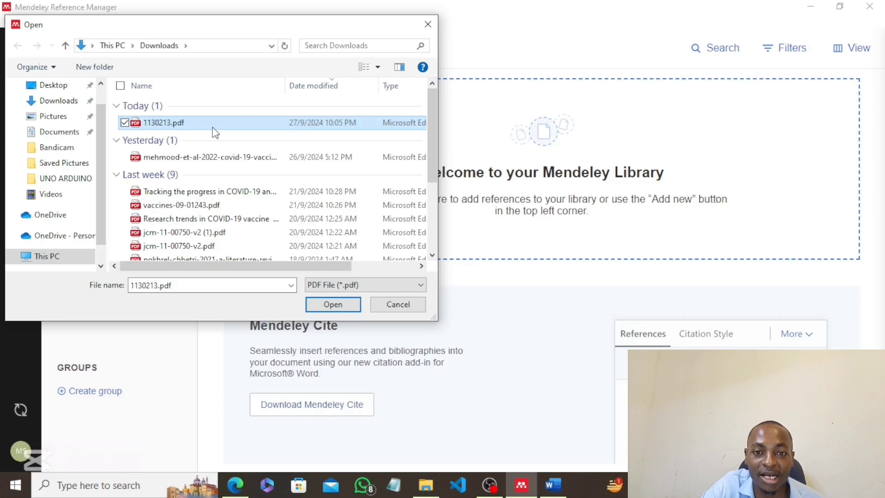
{"action": "left_click", "coordinate": [427, 25]}
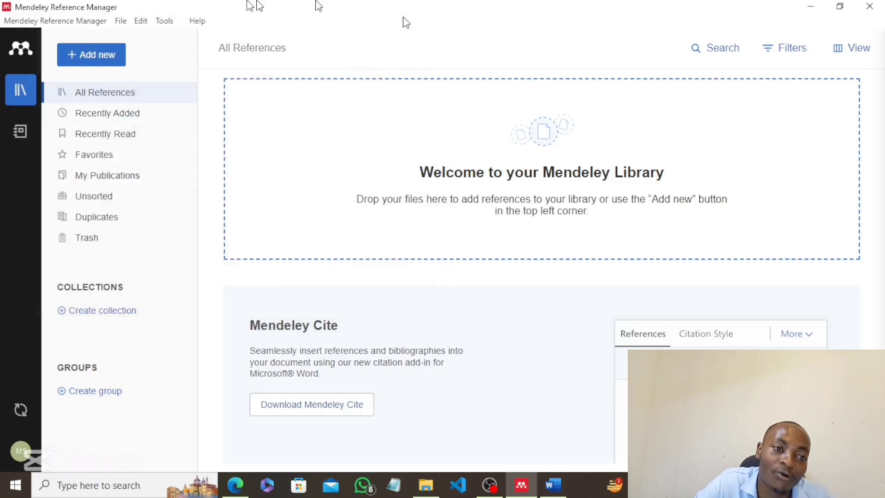
Import the file 1130213.pdf from the Downloads folder into the library as a new reference
{"action": "left_click", "coordinate": [107, 53]}
{"action": "left_click", "coordinate": [141, 92]}
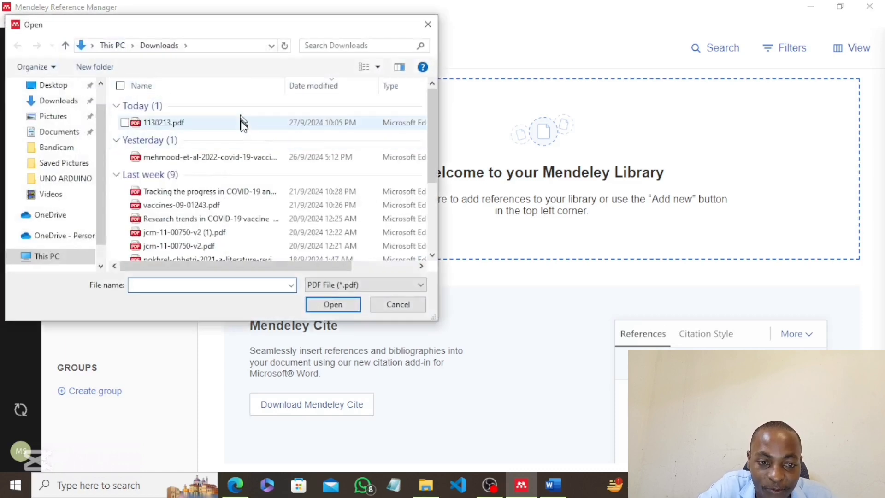
{"action": "left_click", "coordinate": [242, 124]}
{"action": "left_click", "coordinate": [348, 304]}
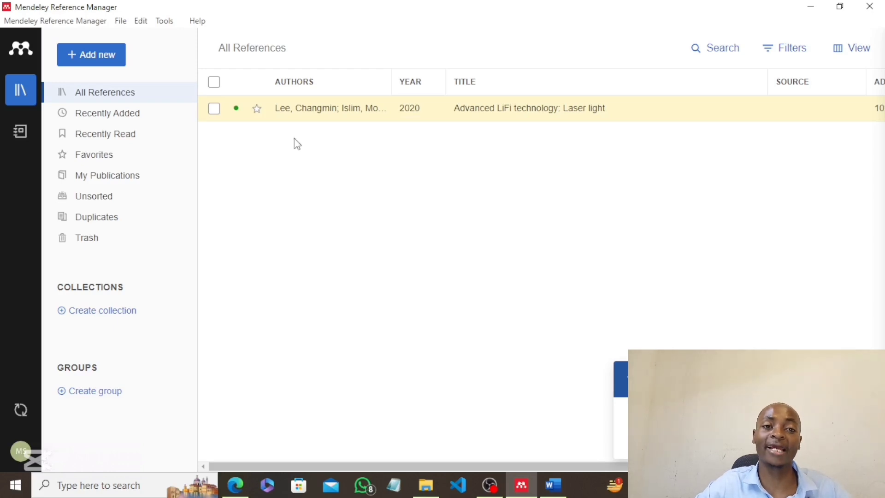
Open the form for adding a reference manually and examine its identifier, reference type, title, authors, journal and year fields
{"action": "left_click", "coordinate": [111, 58]}
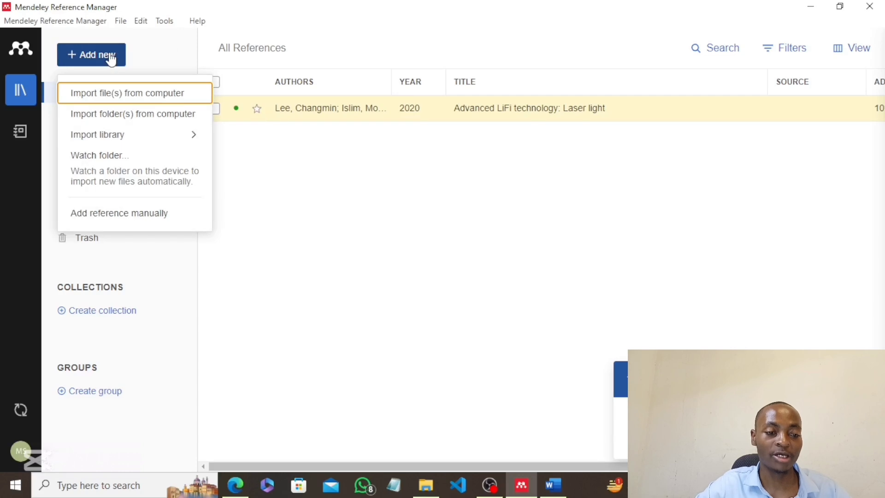
{"action": "left_click", "coordinate": [104, 218]}
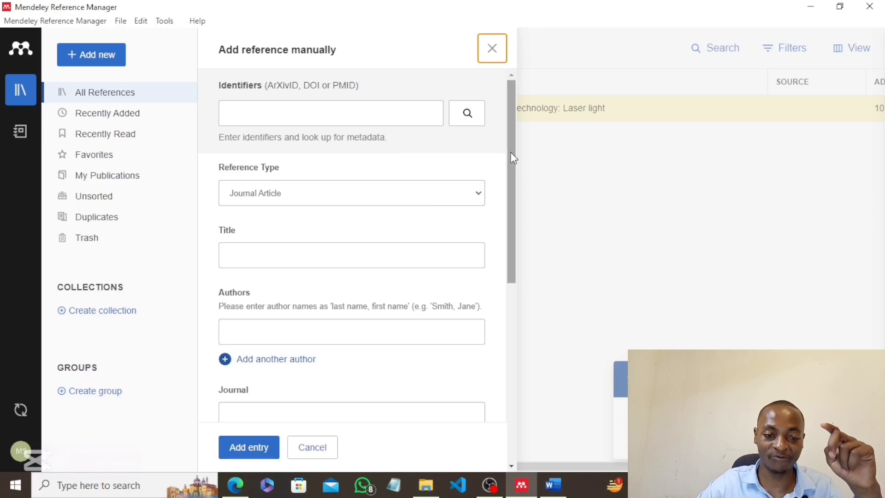
{"action": "left_click_drag", "start_coordinate": [513, 162], "coordinate": [520, 221]}
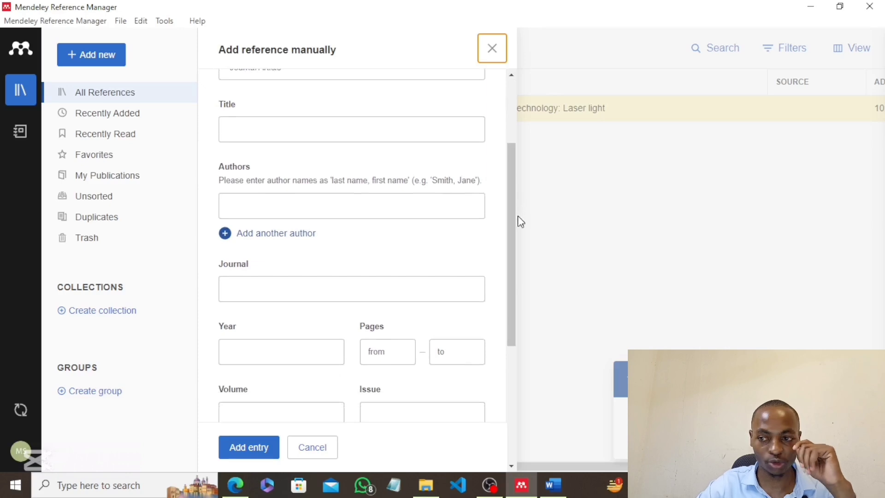
Switch to Edge, return to the "lifi technology" results and open the academia.edu paper "Li-Fi Technology"
{"action": "left_click", "coordinate": [806, 6]}
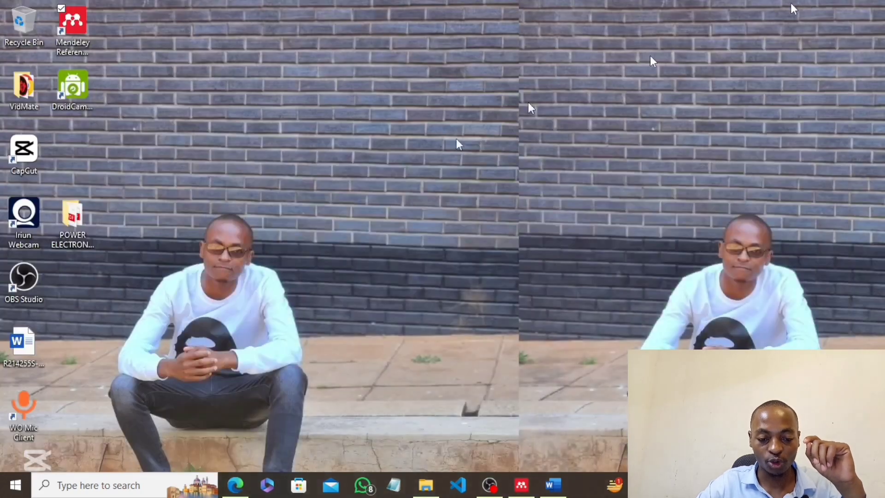
{"action": "left_click", "coordinate": [236, 483]}
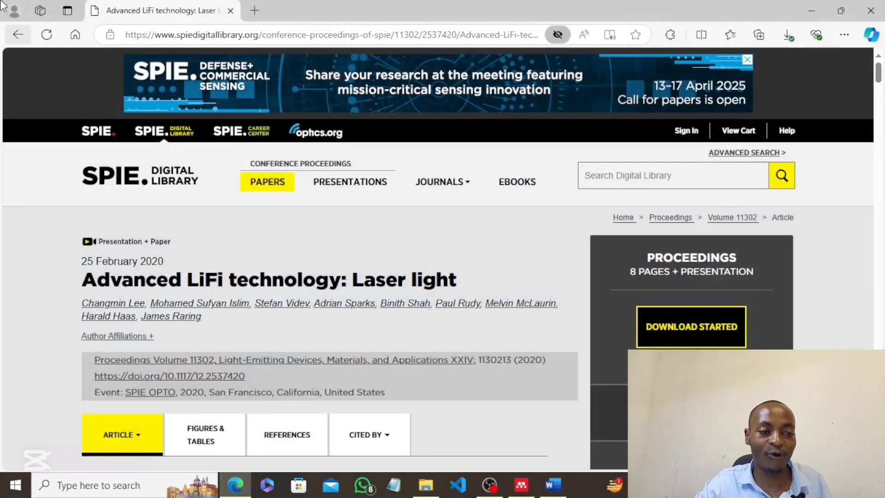
{"action": "left_click", "coordinate": [18, 34]}
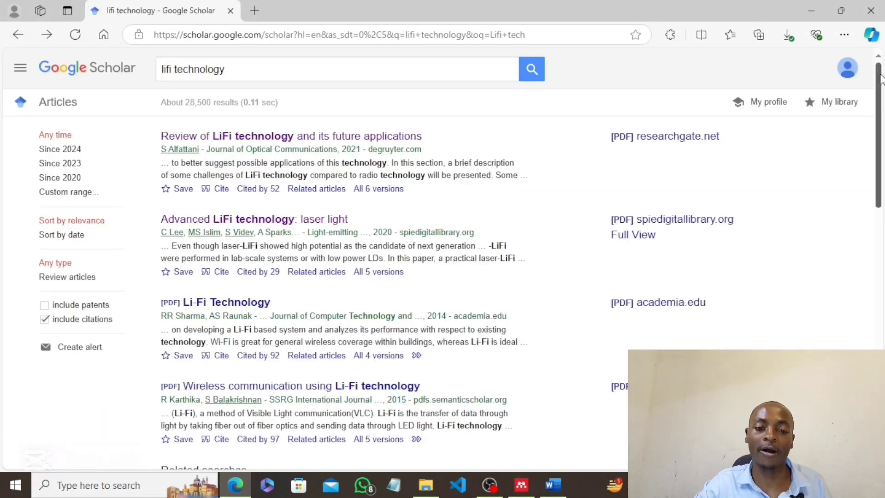
{"action": "left_click_drag", "start_coordinate": [880, 78], "coordinate": [880, 147]}
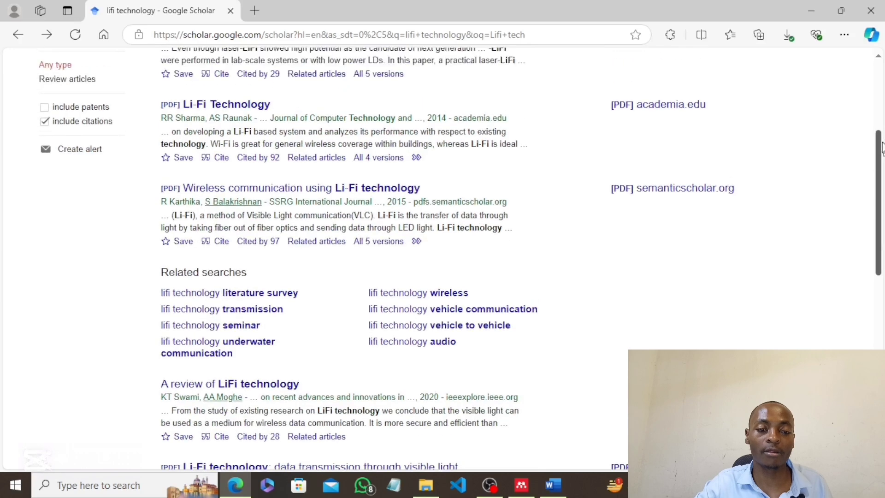
{"action": "left_click", "coordinate": [217, 108]}
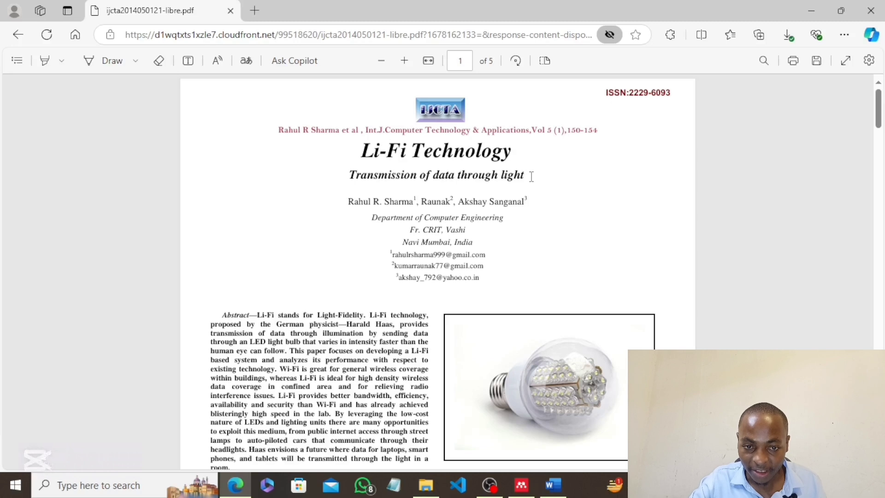
Copy the paper's full title "Li-Fi Technology Transmission of data through light" from the PDF into the Title field of Mendeley's manual reference form
{"action": "left_click_drag", "start_coordinate": [532, 177], "coordinate": [358, 151]}
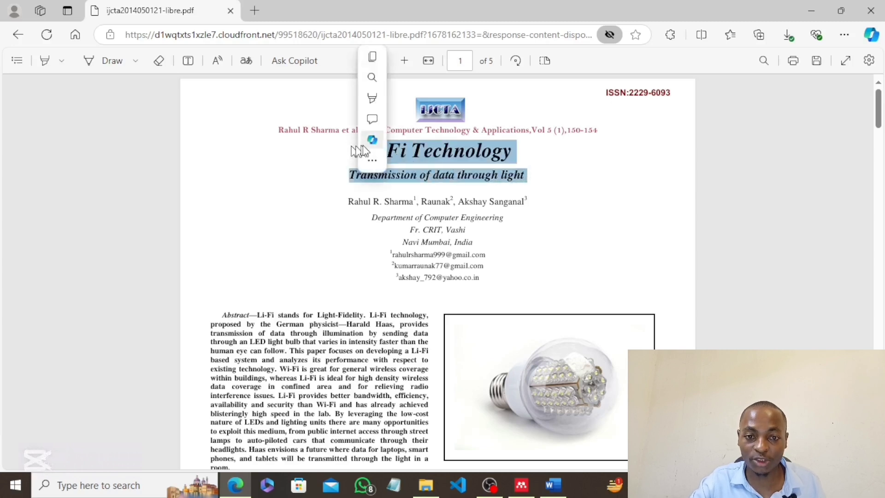
{"action": "left_click", "coordinate": [371, 57]}
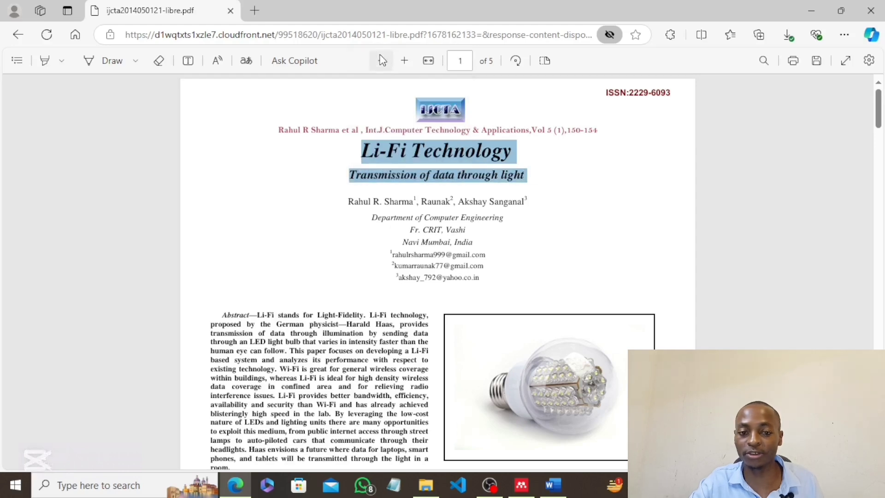
{"action": "left_click", "coordinate": [809, 11]}
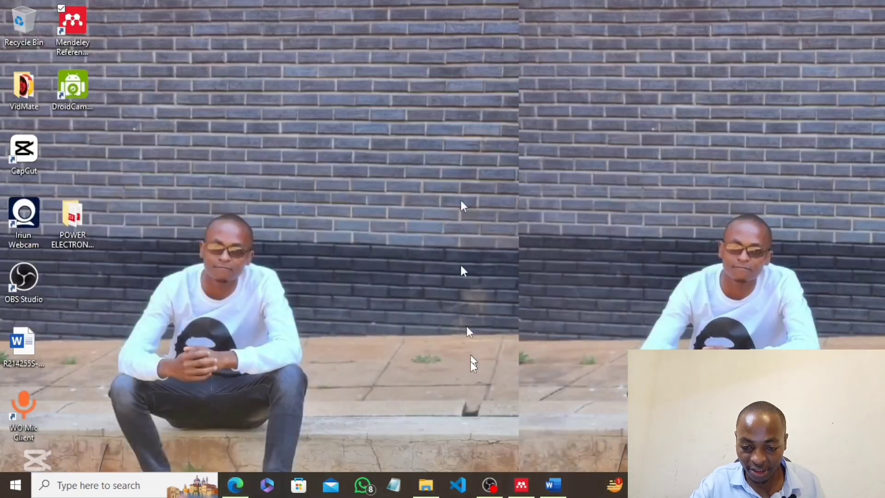
{"action": "left_click", "coordinate": [522, 485]}
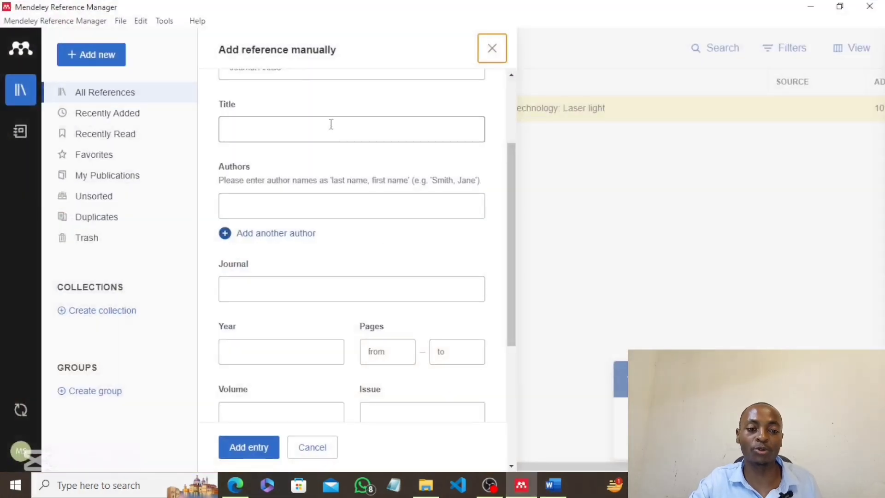
{"action": "left_click", "coordinate": [332, 127]}
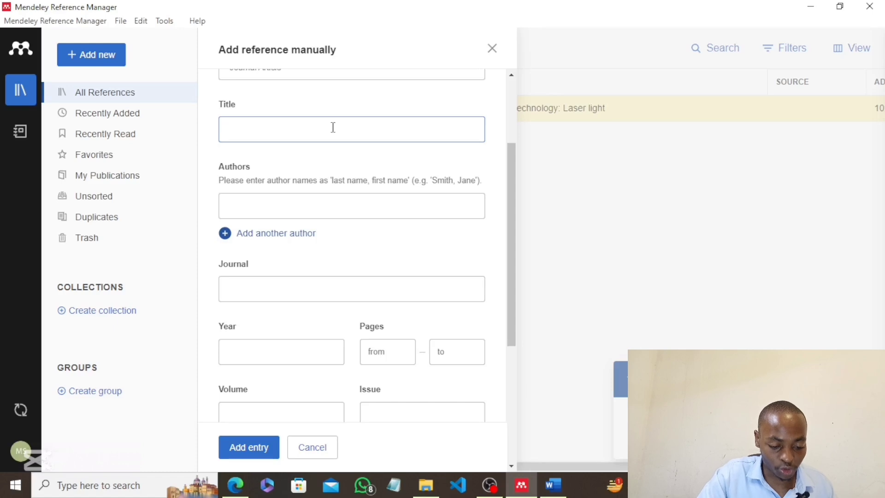
{"action": "key", "text": "ctrl+v"}
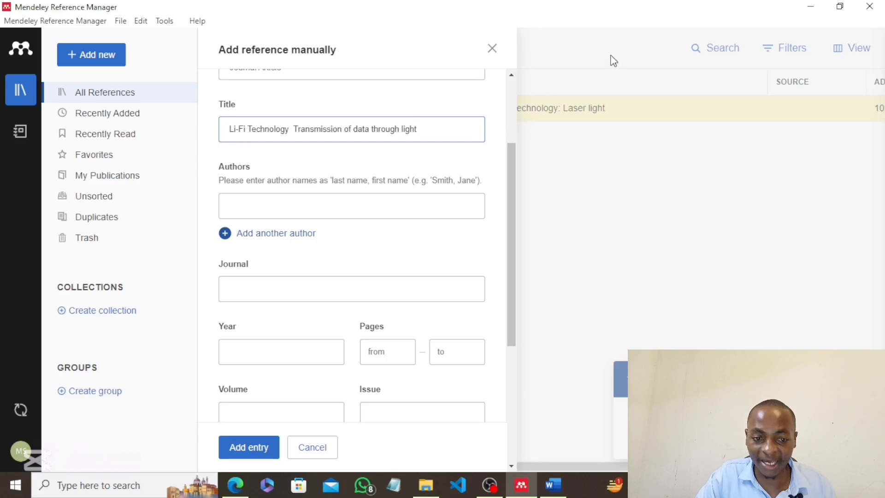
Switch back to Edge and copy the line of author names beneath the paper's title
{"action": "left_click", "coordinate": [810, 14]}
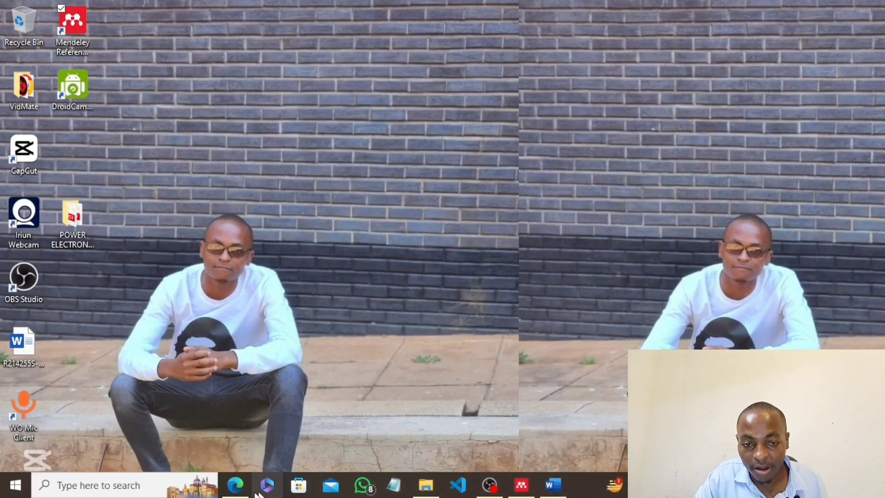
{"action": "left_click", "coordinate": [238, 490]}
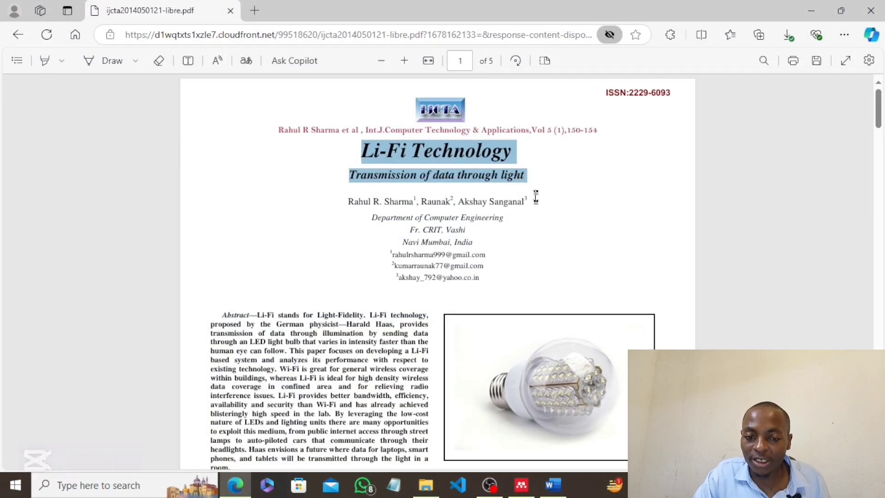
{"action": "left_click_drag", "start_coordinate": [529, 202], "coordinate": [344, 202]}
{"action": "key", "text": "ctrl+c"}
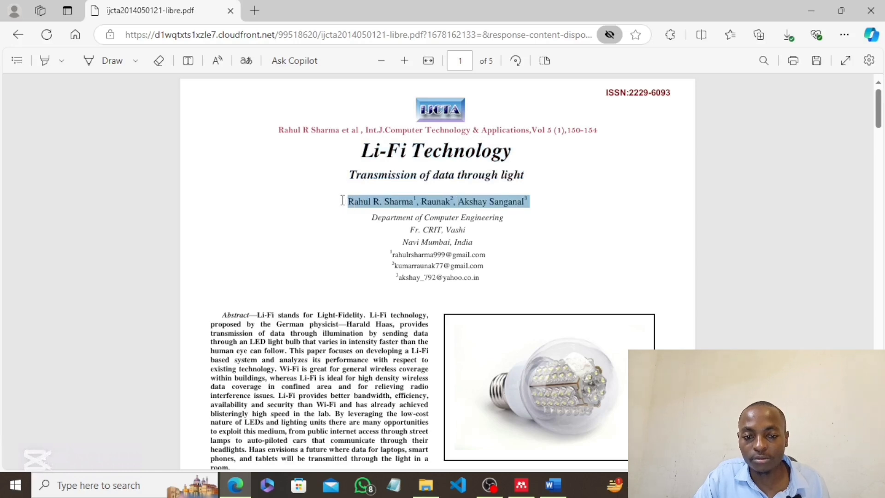
{"action": "mouse_move", "coordinate": [366, 137]}
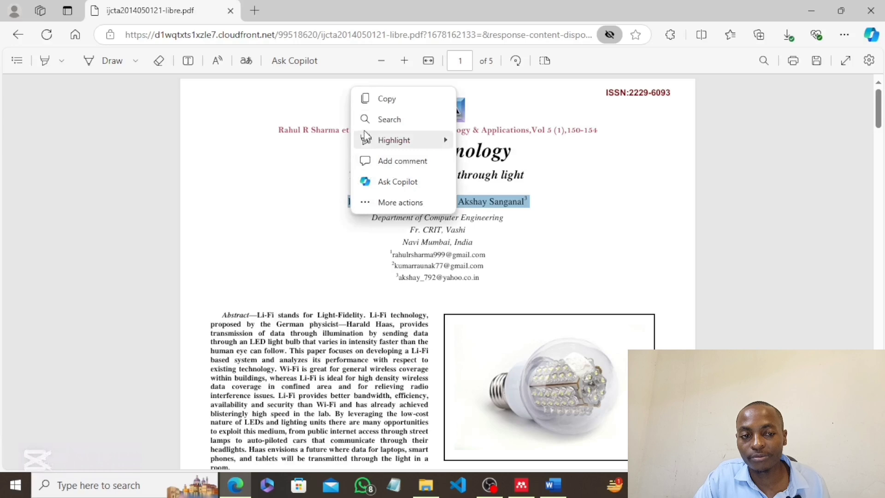
{"action": "left_click", "coordinate": [365, 106]}
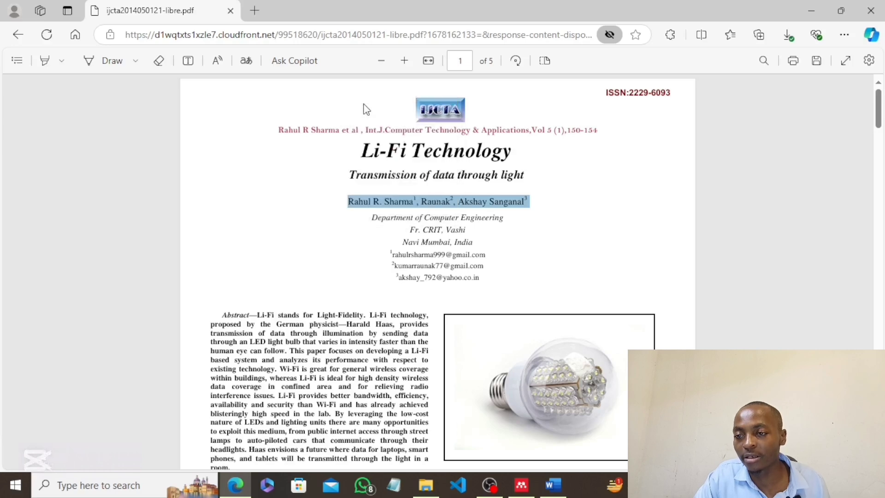
Return to Mendeley, paste the author names into the Authors field and remove the superscript numbers 1 and 2 from them
{"action": "left_click", "coordinate": [814, 16]}
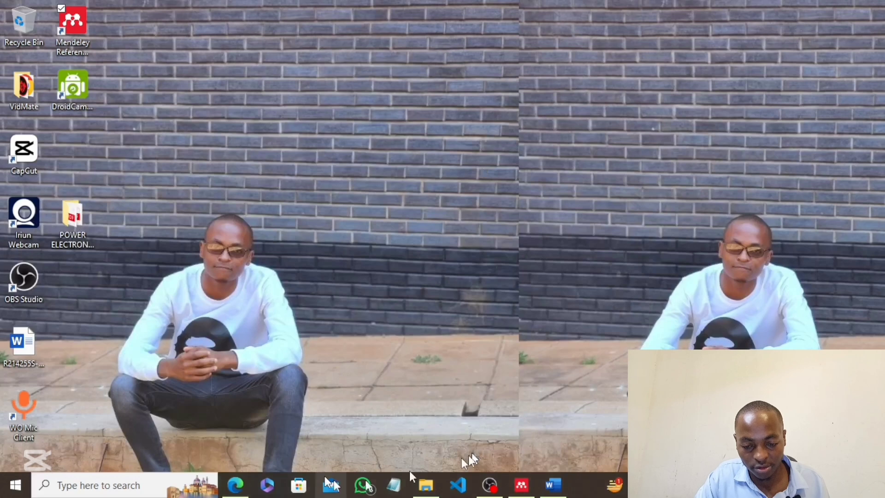
{"action": "left_click", "coordinate": [522, 488]}
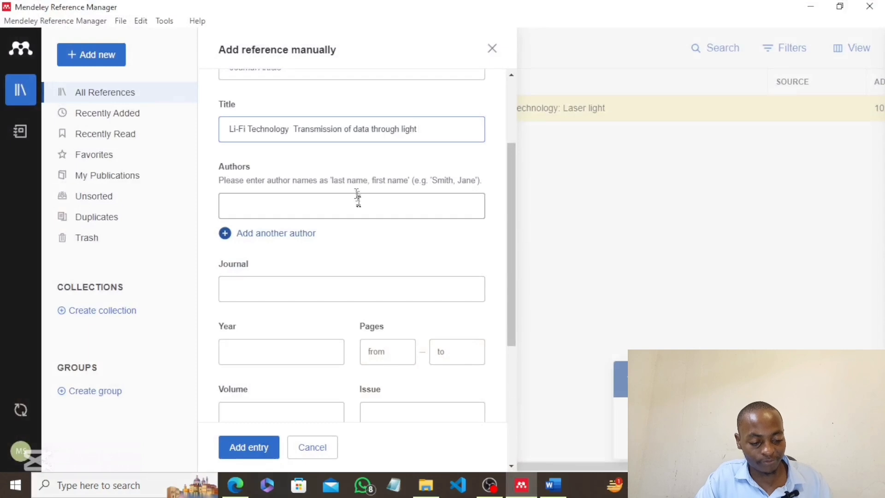
{"action": "left_click", "coordinate": [358, 202]}
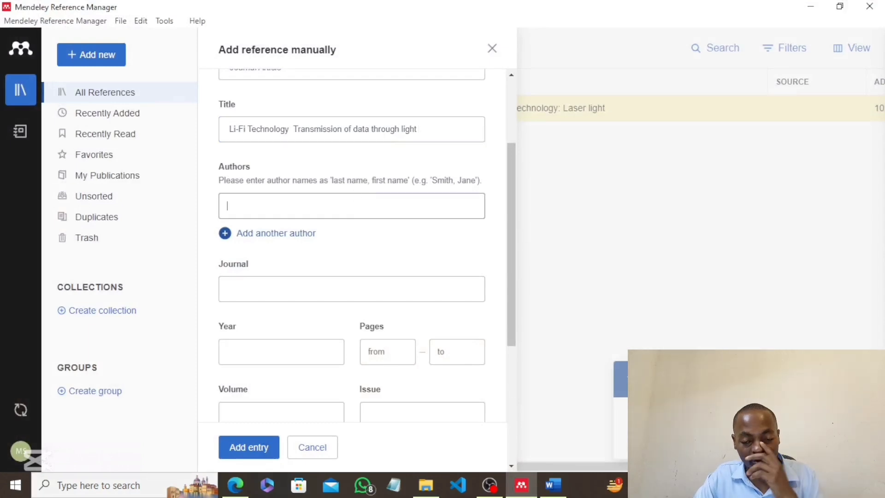
{"action": "key", "text": "ctrl+v"}
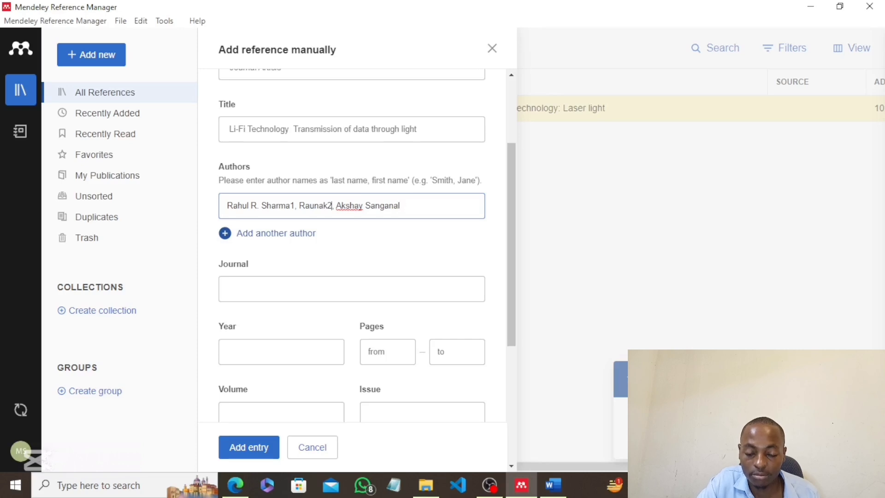
{"action": "key", "text": "BackSpace"}
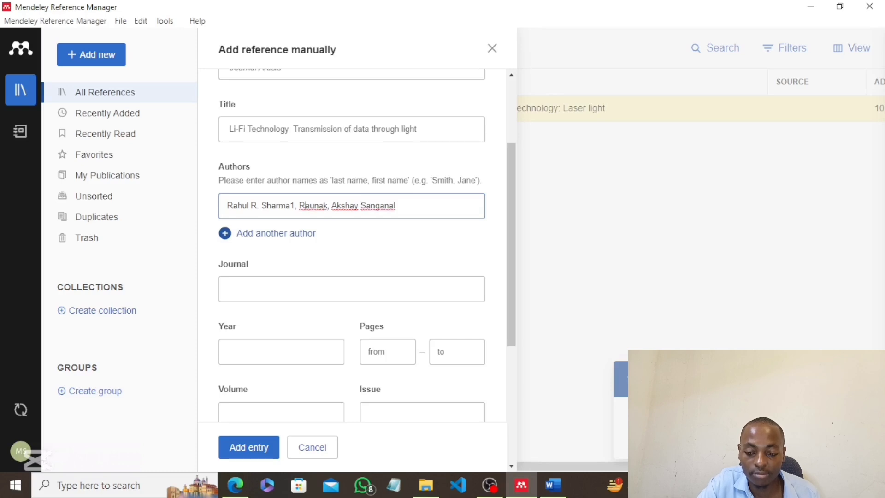
{"action": "key", "text": "BackSpace"}
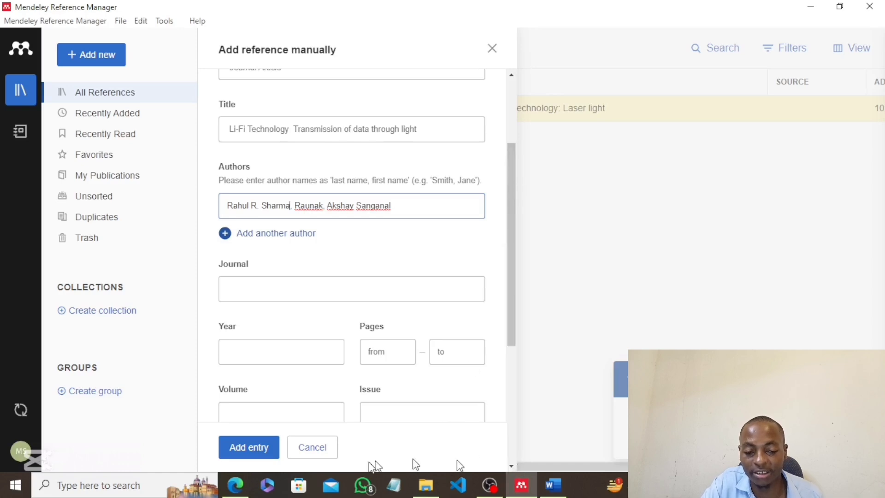
Check the paper's header in Edge, and enter volume 5 and pages 150 to 154 in the Mendeley form
{"action": "left_click", "coordinate": [230, 490]}
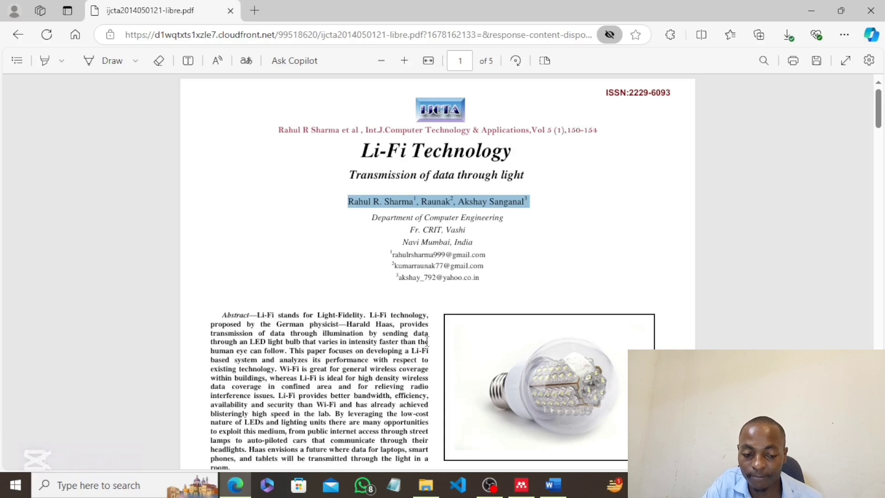
{"action": "left_click", "coordinate": [522, 484]}
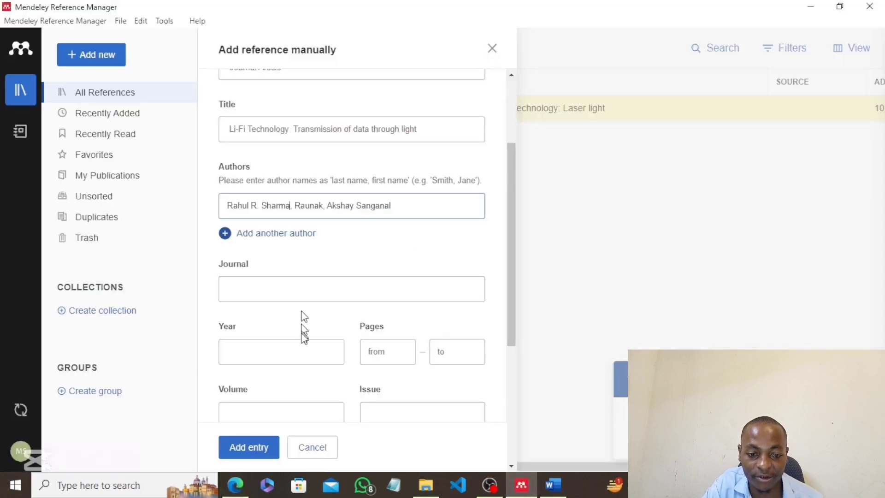
{"action": "left_click", "coordinate": [277, 414]}
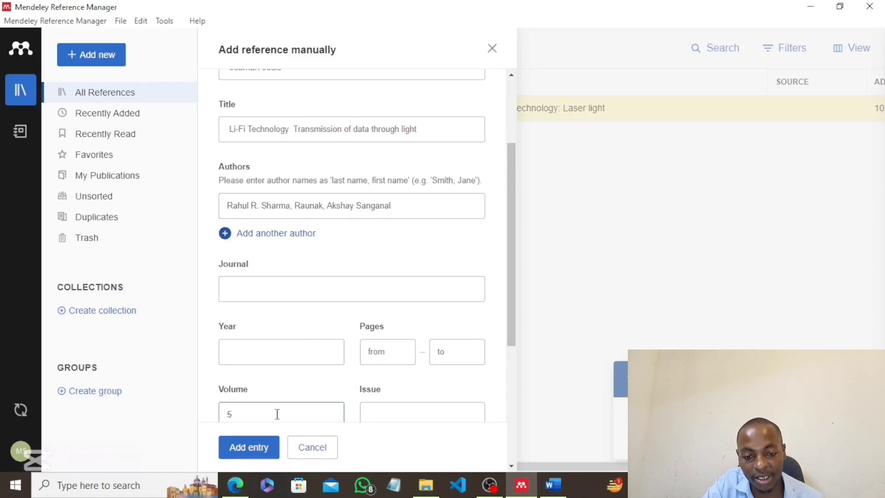
{"action": "left_click", "coordinate": [377, 353]}
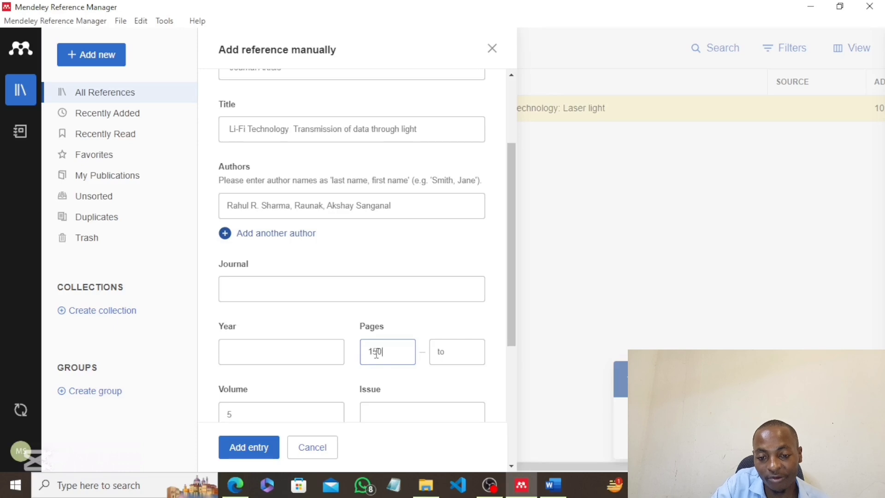
{"action": "type", "text": "150"}
{"action": "left_click", "coordinate": [441, 352]}
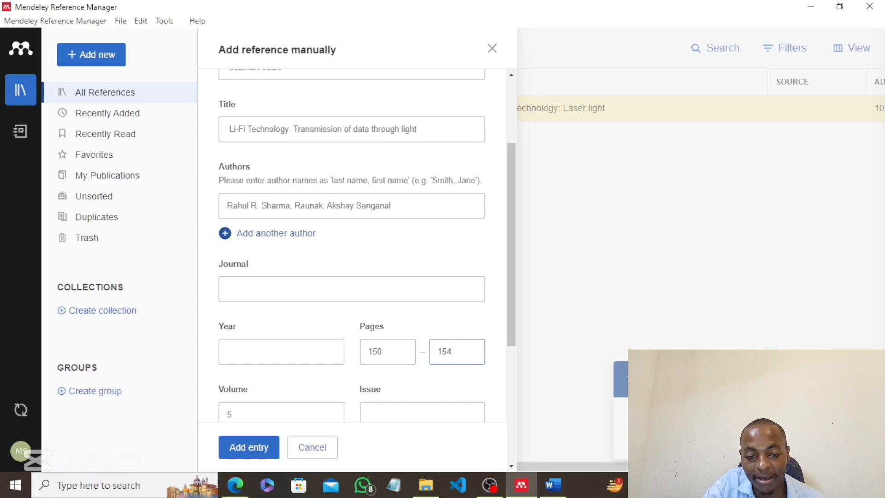
{"action": "type", "text": "154"}
Look up the issue date in the paper's last-page footer and enter year 2014 and month 2 in the form
{"action": "left_click", "coordinate": [246, 492]}
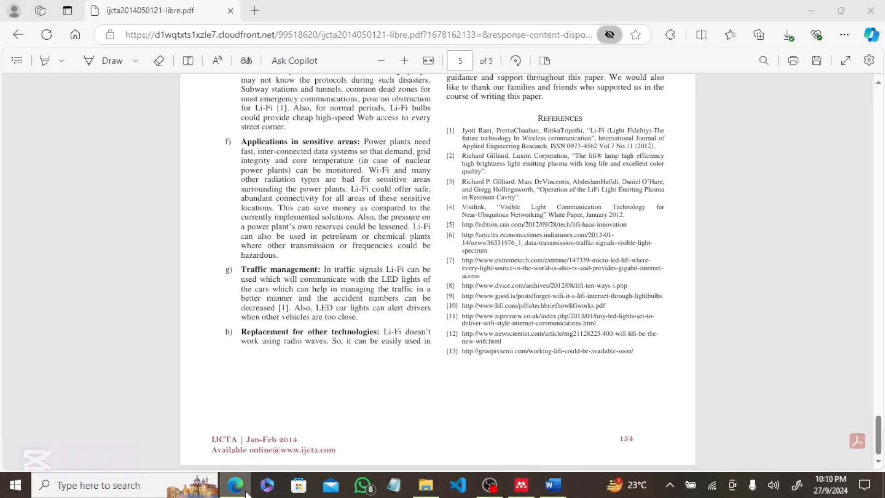
{"action": "left_click", "coordinate": [246, 492]}
{"action": "left_click", "coordinate": [259, 353]}
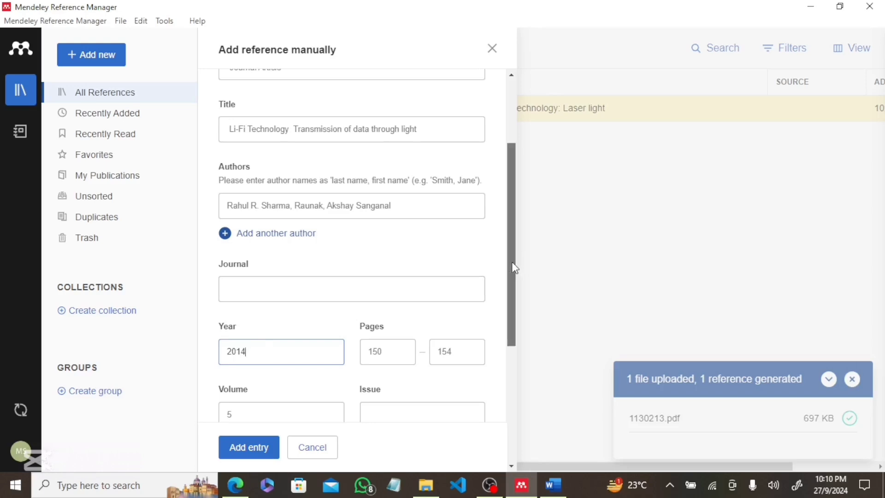
{"action": "left_click_drag", "start_coordinate": [512, 266], "coordinate": [523, 360]}
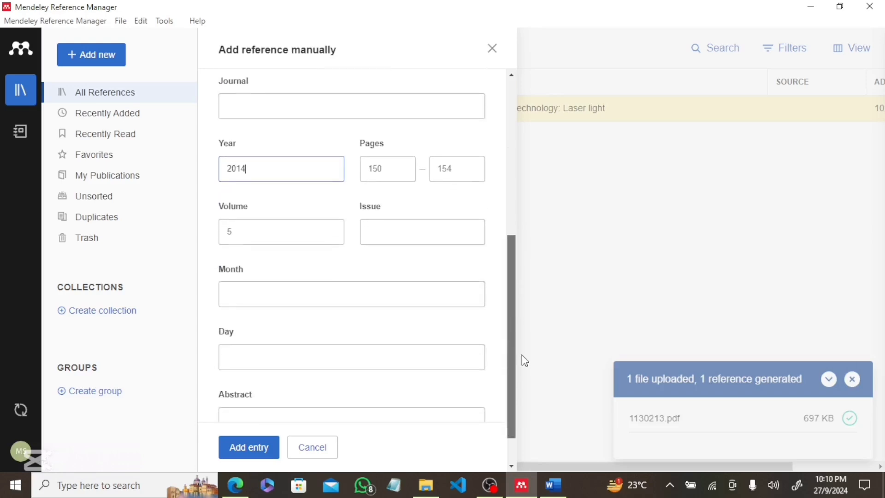
{"action": "left_click", "coordinate": [326, 295]}
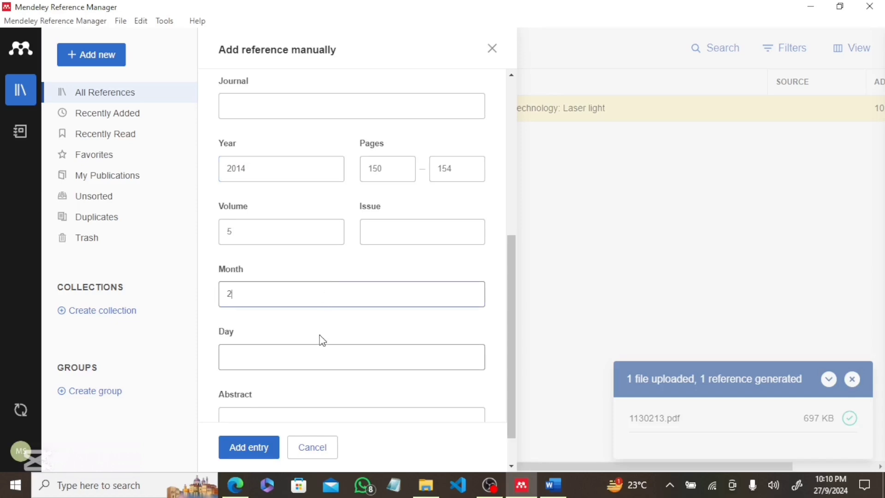
Check the paper's first page for remaining details and add the entry to the library with the day and abstract left blank
{"action": "left_click", "coordinate": [320, 357]}
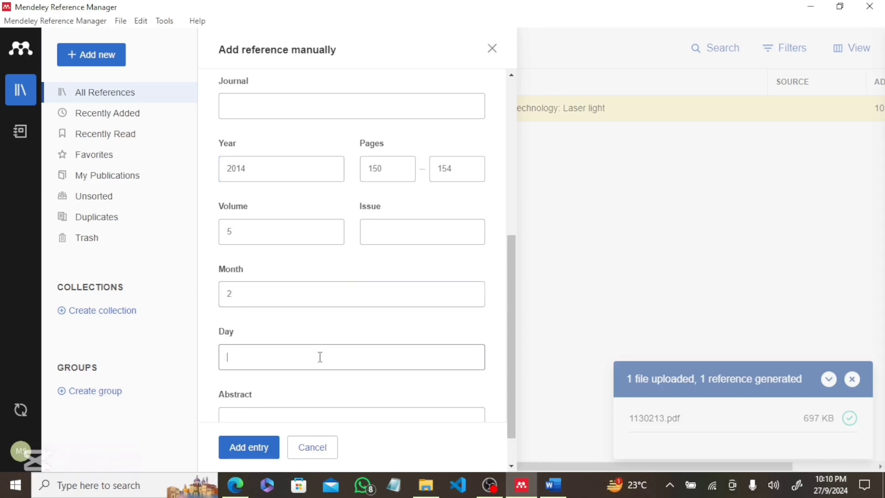
{"action": "left_click", "coordinate": [238, 485]}
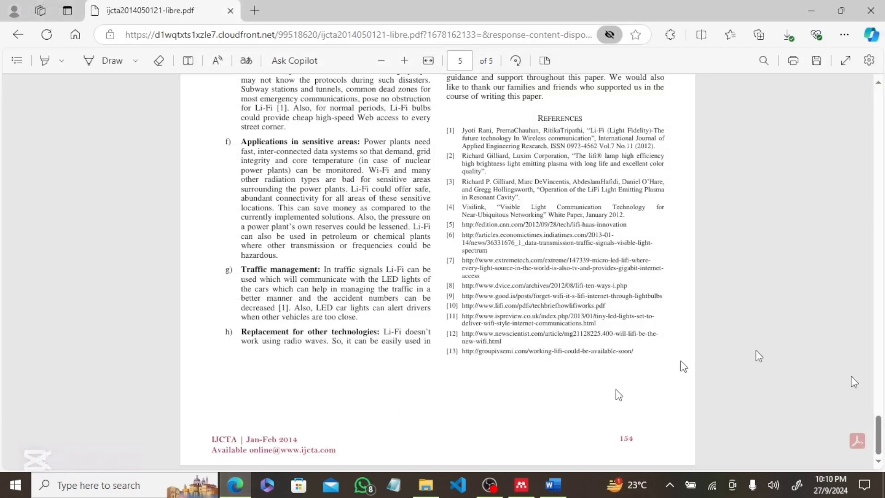
{"action": "left_click_drag", "start_coordinate": [880, 431], "coordinate": [877, 104]}
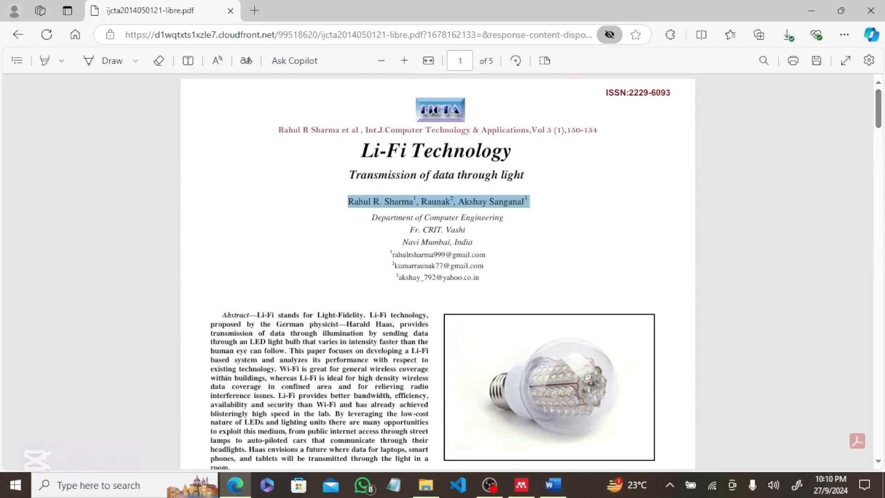
{"action": "left_click", "coordinate": [521, 484]}
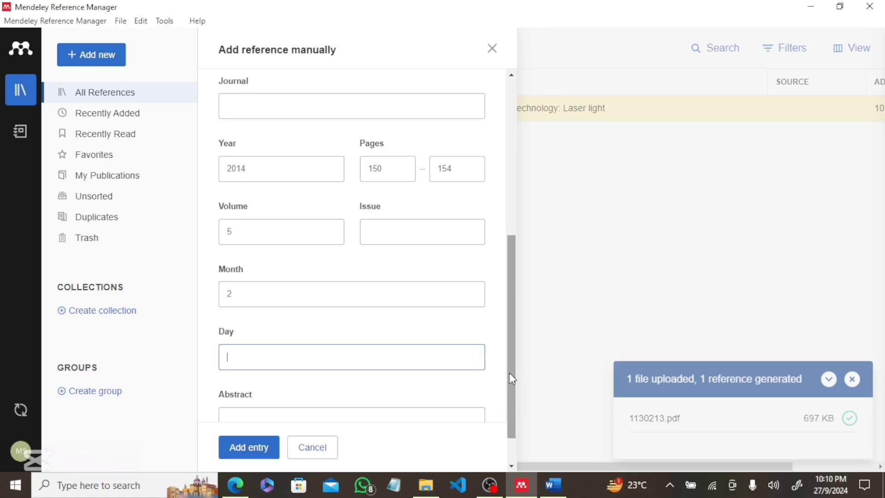
{"action": "left_click_drag", "start_coordinate": [513, 371], "coordinate": [514, 408]}
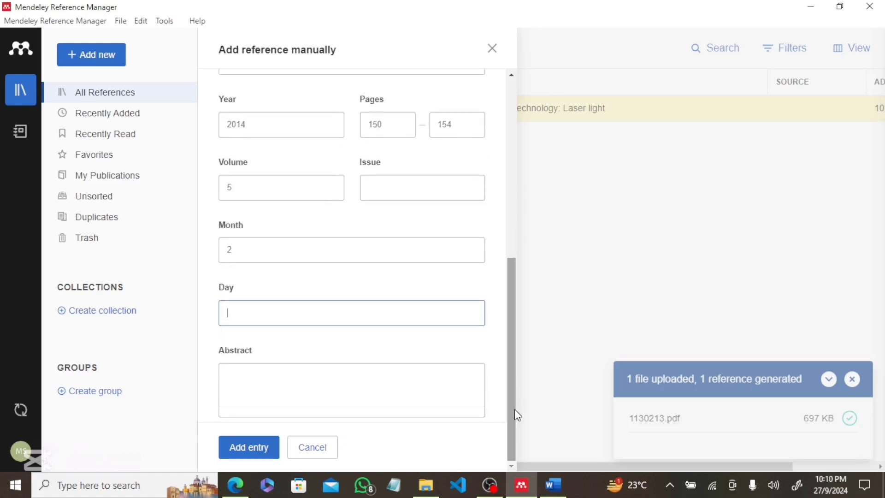
{"action": "left_click", "coordinate": [248, 450]}
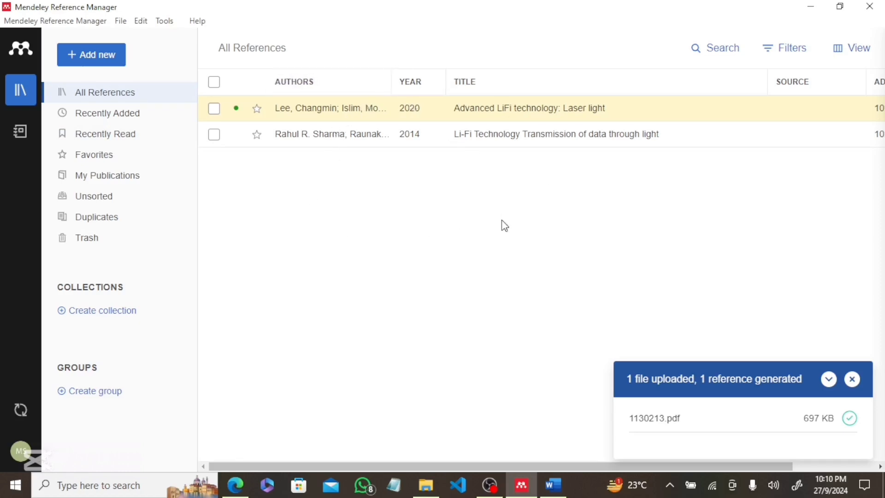
Open a blank manual reference form, and copy the DOI link of "A Review of LiFi Technology" from its IEEE Xplore page in Edge
{"action": "left_click", "coordinate": [111, 60]}
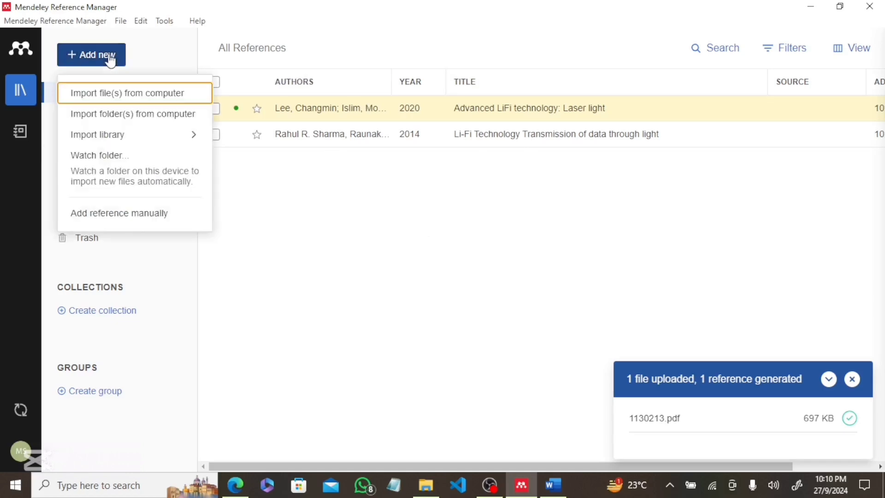
{"action": "left_click", "coordinate": [126, 219]}
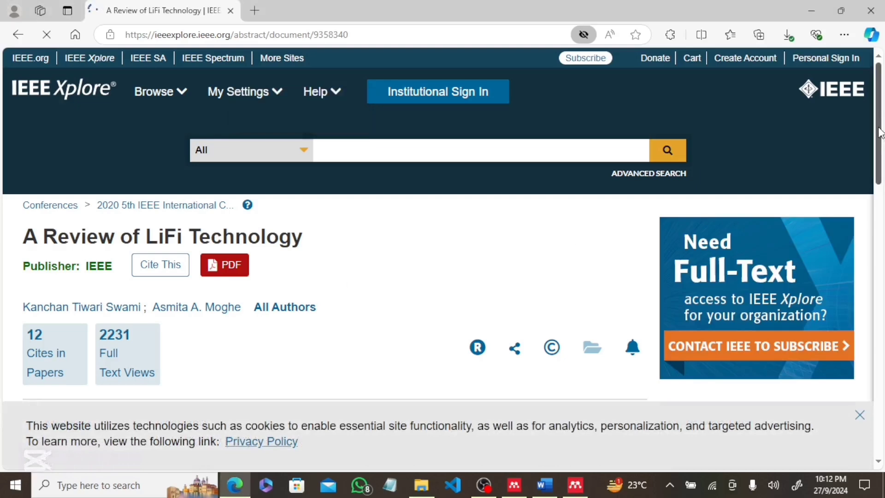
{"action": "scroll", "coordinate": [879, 134], "scroll_direction": "down", "scroll_amount": 3}
{"action": "scroll", "coordinate": [879, 249], "scroll_direction": "down", "scroll_amount": 6}
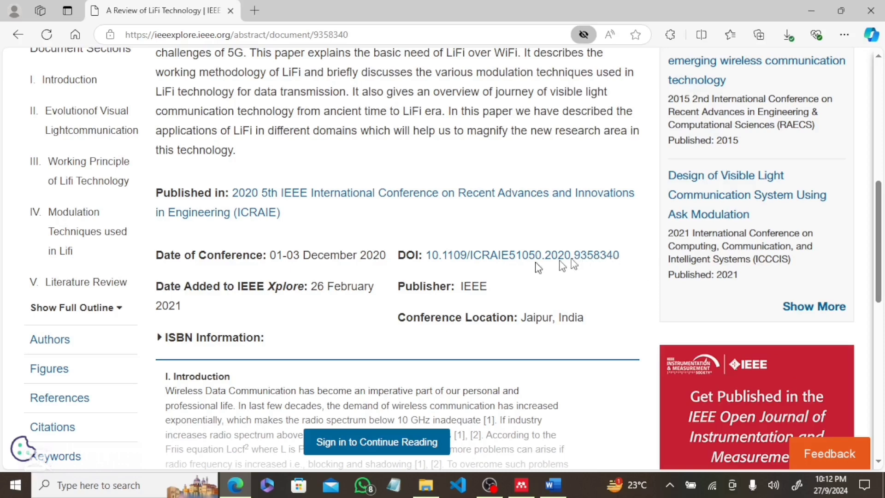
{"action": "left_click_drag", "start_coordinate": [407, 257], "coordinate": [618, 264]}
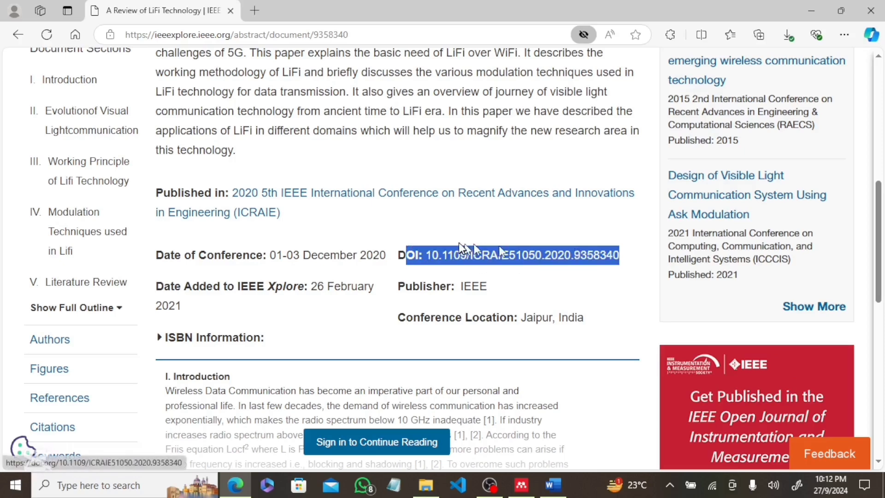
{"action": "left_click", "coordinate": [599, 218]}
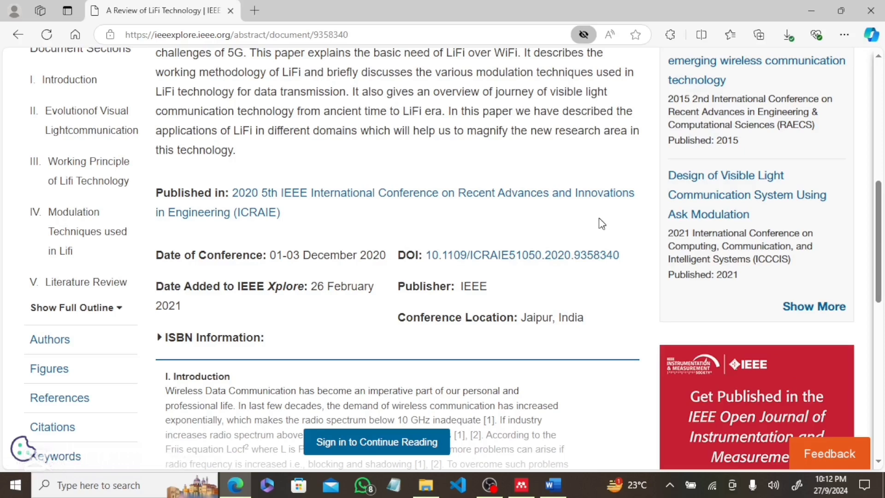
{"action": "right_click", "coordinate": [610, 260]}
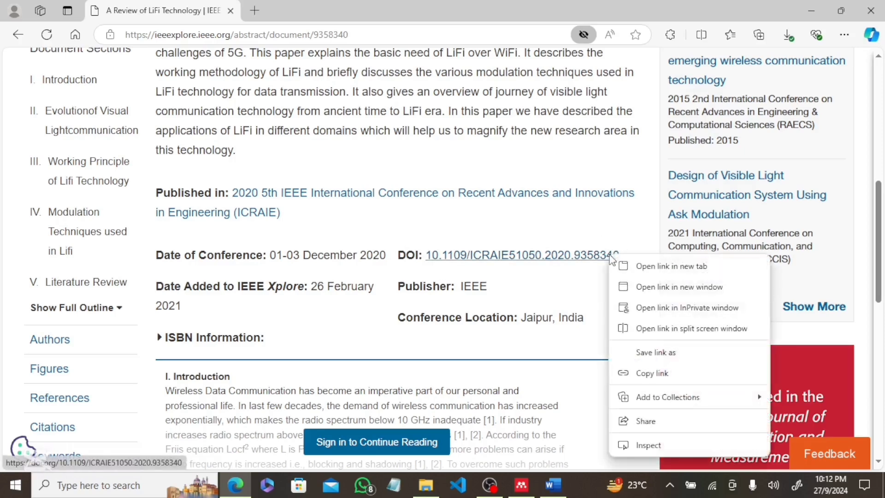
{"action": "left_click", "coordinate": [649, 374]}
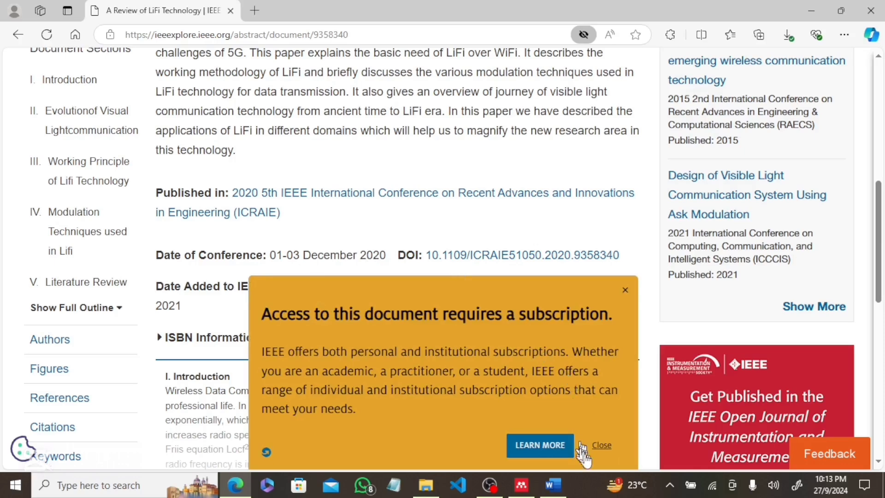
{"action": "left_click", "coordinate": [599, 450]}
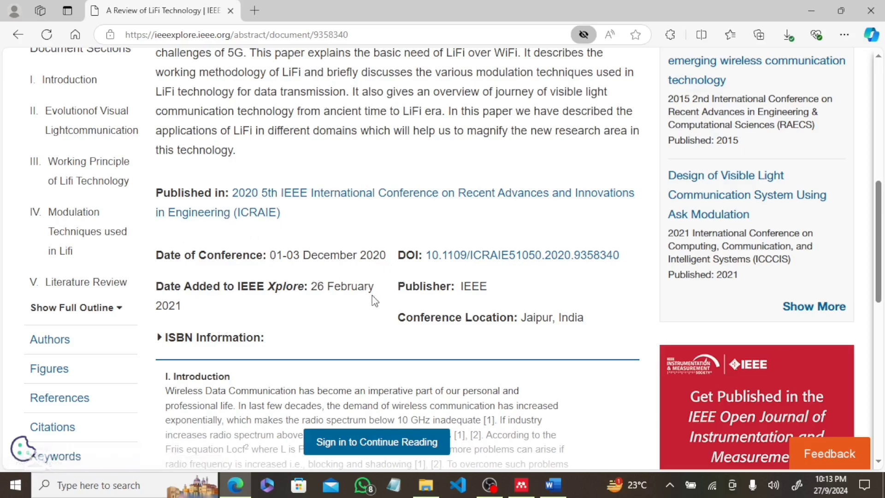
Return to Mendeley, paste the copied DOI link as the reference's identifier and look up its metadata
{"action": "left_click", "coordinate": [809, 6]}
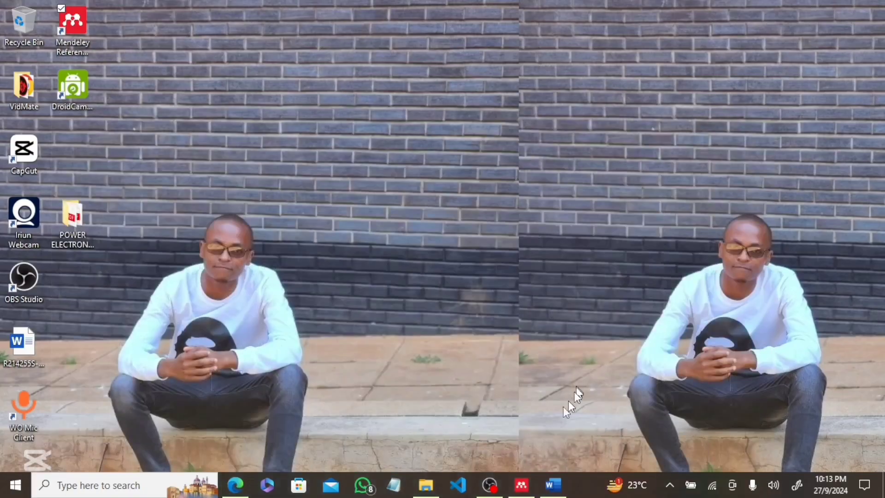
{"action": "left_click", "coordinate": [523, 483]}
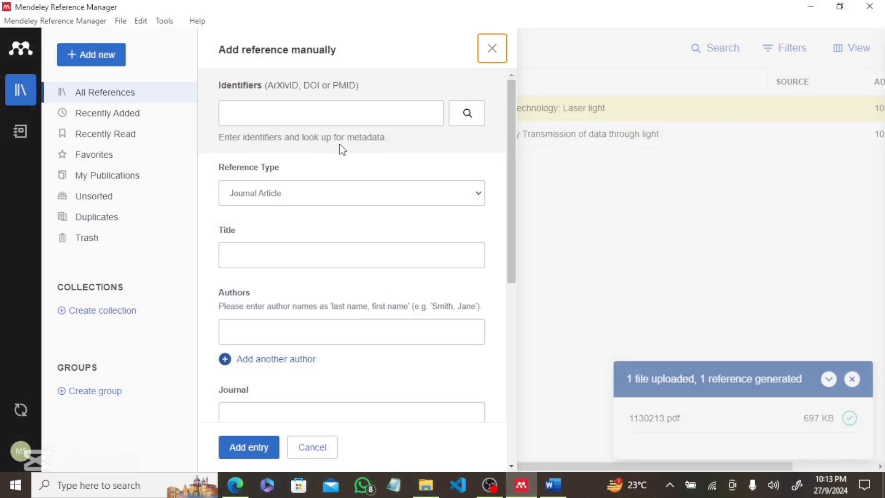
{"action": "left_click", "coordinate": [324, 114]}
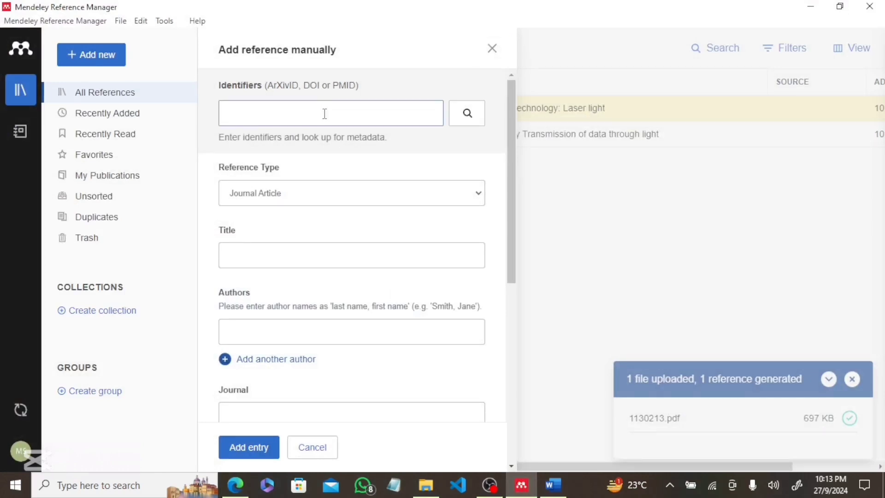
{"action": "key", "text": "ctrl+v"}
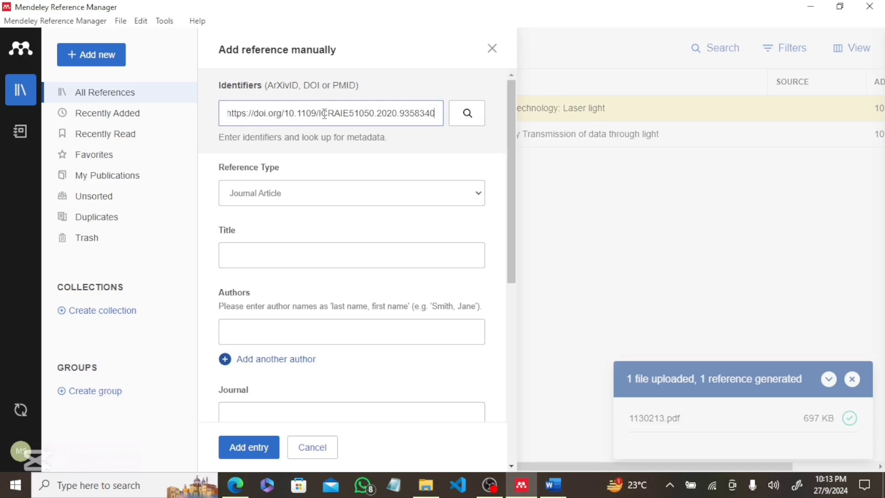
{"action": "left_click", "coordinate": [467, 118]}
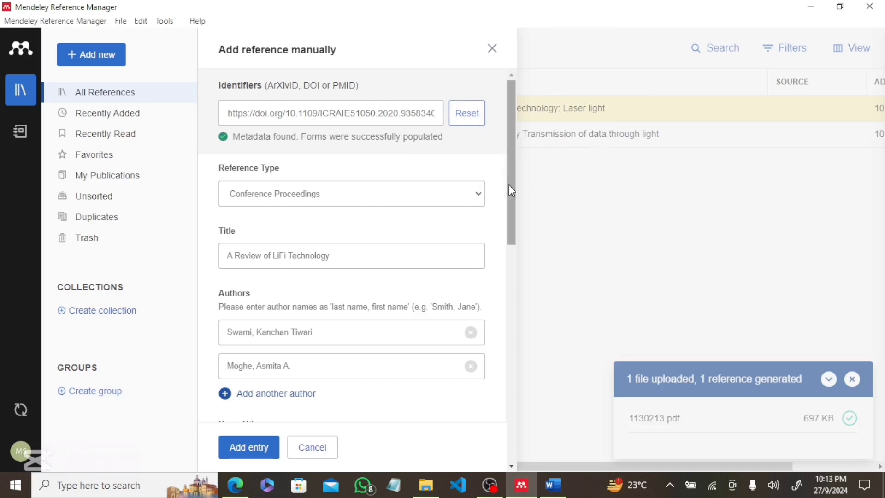
Review the populated details of "A Review of LiFi Technology" and add the entry to the library
{"action": "left_click_drag", "start_coordinate": [511, 190], "coordinate": [529, 296]}
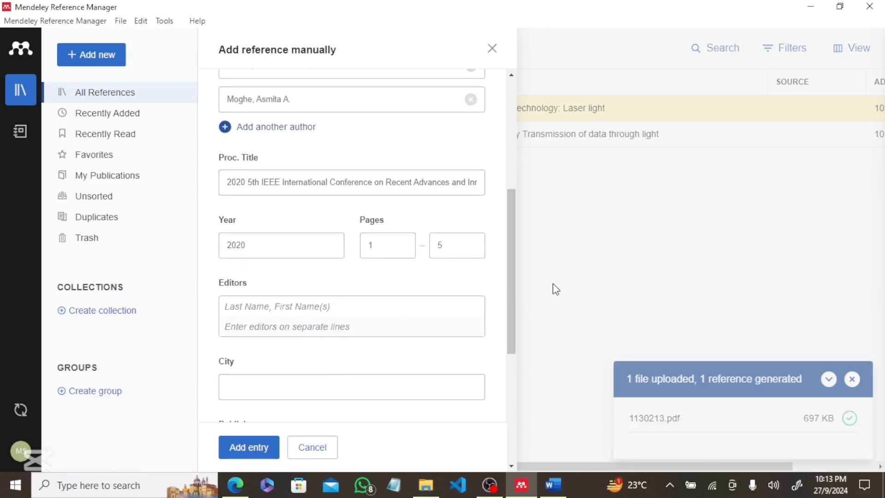
{"action": "left_click_drag", "start_coordinate": [511, 289], "coordinate": [469, 70]}
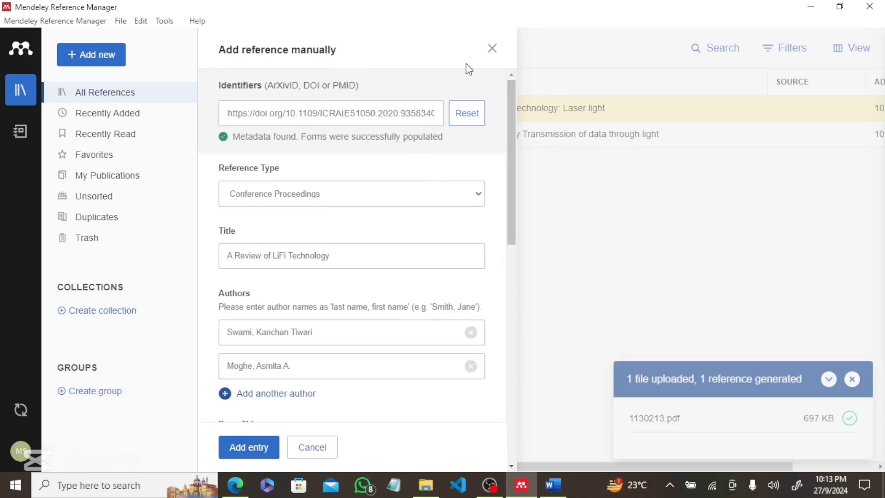
{"action": "left_click", "coordinate": [244, 447]}
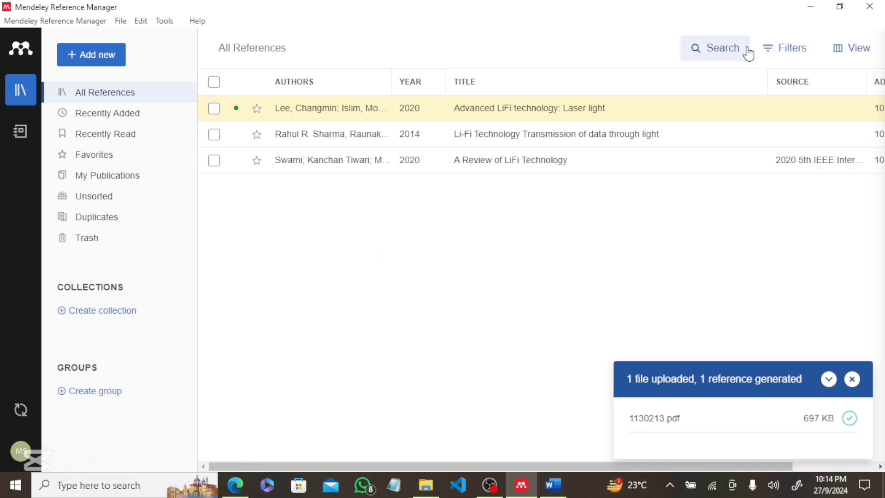
Switch to Edge and open the Scholars' Mine page for "Scope and Challenges in Light Fidelity(LiFi) Technology in Wireless Data Communication", accepting all cookies
{"action": "left_click", "coordinate": [811, 7]}
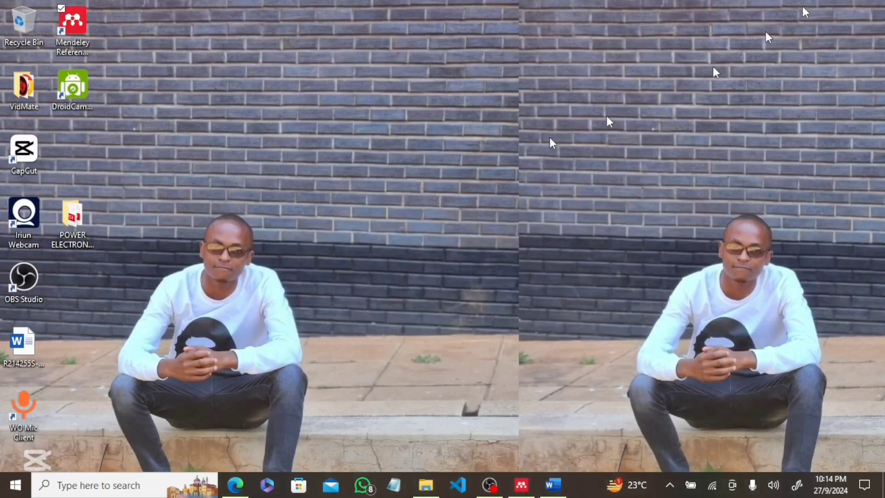
{"action": "left_click", "coordinate": [233, 489]}
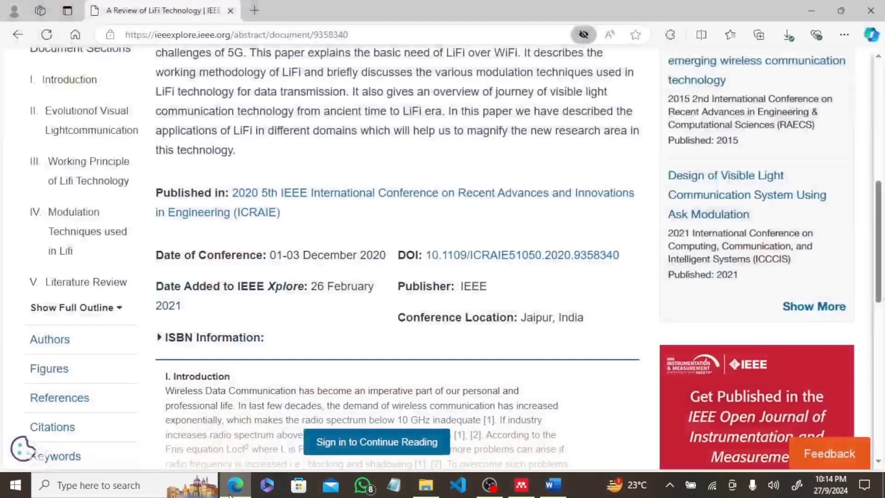
{"action": "left_click", "coordinate": [18, 34]}
{"action": "left_click", "coordinate": [396, 210]}
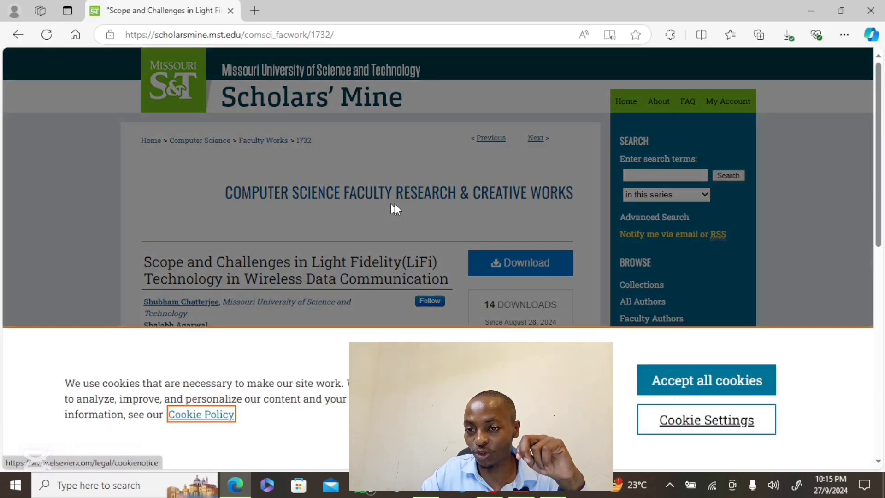
{"action": "left_click", "coordinate": [686, 397]}
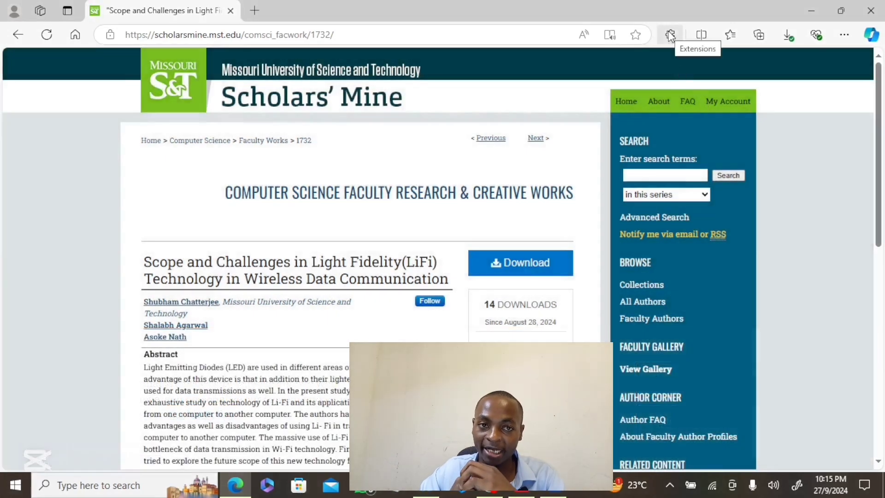
Launch the Mendeley Web Importer extension on the paper's page and sign in with the saved account credentials
{"action": "left_click", "coordinate": [671, 35]}
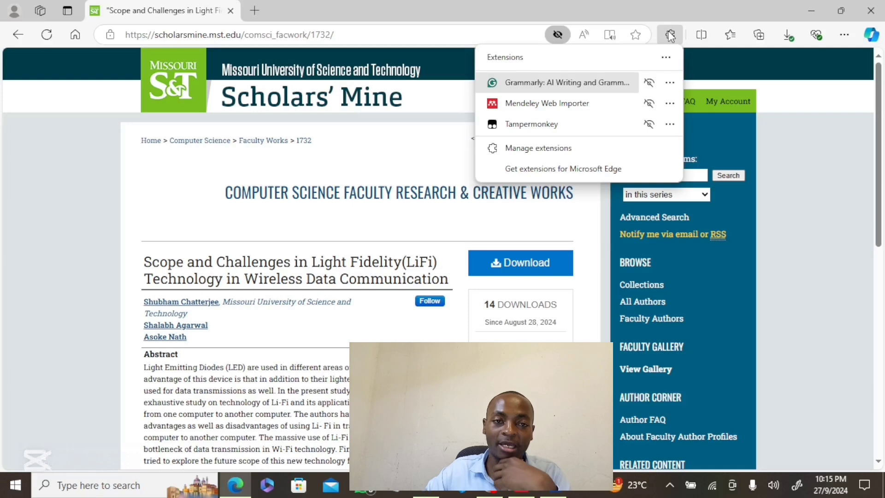
{"action": "left_click", "coordinate": [519, 103]}
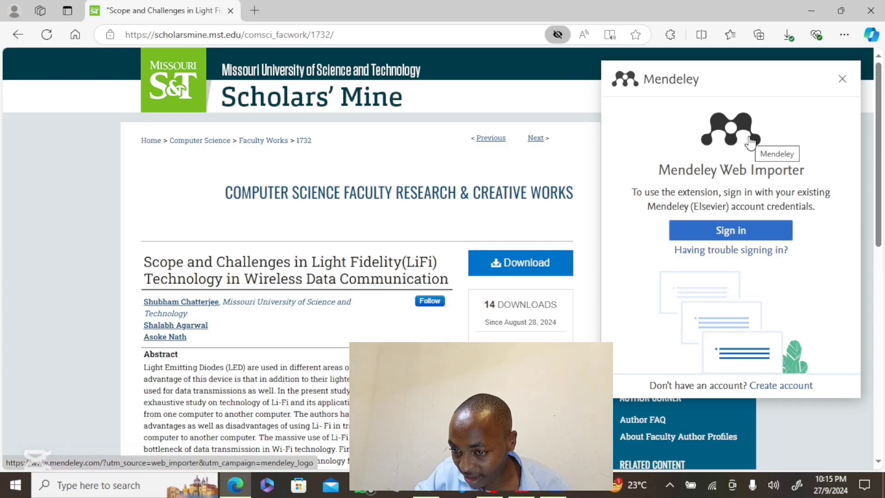
{"action": "left_click", "coordinate": [717, 239]}
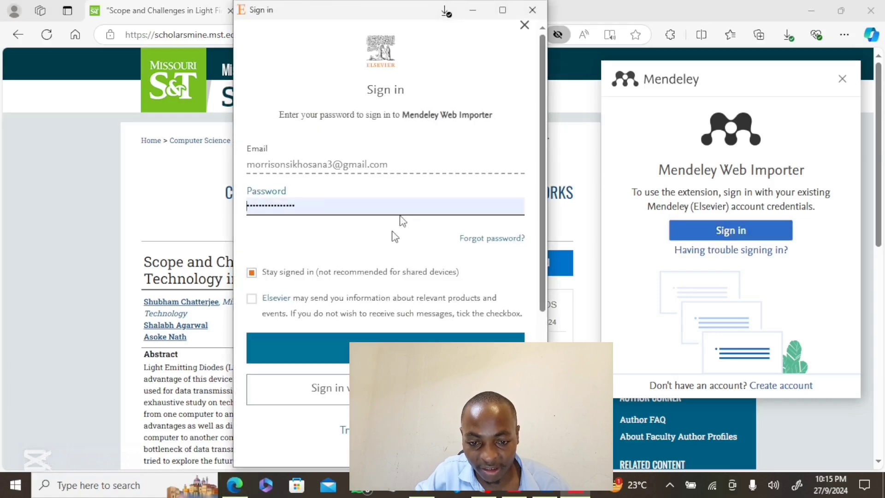
{"action": "left_click", "coordinate": [370, 347]}
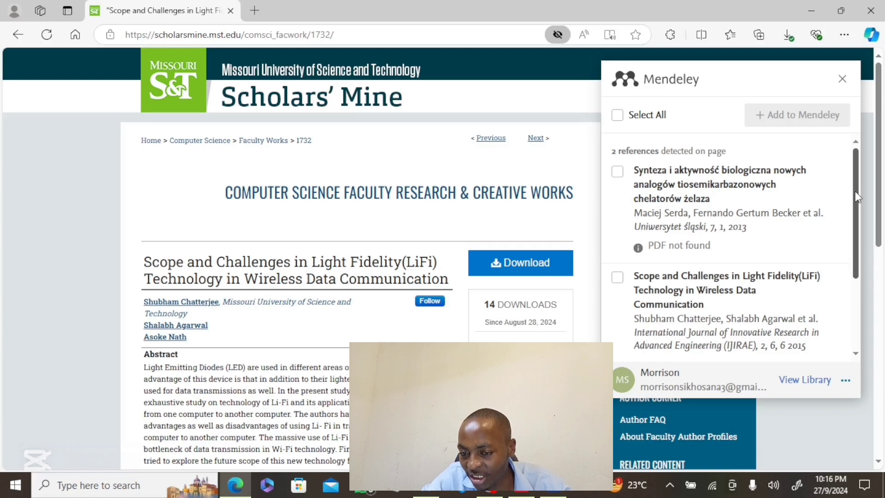
Review the references detected by the Web Importer, select both papers and the web page entry, and add them to Mendeley
{"action": "left_click_drag", "start_coordinate": [855, 191], "coordinate": [881, 294]}
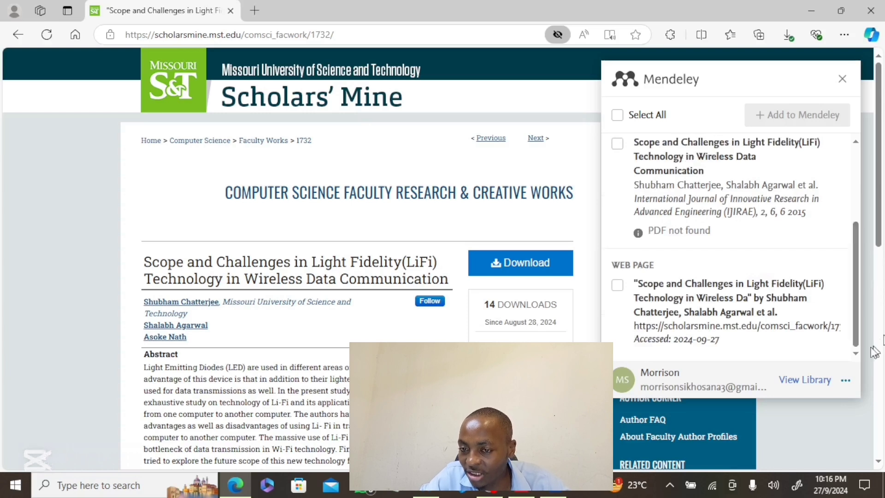
{"action": "scroll", "coordinate": [855, 323], "scroll_direction": "up", "scroll_amount": 5}
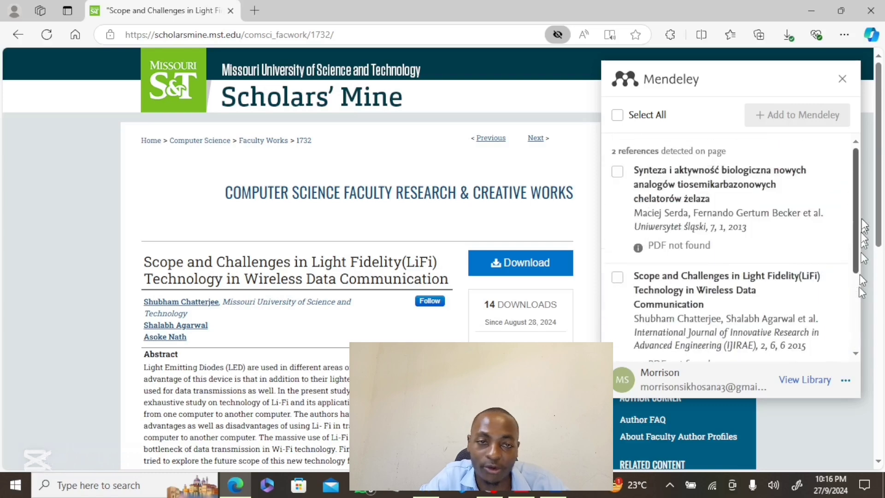
{"action": "left_click", "coordinate": [617, 173]}
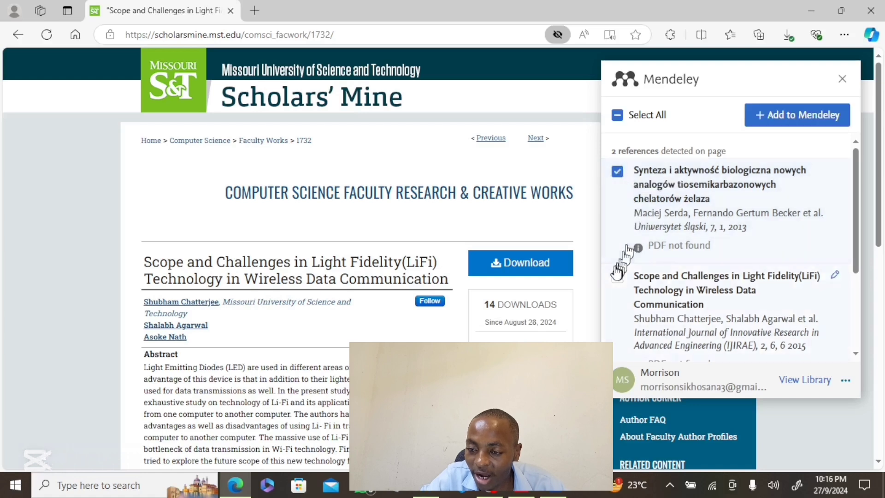
{"action": "left_click", "coordinate": [616, 279]}
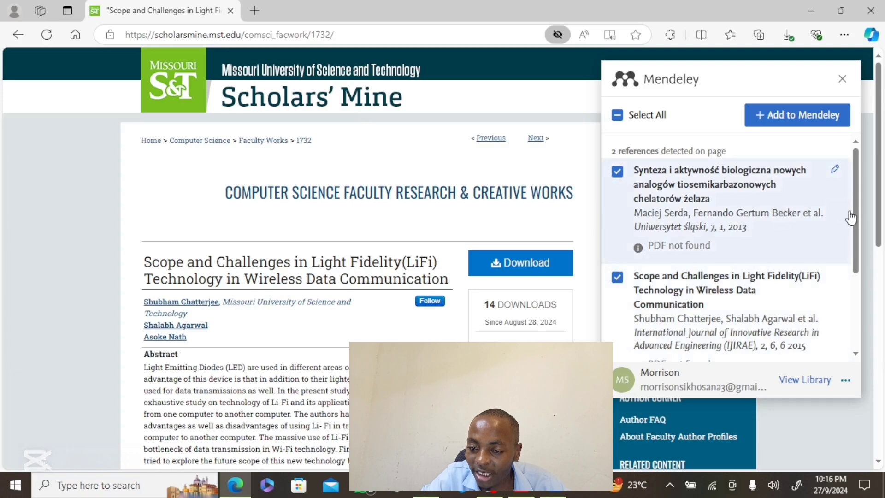
{"action": "left_click_drag", "start_coordinate": [855, 214], "coordinate": [856, 307]}
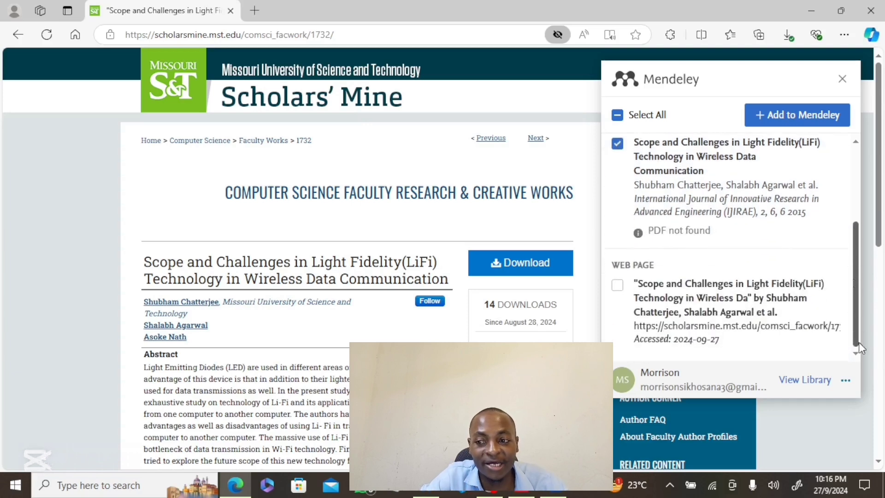
{"action": "left_click", "coordinate": [618, 286]}
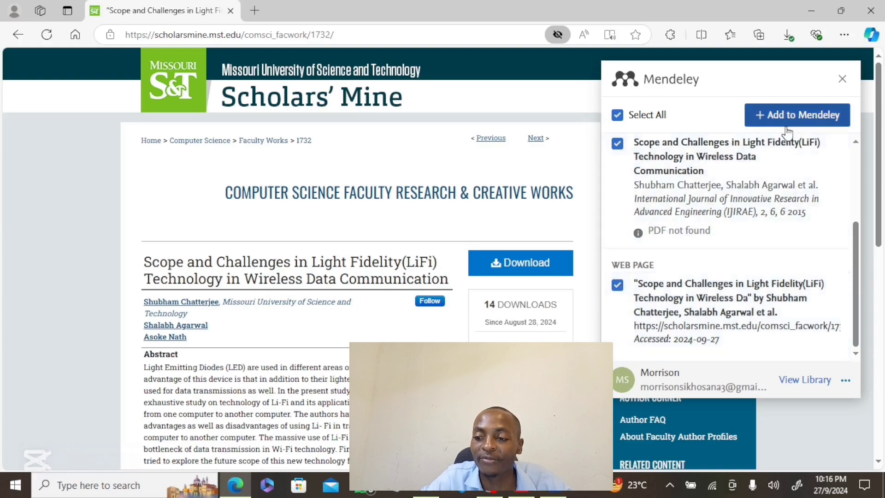
{"action": "left_click", "coordinate": [786, 123]}
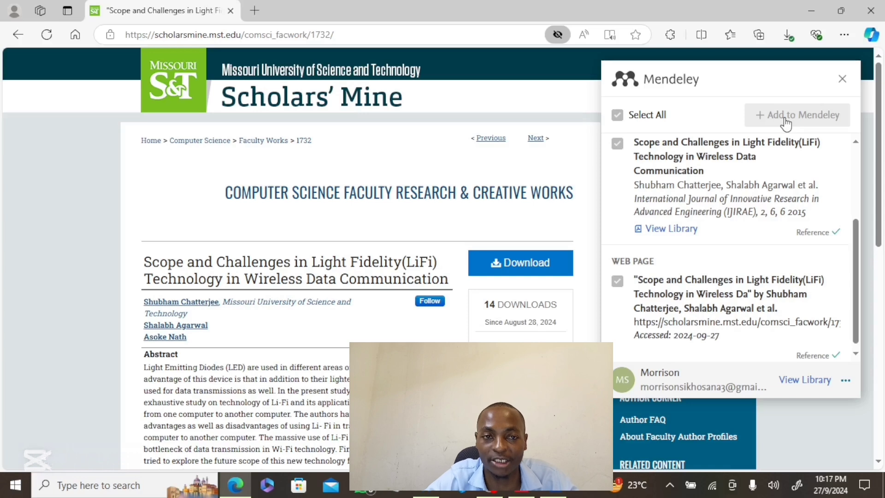
Return to Mendeley Reference Manager and delete the imported web page entry that has no authors or year from the library
{"action": "left_click", "coordinate": [813, 6]}
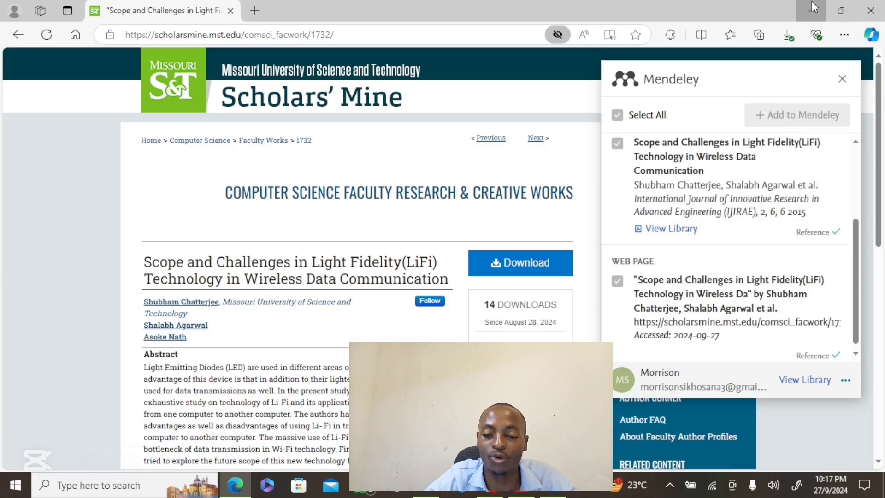
{"action": "left_click", "coordinate": [527, 492]}
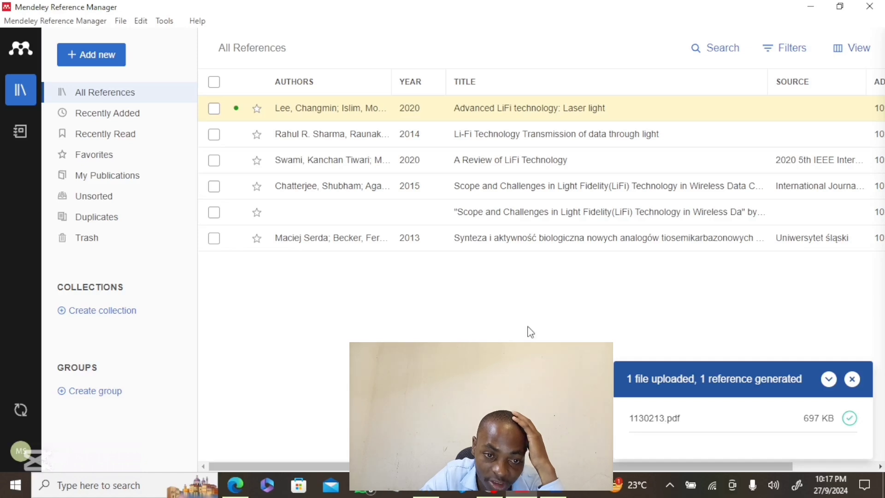
{"action": "left_click", "coordinate": [214, 216]}
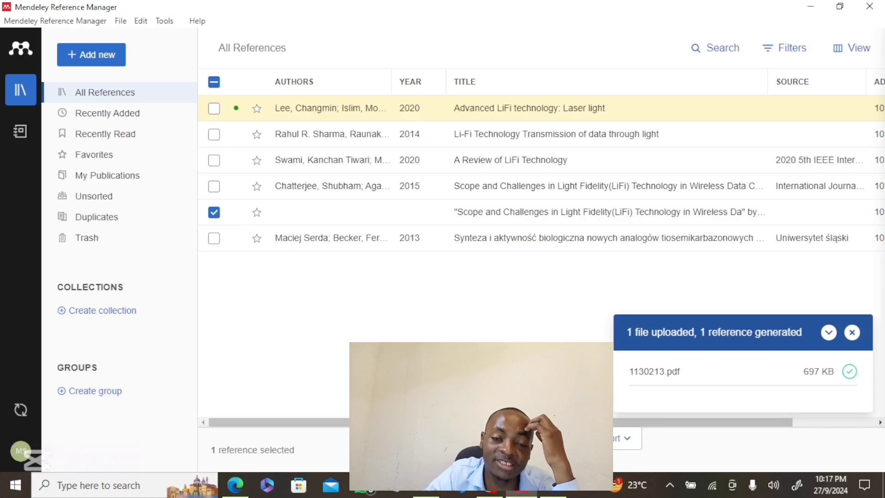
{"action": "left_click", "coordinate": [419, 457]}
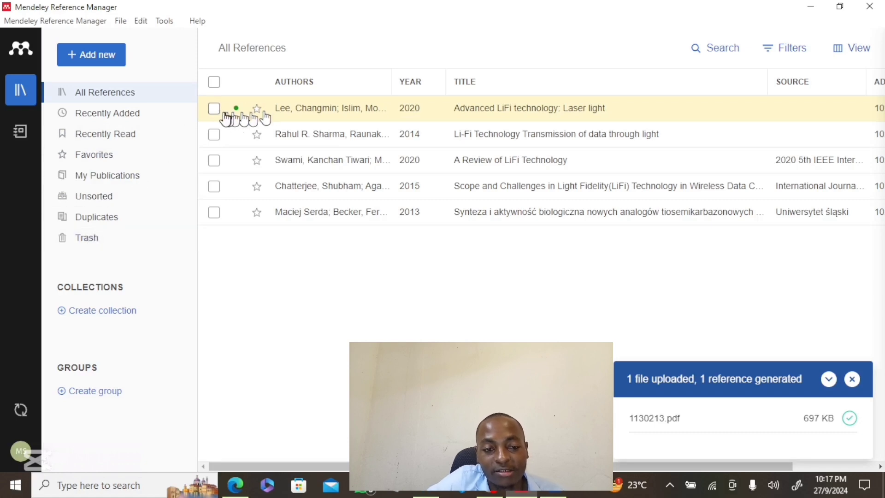
Delete the 2013 reference "Synteza i aktywność biologiczna nowych analogów tiosemikarbazonowych" from the library and review the deleted references in the Trash
{"action": "left_click", "coordinate": [214, 212]}
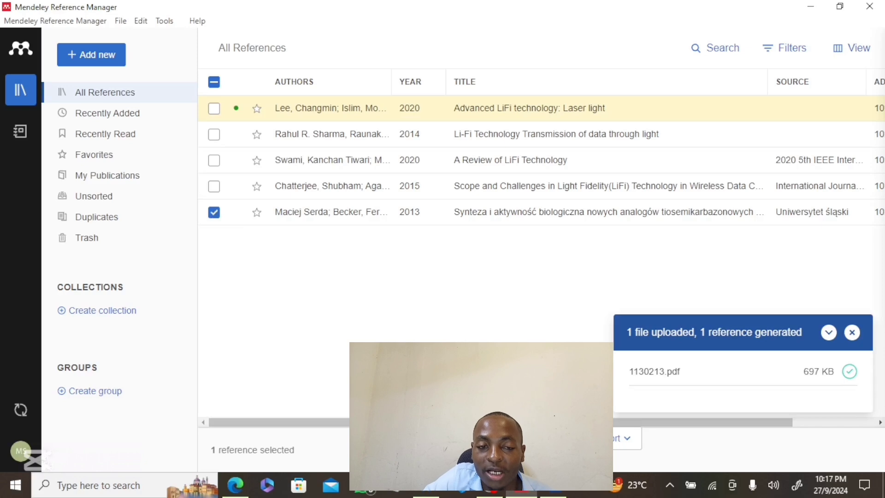
{"action": "left_click", "coordinate": [558, 438]}
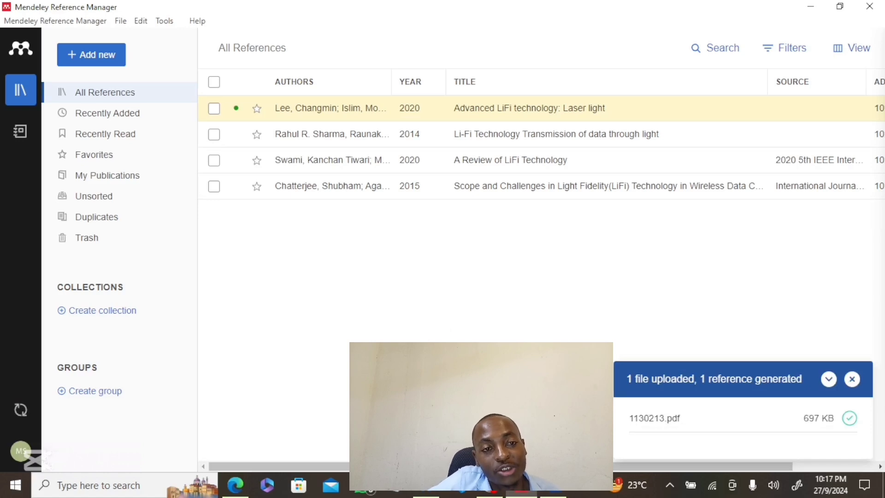
{"action": "double_click", "coordinate": [91, 246]}
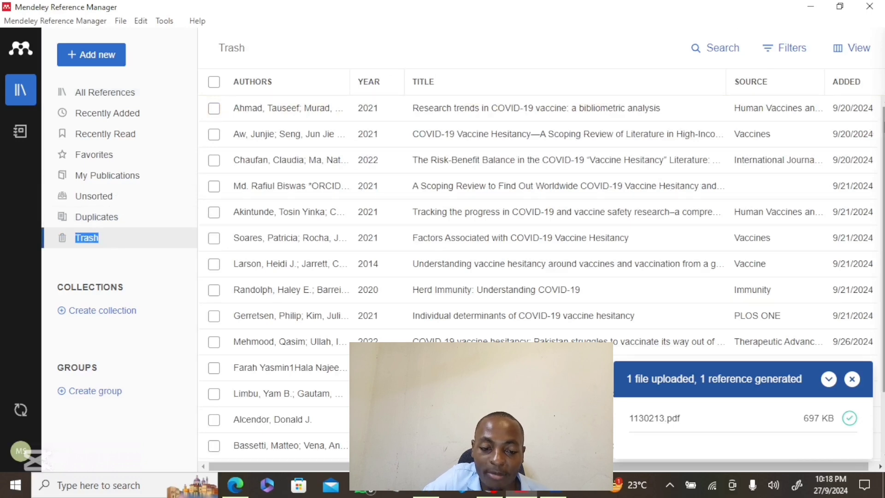
{"action": "scroll", "coordinate": [541, 274], "scroll_direction": "down", "scroll_amount": 3}
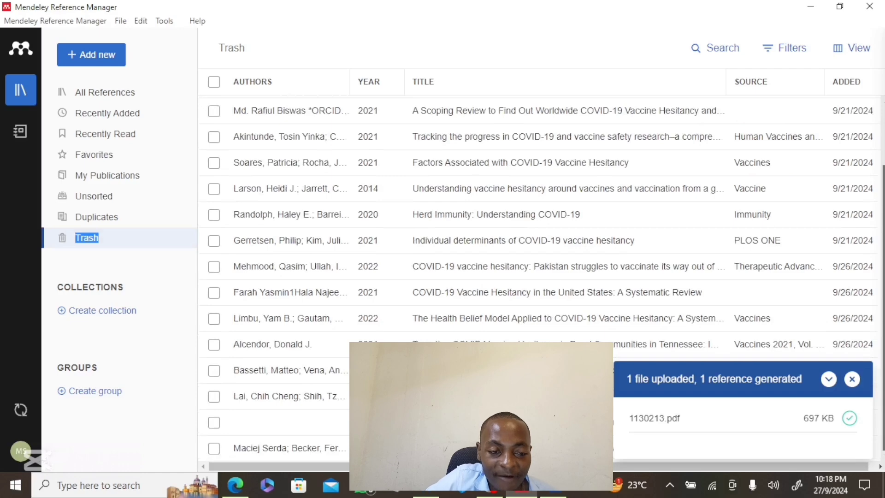
{"action": "scroll", "coordinate": [866, 143], "scroll_direction": "up", "scroll_amount": 2}
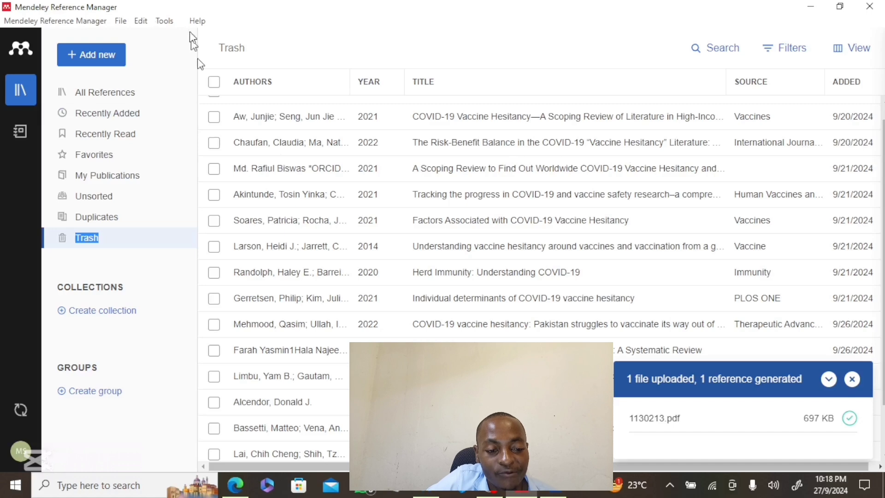
Return to All References and create a collection named "intro"
{"action": "left_click", "coordinate": [114, 310]}
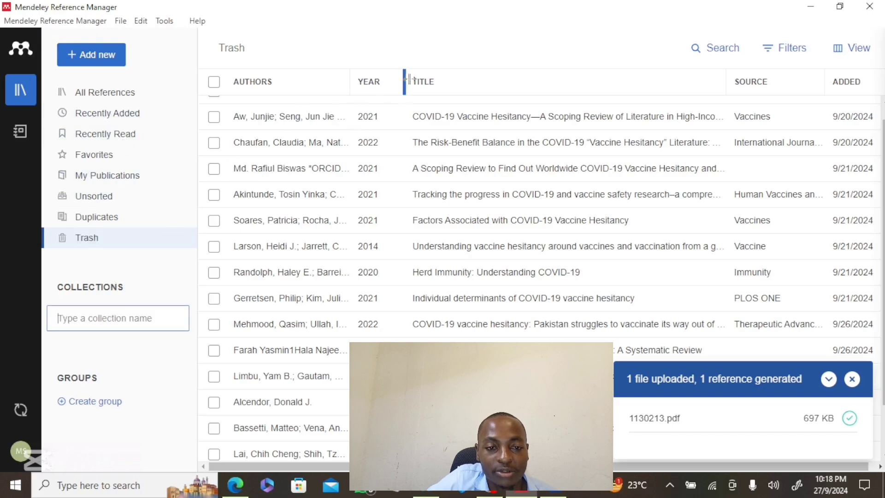
{"action": "left_click", "coordinate": [122, 104]}
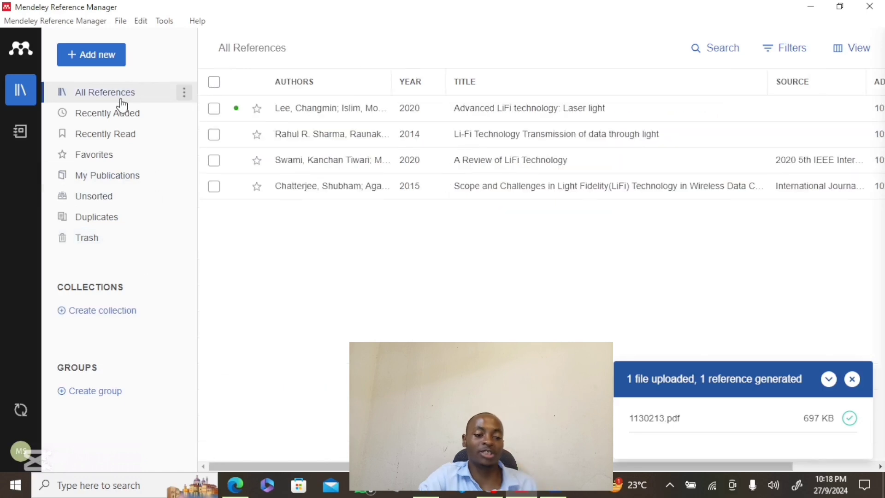
{"action": "left_click", "coordinate": [100, 314]}
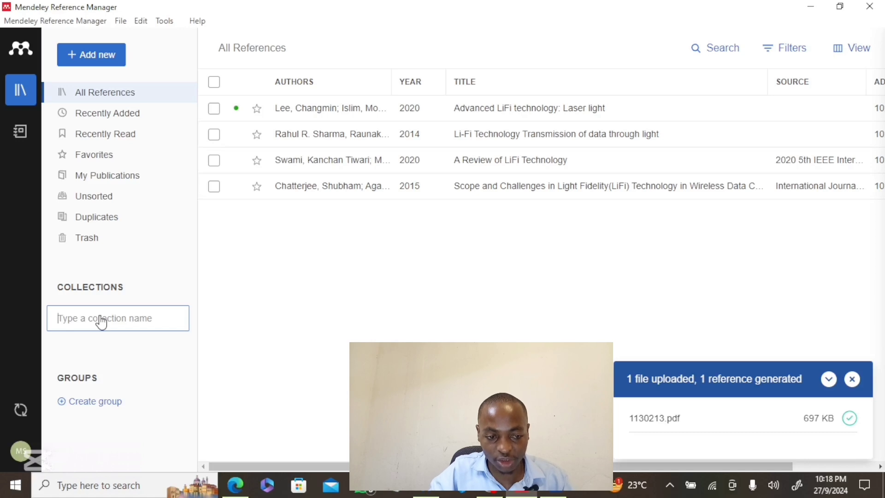
{"action": "type", "text": "l"}
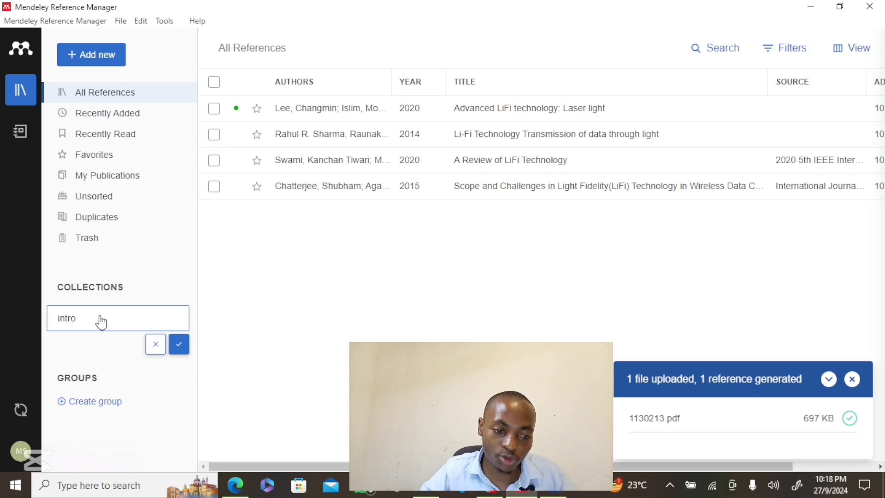
{"action": "left_click", "coordinate": [183, 344]}
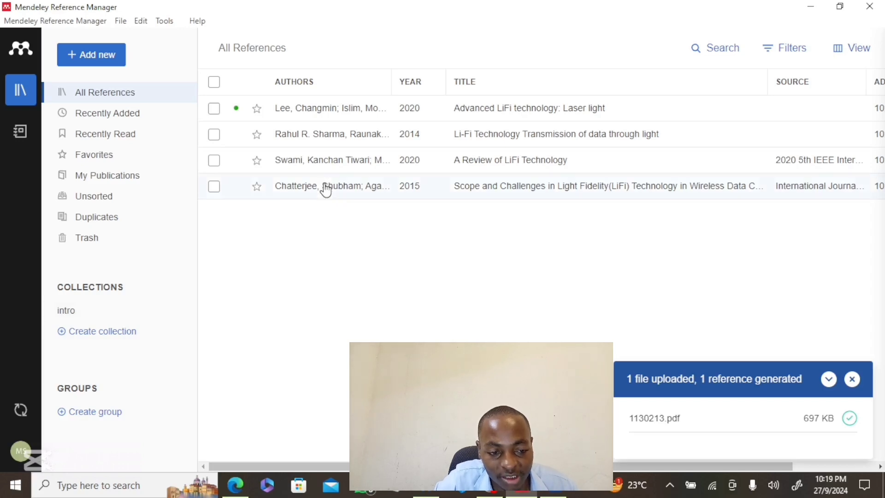
Add the references "Scope and Challenges in Light Fidelity(LiFi) Technology" and "A Review of LiFi Technology" to the intro collection
{"action": "left_click_drag", "start_coordinate": [325, 190], "coordinate": [65, 311]}
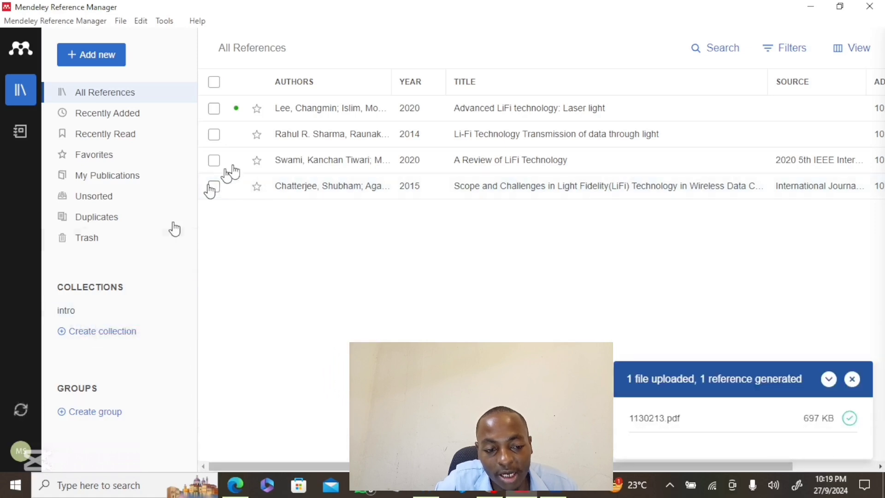
{"action": "left_click_drag", "start_coordinate": [277, 165], "coordinate": [64, 311]}
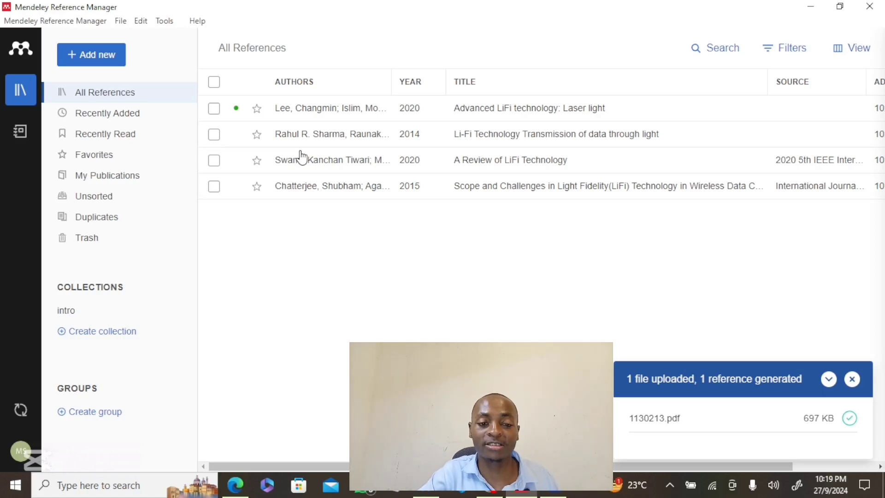
Mark "Advanced LiFi technology: Laser light" and "Li-Fi Technology Transmission of data through light" as favorites, then check the Favorites list and return to All References
{"action": "left_click", "coordinate": [259, 111]}
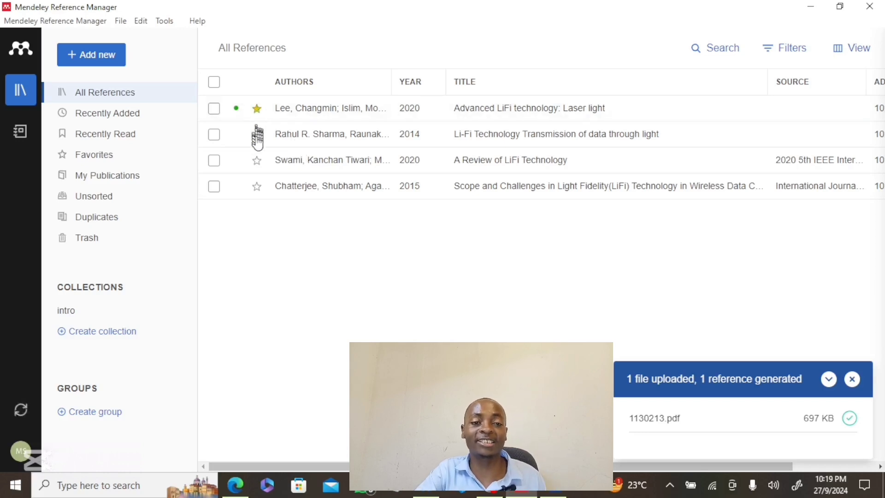
{"action": "left_click", "coordinate": [256, 135]}
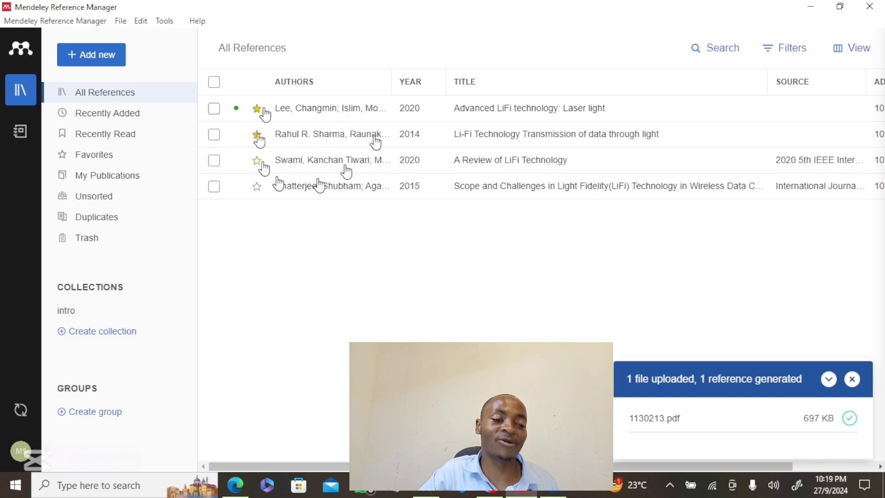
{"action": "double_click", "coordinate": [95, 155]}
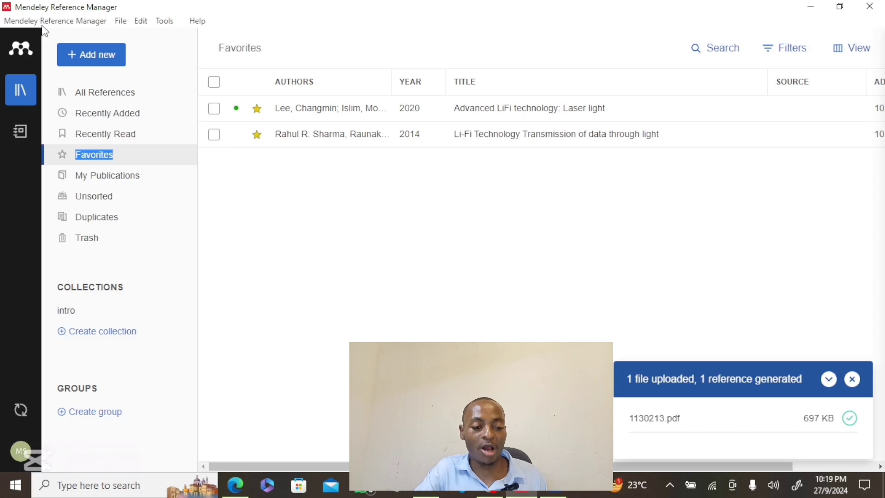
{"action": "left_click", "coordinate": [105, 100]}
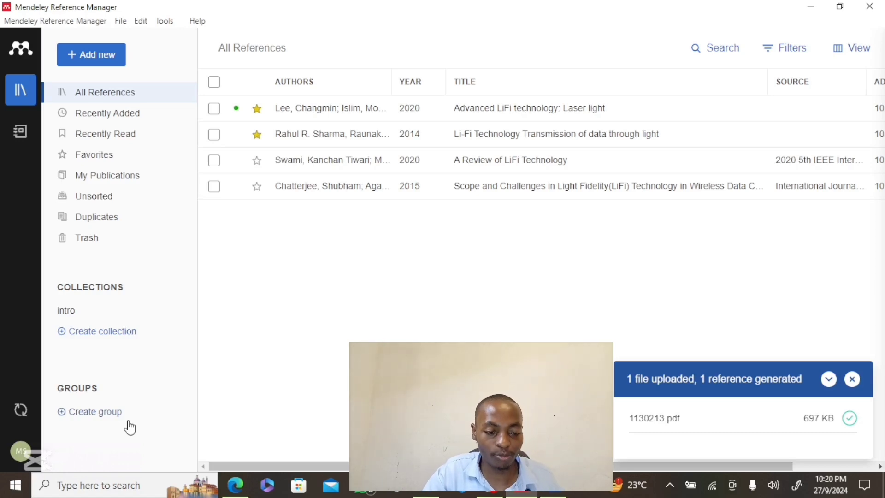
Create a group named "name"
{"action": "left_click", "coordinate": [94, 413]}
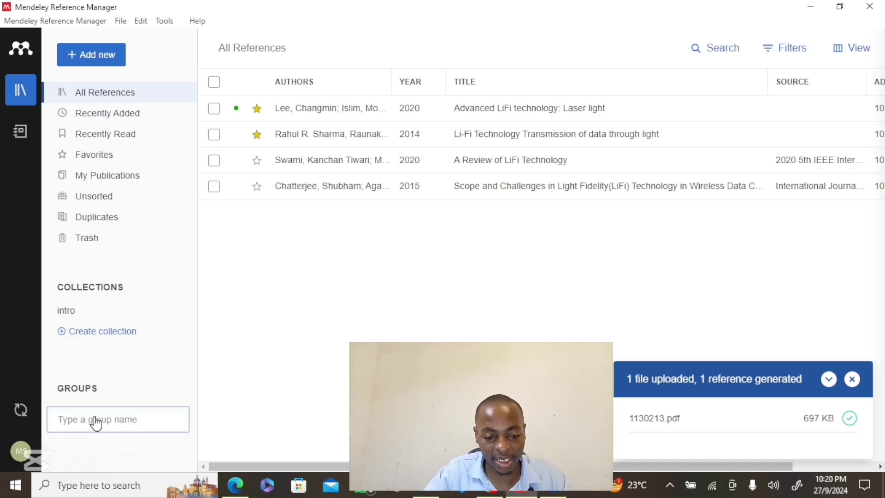
{"action": "type", "text": "name"}
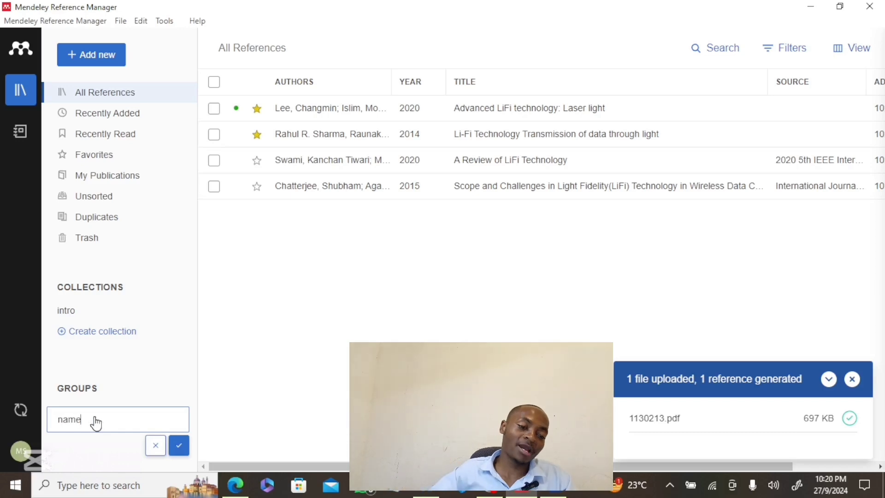
{"action": "key", "text": "Escape"}
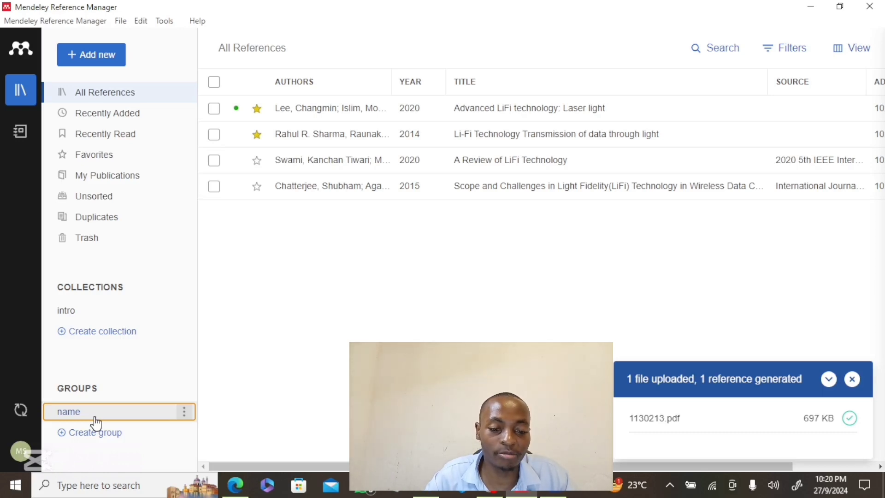
Examine the management settings of the new group, including its member list and invitation option, and close them
{"action": "left_click", "coordinate": [184, 416]}
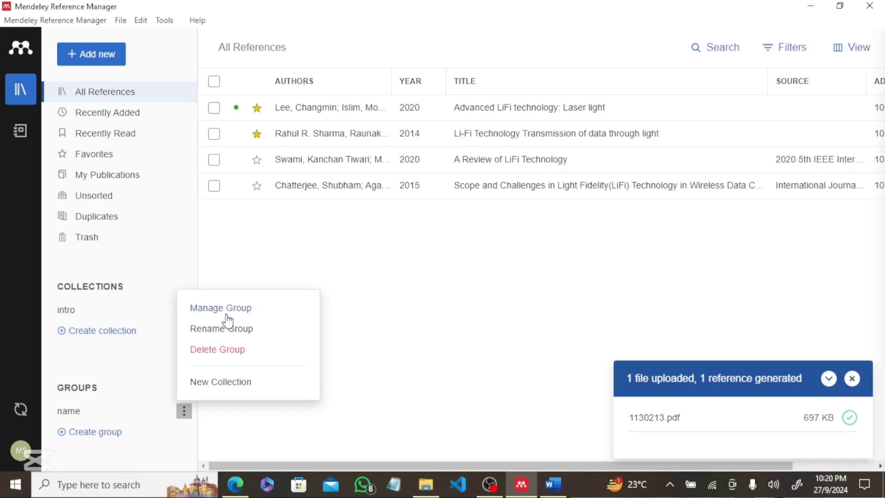
{"action": "left_click", "coordinate": [226, 314]}
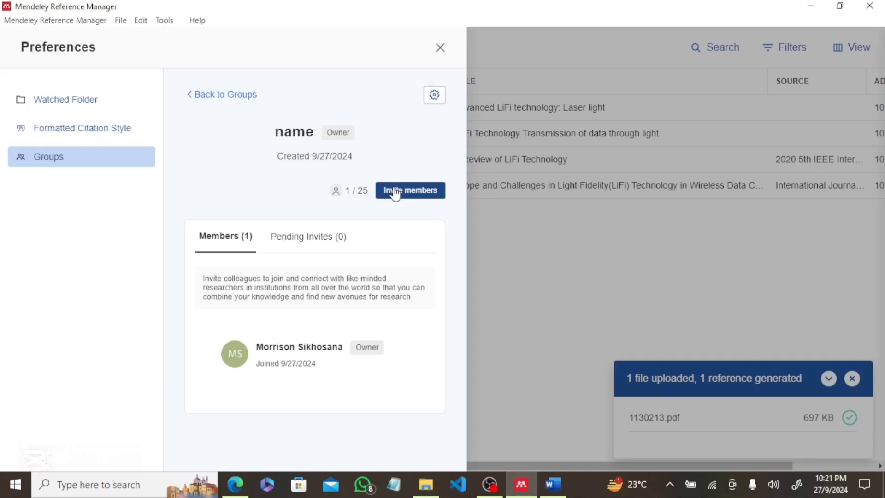
{"action": "left_click", "coordinate": [440, 48]}
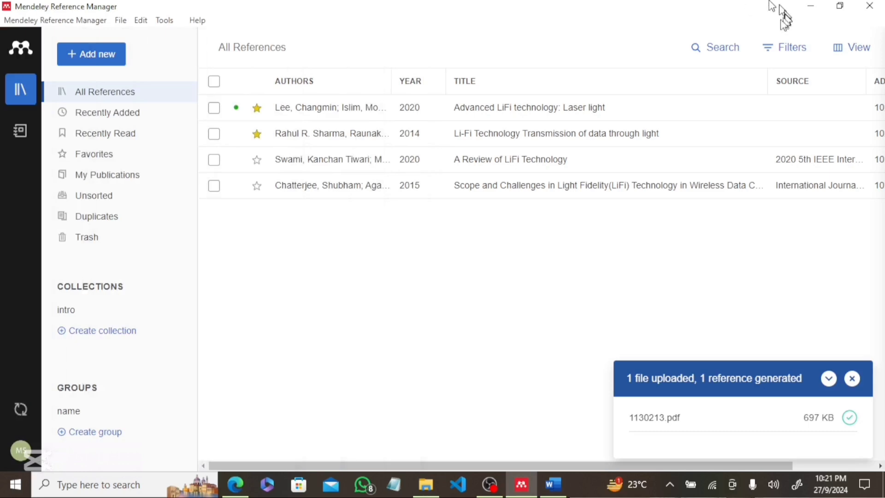
Examine the options for filtering the library's references by authors and by tags, and close the filters
{"action": "left_click", "coordinate": [771, 50]}
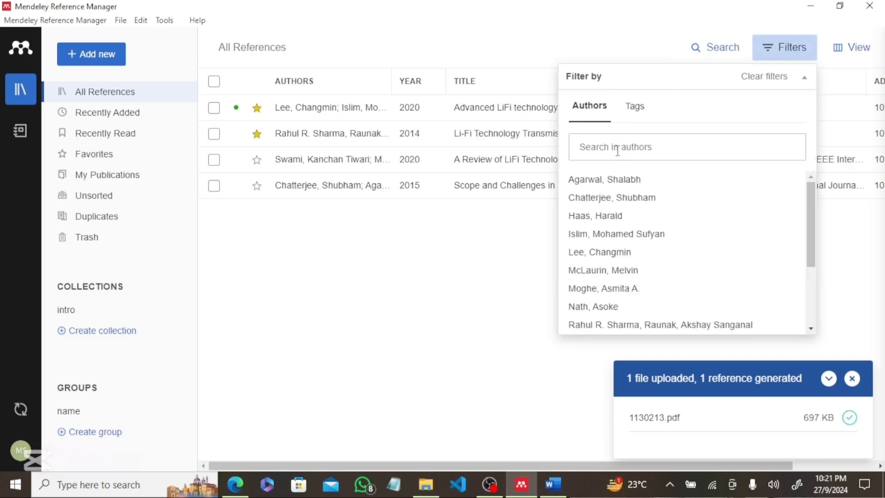
{"action": "left_click", "coordinate": [640, 113]}
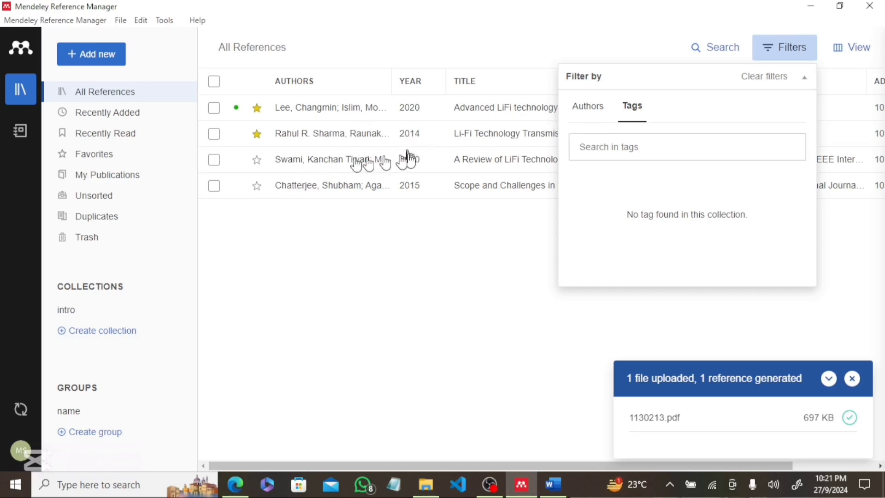
{"action": "left_click", "coordinate": [337, 159]}
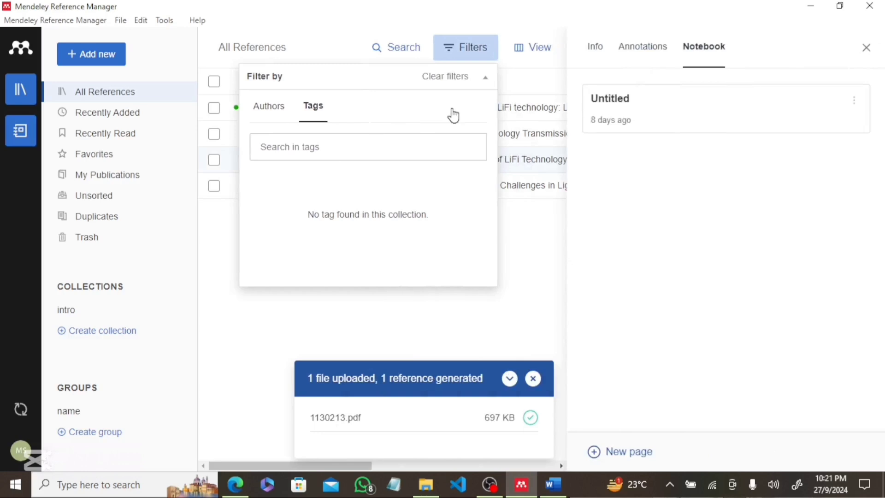
{"action": "left_click", "coordinate": [468, 54]}
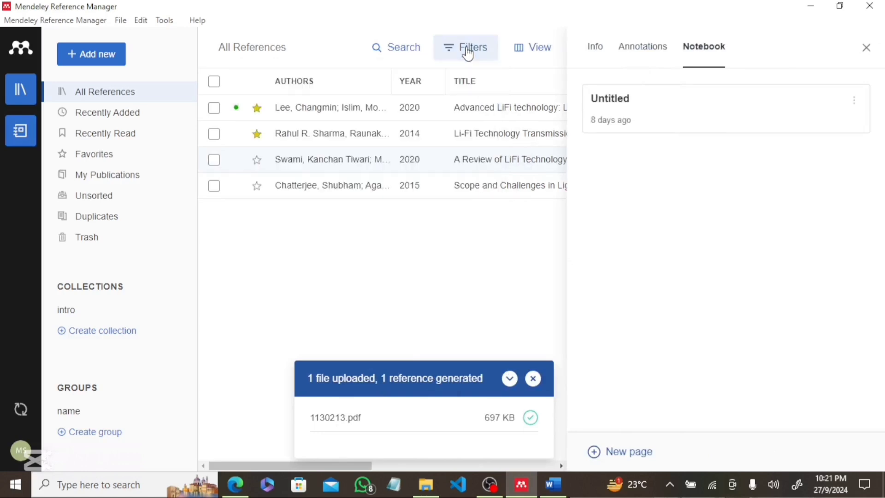
Add the tag "abstract" to the reference "Li-Fi Technology Transmission of data through light" and close its details
{"action": "right_click", "coordinate": [330, 138]}
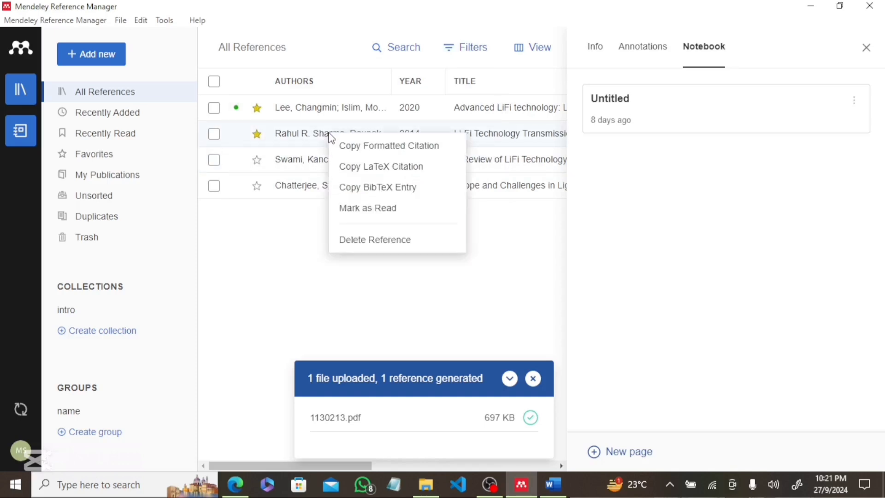
{"action": "left_click", "coordinate": [316, 137]}
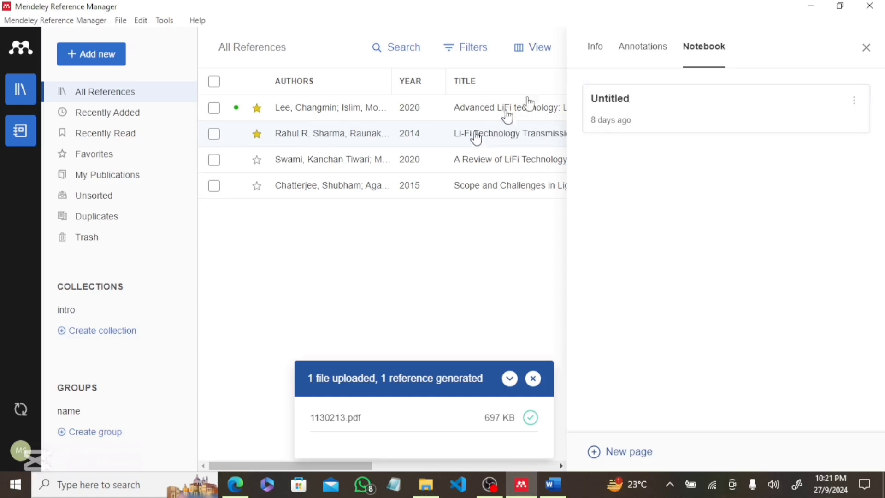
{"action": "left_click", "coordinate": [594, 51]}
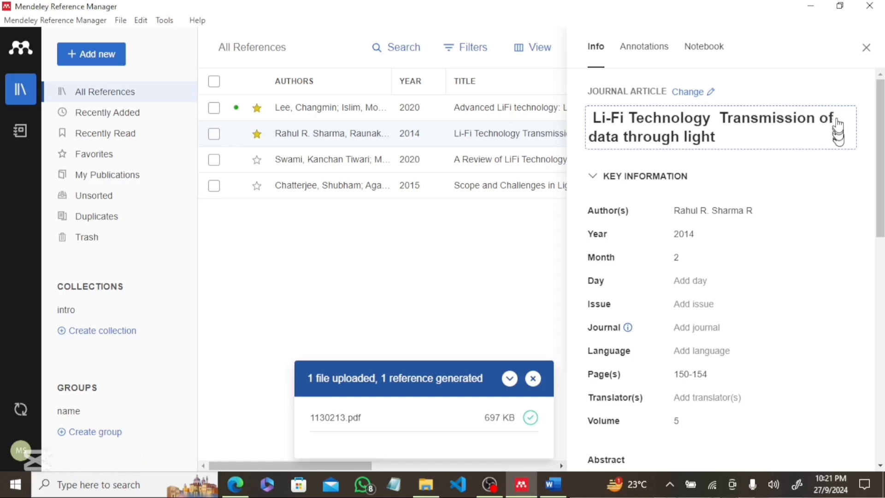
{"action": "scroll", "coordinate": [881, 148], "scroll_direction": "down", "scroll_amount": 5}
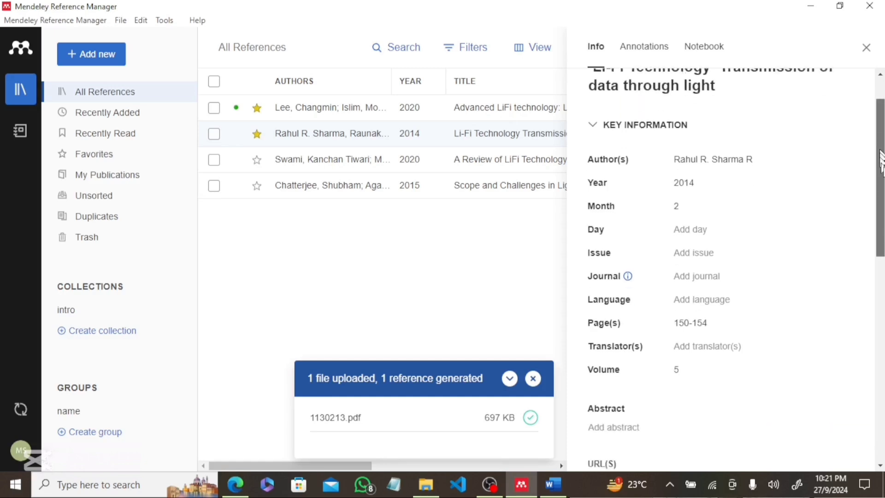
{"action": "left_click_drag", "start_coordinate": [880, 402], "coordinate": [880, 409]}
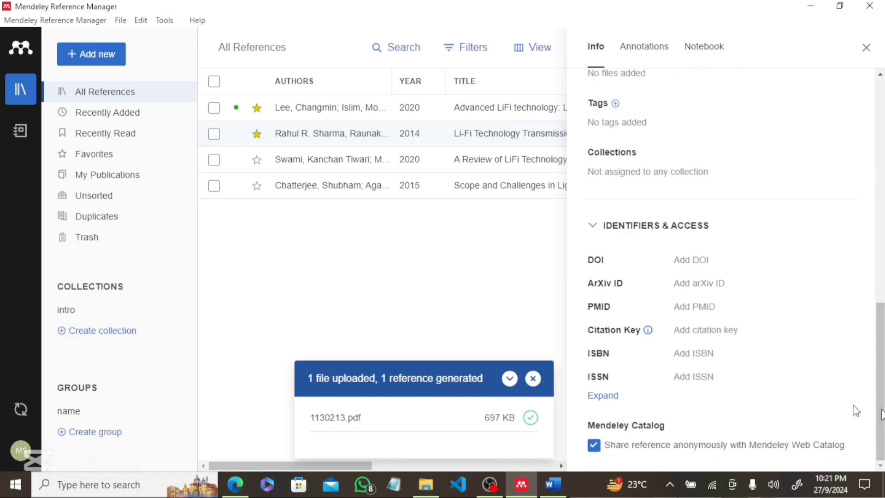
{"action": "left_click", "coordinate": [616, 104]}
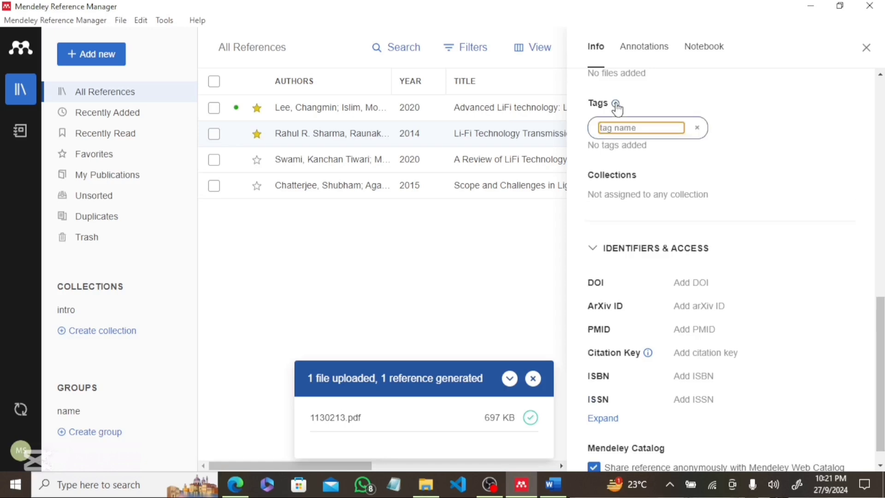
{"action": "type", "text": "abstract"}
{"action": "key", "text": "Return"}
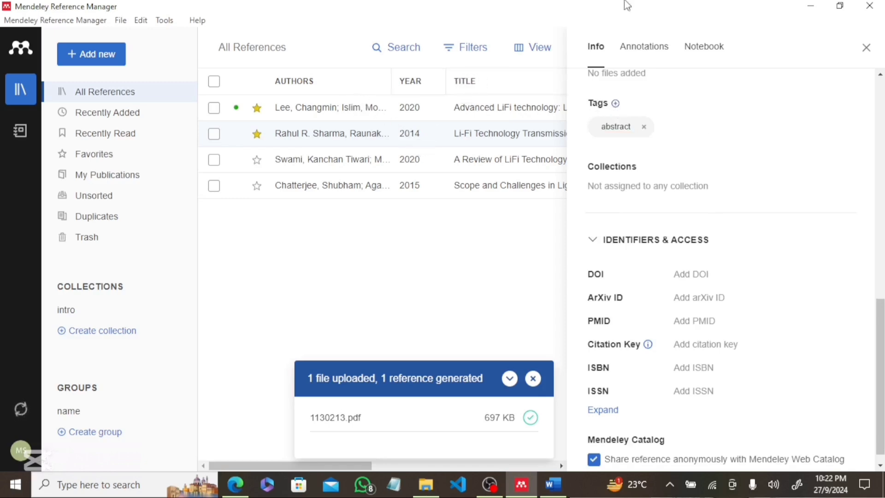
{"action": "left_click", "coordinate": [866, 49]}
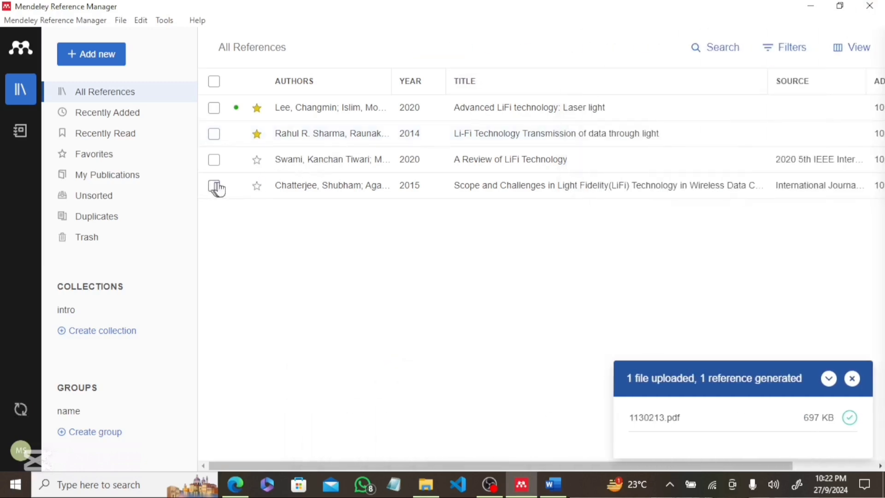
Add the tag "abstact" to the reference "Scope and Challenges in Light Fidelity(LiFi) Technology in Wireless Data Communication" and close its details
{"action": "left_click", "coordinate": [332, 189]}
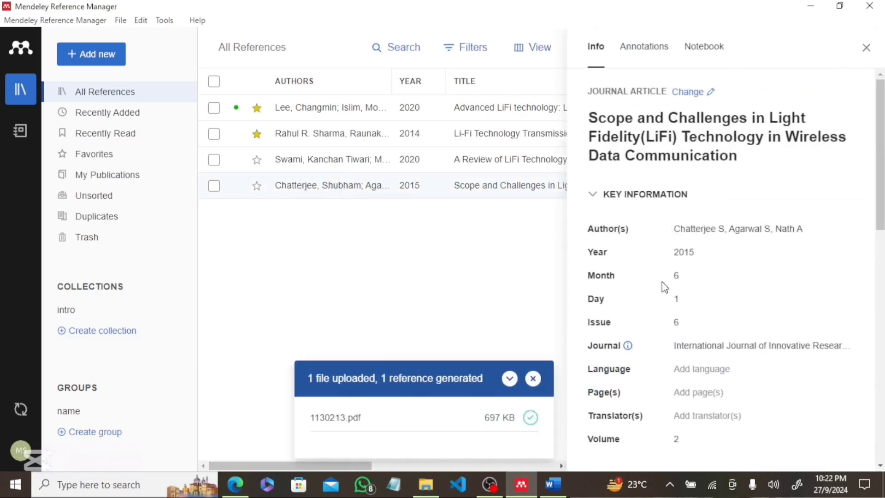
{"action": "left_click_drag", "start_coordinate": [881, 124], "coordinate": [881, 382]}
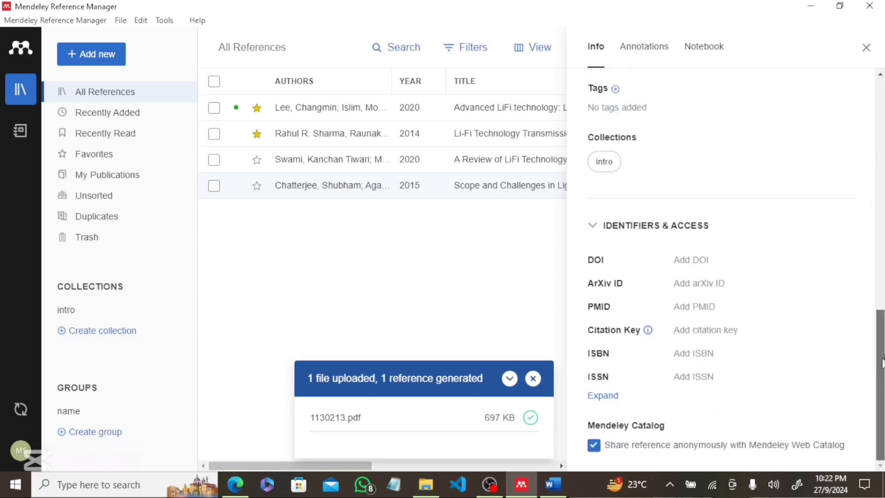
{"action": "scroll", "coordinate": [866, 322], "scroll_direction": "up", "scroll_amount": 1}
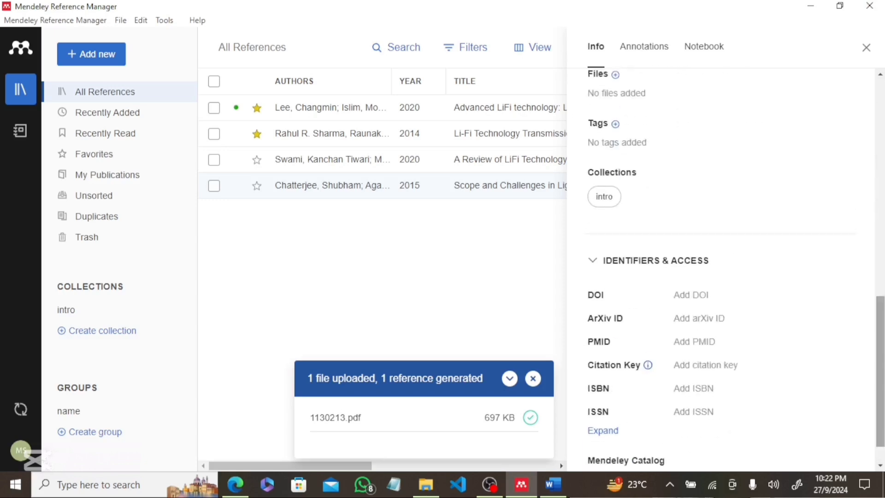
{"action": "left_click", "coordinate": [615, 124]}
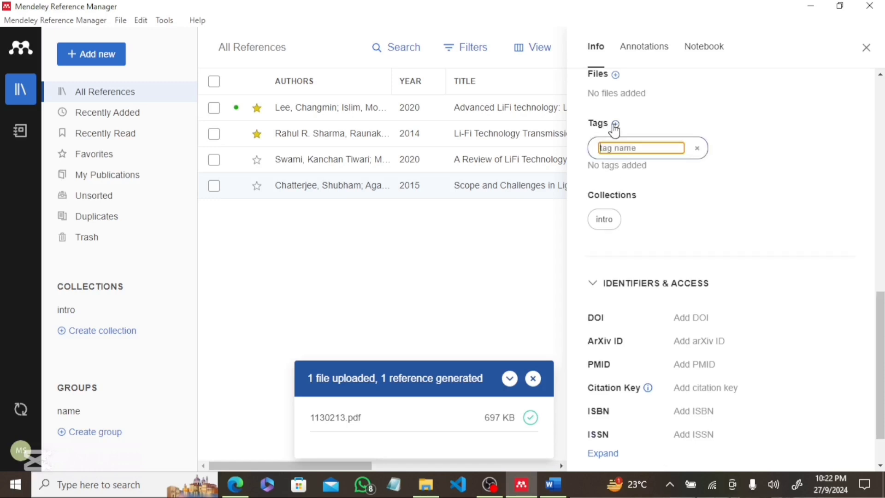
{"action": "type", "text": "abstact"}
{"action": "key", "text": "Return"}
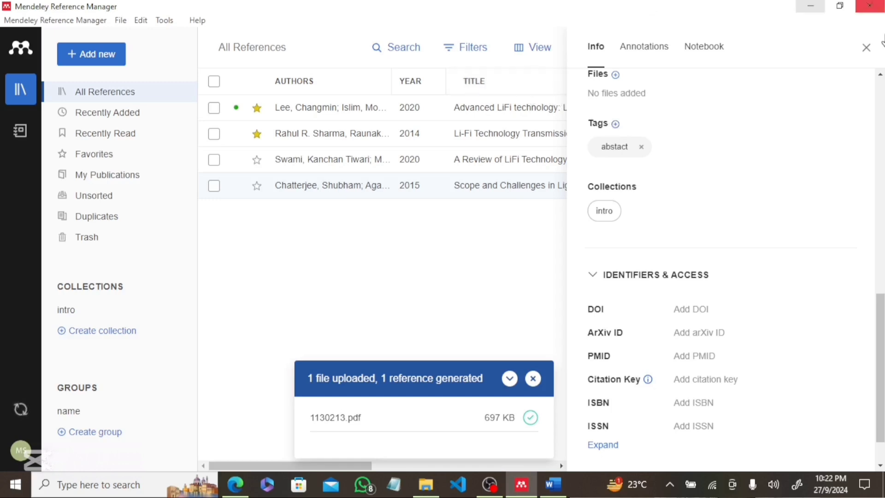
{"action": "left_click", "coordinate": [866, 49]}
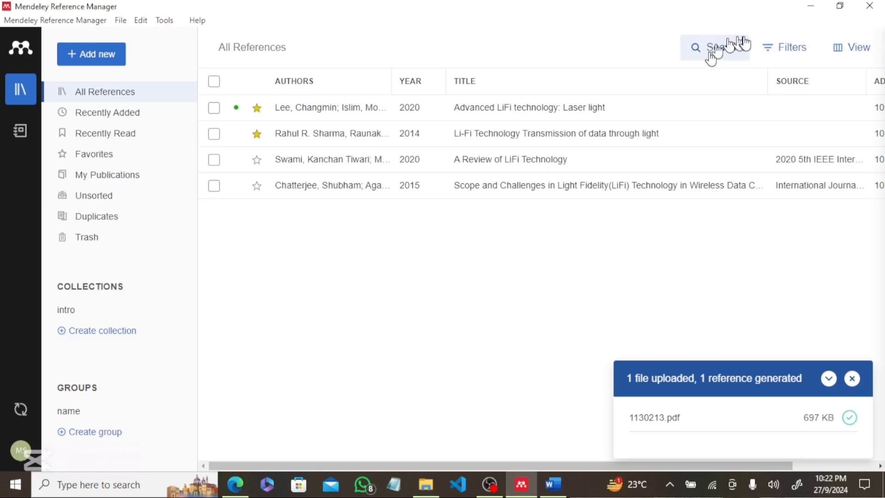
Review the tags and authors available for filtering the library's references, and close the filters
{"action": "left_click", "coordinate": [785, 45]}
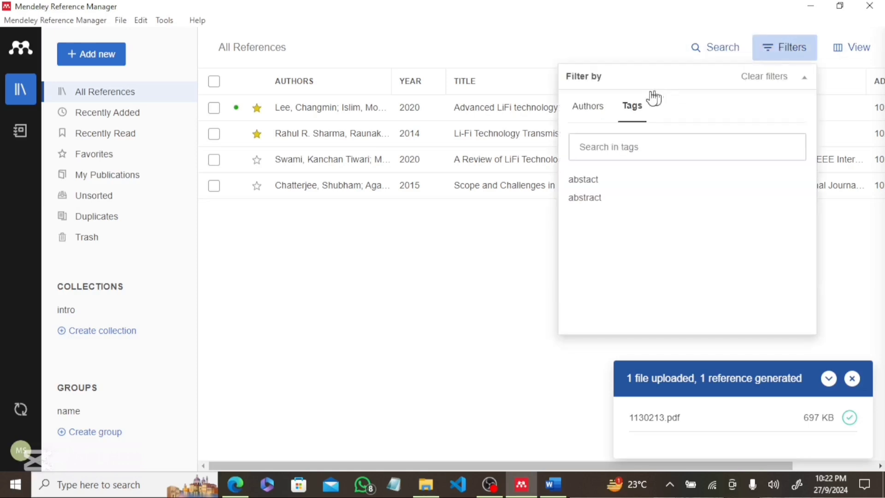
{"action": "left_click", "coordinate": [592, 112]}
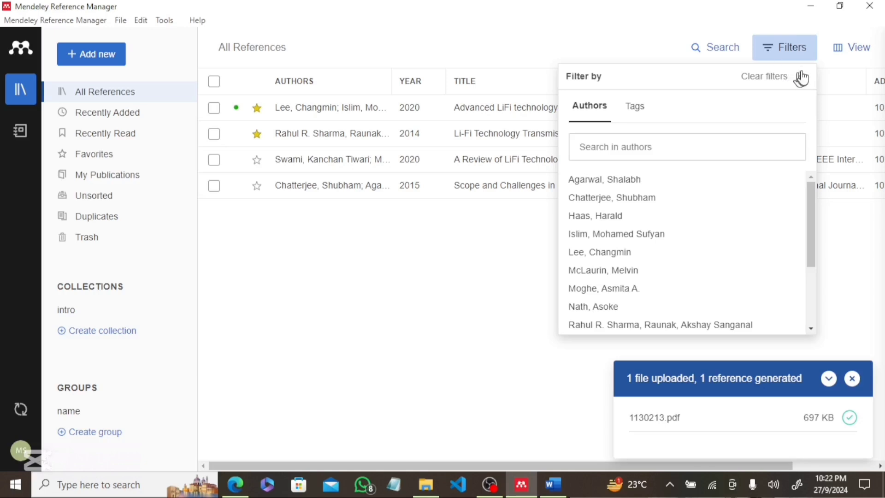
{"action": "left_click", "coordinate": [795, 58]}
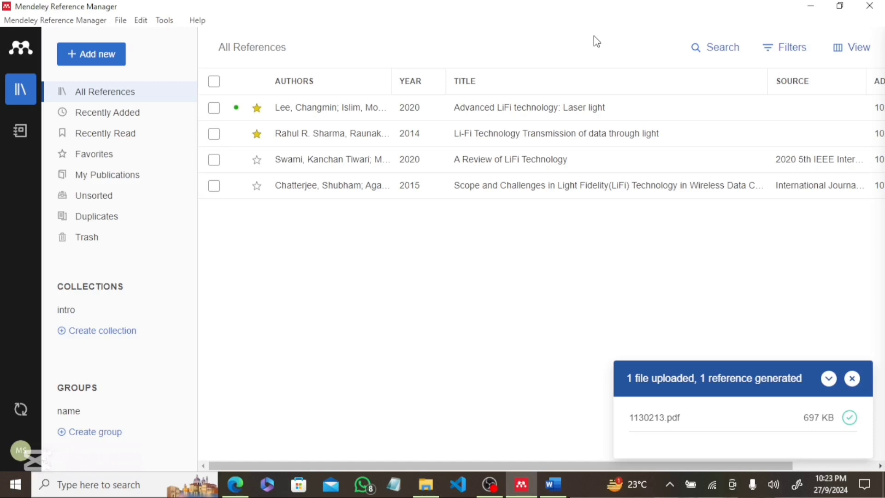
Examine the notebook and the annotations and general notes of "A Review of LiFi Technology", and close the details pane
{"action": "left_click", "coordinate": [32, 136]}
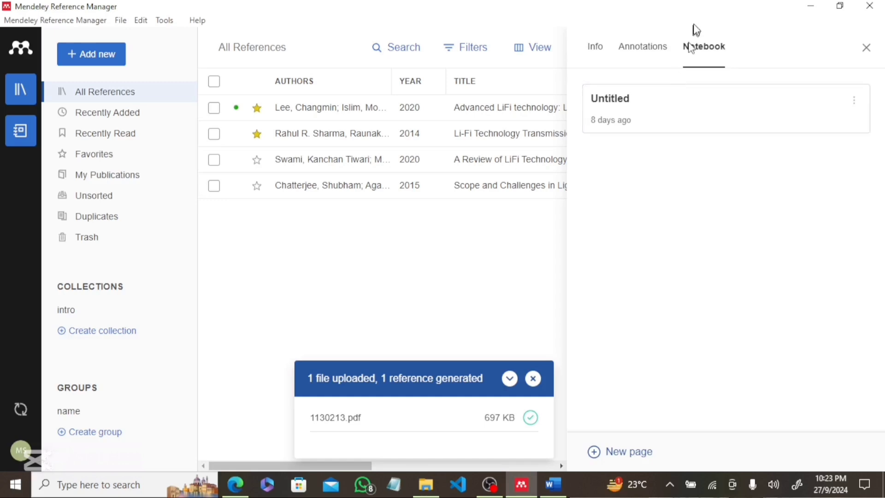
{"action": "left_click", "coordinate": [657, 50]}
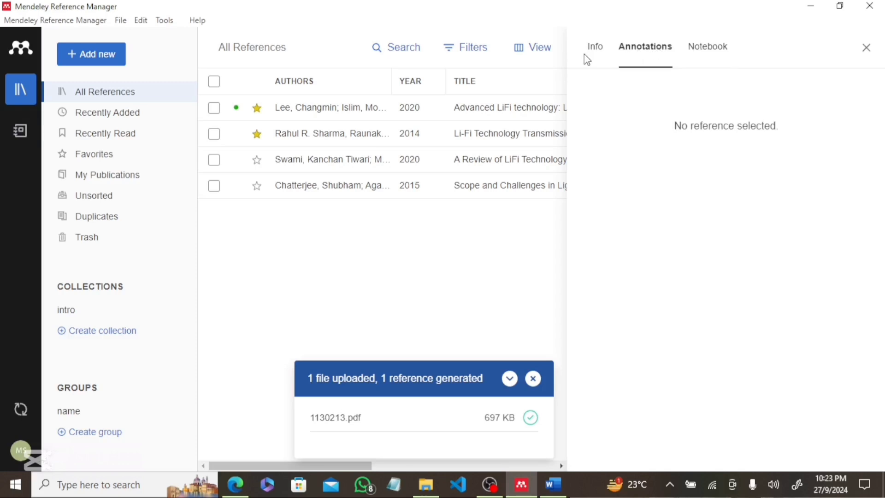
{"action": "left_click", "coordinate": [324, 168]}
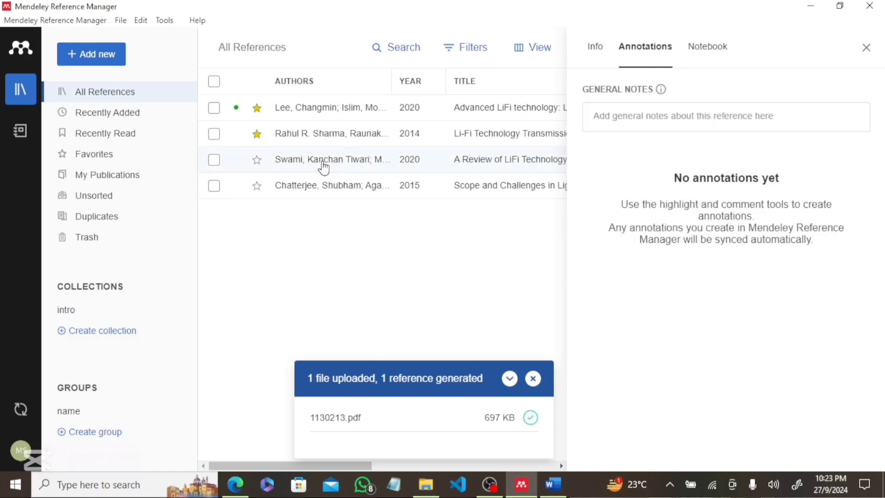
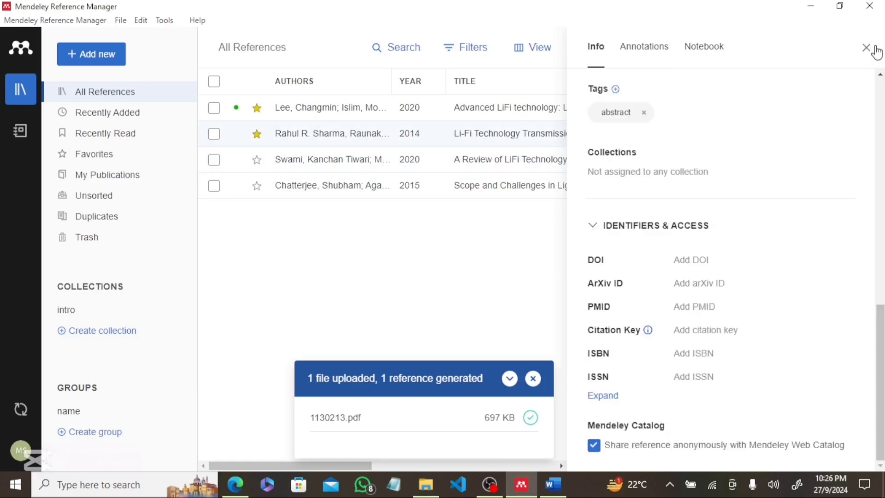
{"action": "left_click", "coordinate": [866, 47]}
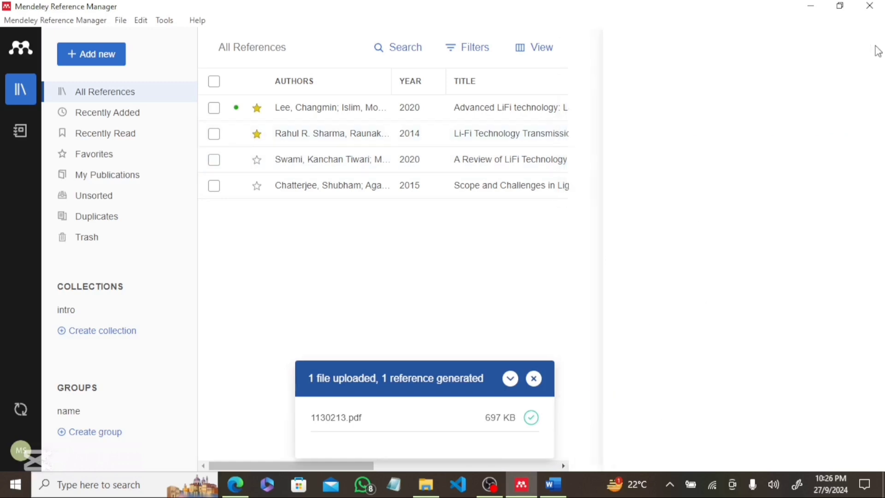
Open the PDF of "Advanced LiFi technology: Laser light" and highlight the first two sentences of its abstract in red
{"action": "double_click", "coordinate": [541, 111]}
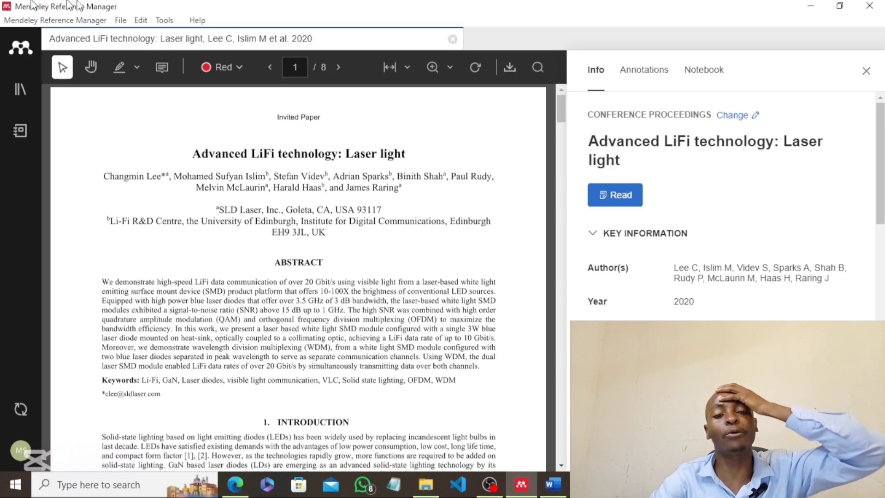
{"action": "left_click", "coordinate": [234, 67]}
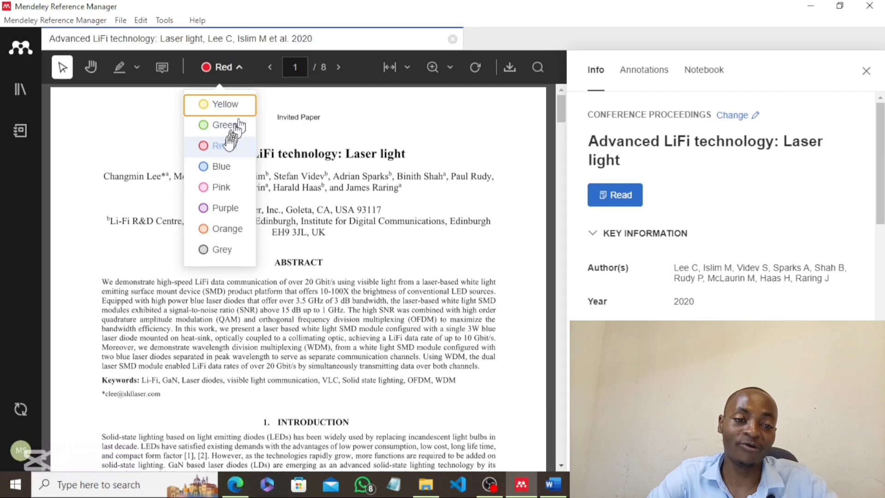
{"action": "left_click", "coordinate": [219, 146]}
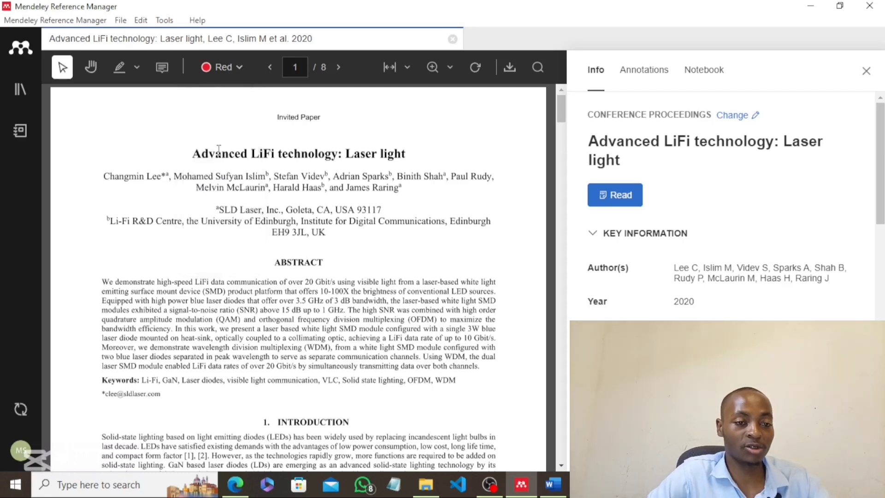
{"action": "left_click", "coordinate": [138, 67]}
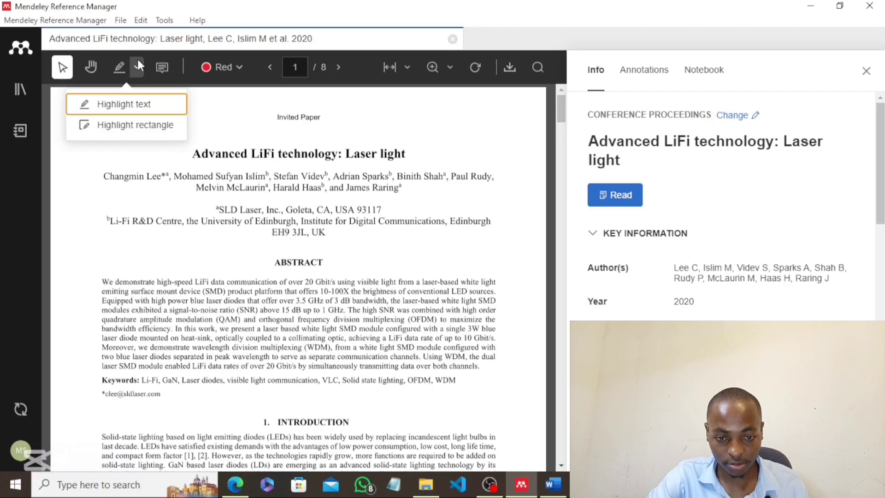
{"action": "left_click", "coordinate": [145, 103]}
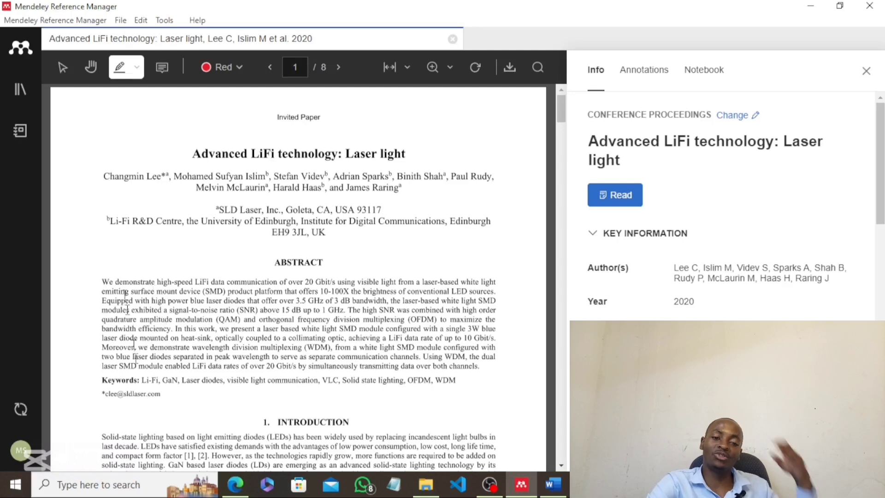
{"action": "mouse_move", "coordinate": [102, 282]}
{"action": "left_mouse_down"}
{"action": "mouse_move", "coordinate": [252, 265]}
{"action": "mouse_move", "coordinate": [290, 282]}
{"action": "mouse_move", "coordinate": [378, 290]}
{"action": "mouse_move", "coordinate": [364, 311]}
{"action": "mouse_move", "coordinate": [346, 311]}
{"action": "left_mouse_up"}
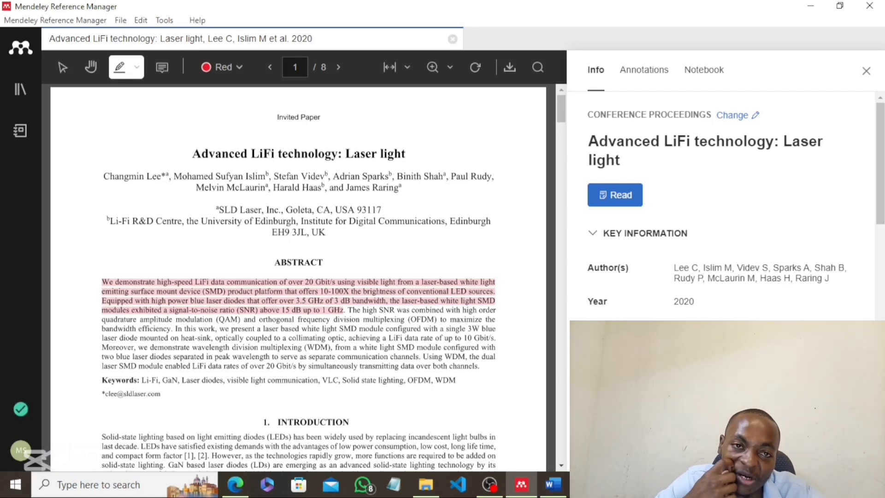
Change the colour of the abstract's text highlight to green
{"action": "left_click", "coordinate": [265, 304]}
{"action": "left_click", "coordinate": [265, 300]}
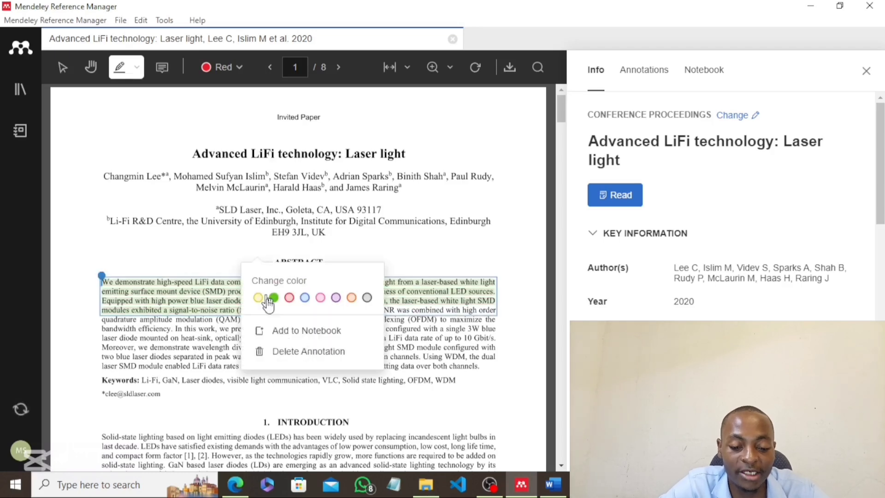
{"action": "left_click", "coordinate": [270, 300]}
Place a sticky note on the highlighted abstract passage with the comment "ioffuvnb akdm ag hksdbclankf ol jhkbwlcnls bsfo uilnl qmacuhbfj"
{"action": "left_click", "coordinate": [229, 296]}
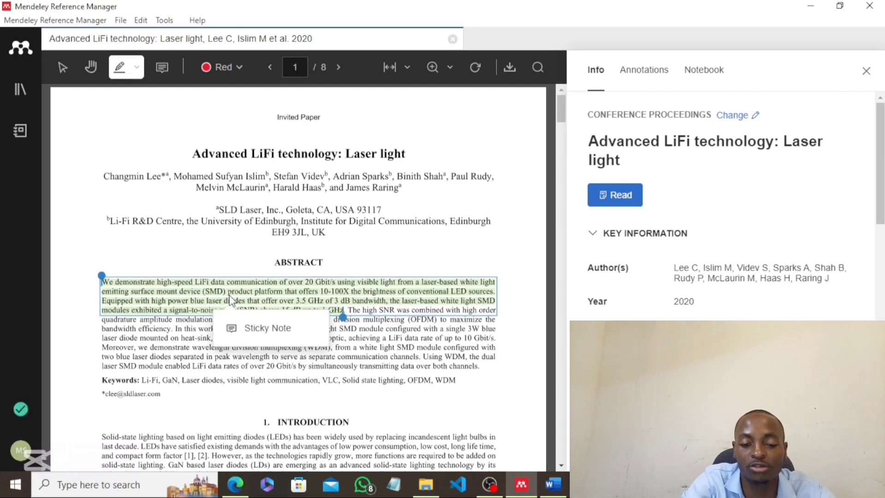
{"action": "left_click", "coordinate": [246, 328]}
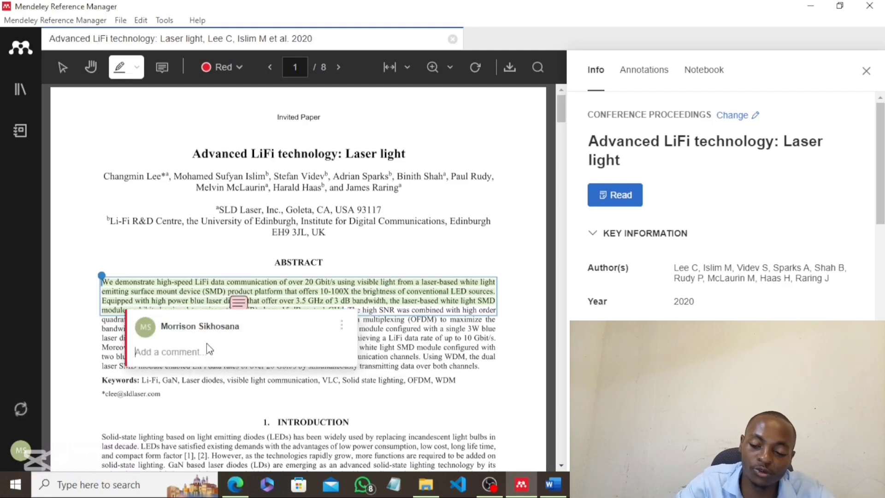
{"action": "type", "text": "ioffuvnb akdm ag"}
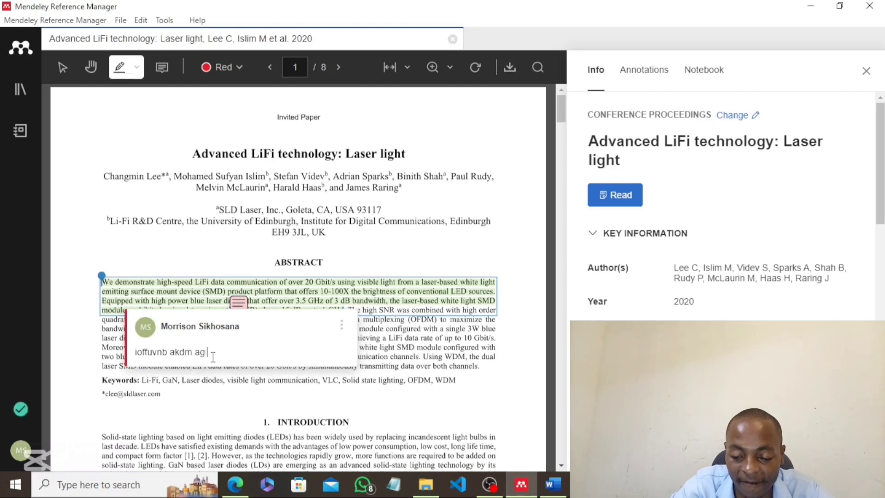
{"action": "type", "text": " hksdbclankf ol jhkbwlcnl"}
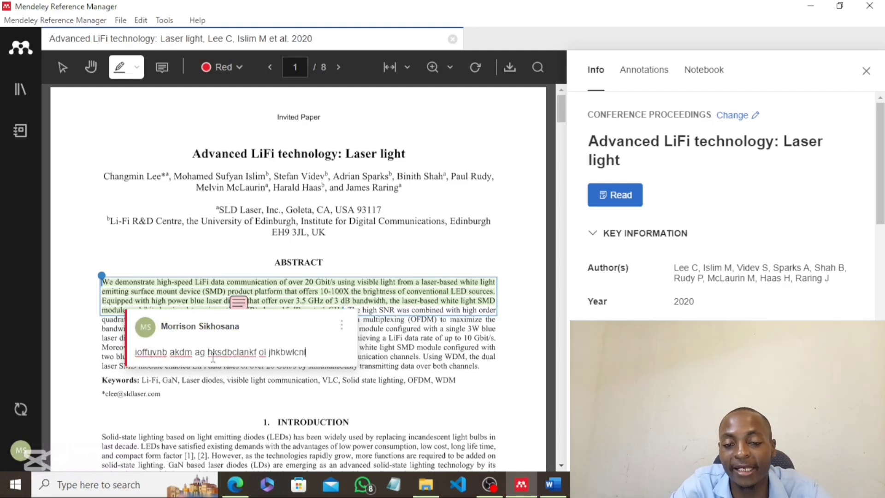
{"action": "type", "text": "s bsfo uilnl qmacuhb"}
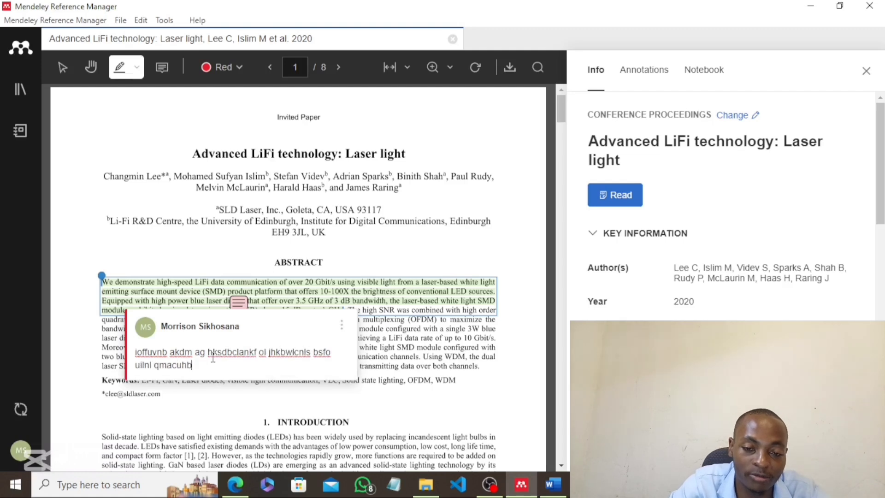
{"action": "type", "text": "fj"}
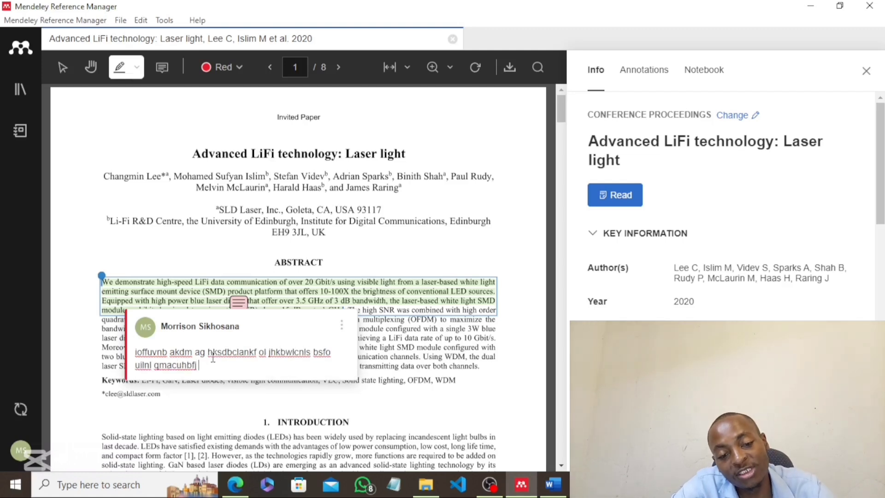
{"action": "key", "text": "shift+Return"}
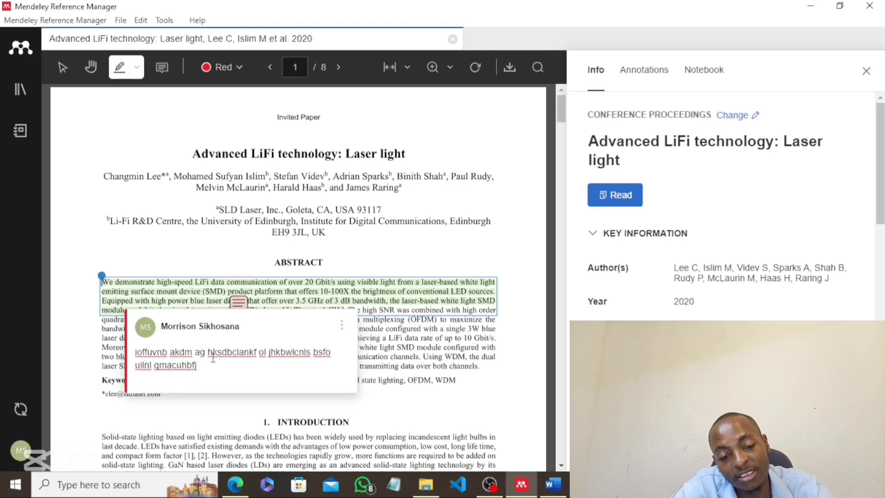
{"action": "key", "text": "BackSpace"}
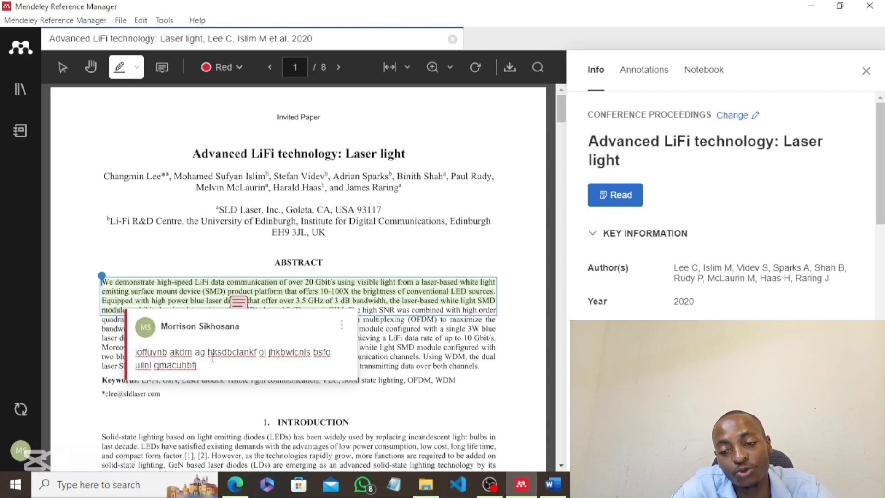
{"action": "left_click", "coordinate": [367, 246]}
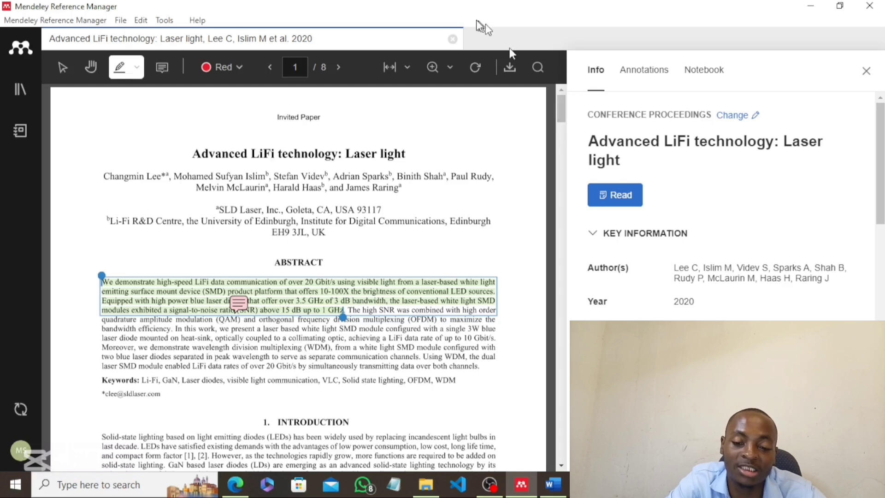
Mark the first page's last introduction paragraph, beginning "Most reported LiFi studies", with a red rectangle highlight
{"action": "left_click", "coordinate": [134, 67]}
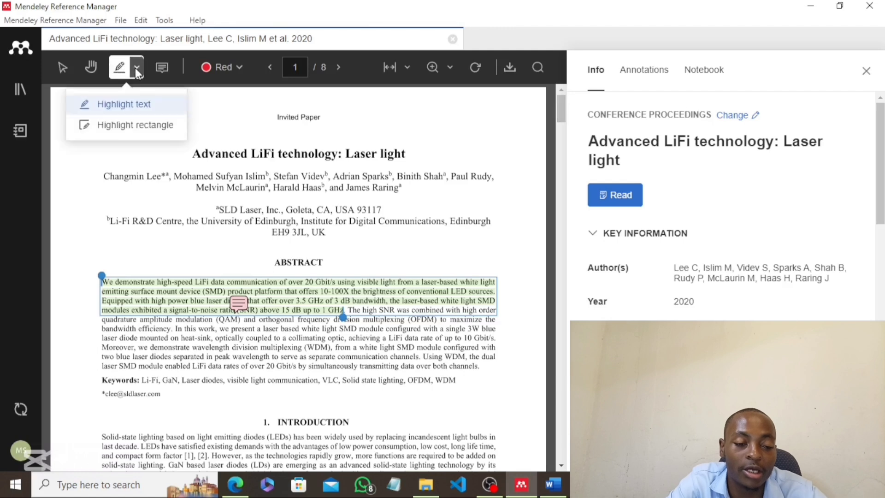
{"action": "left_click", "coordinate": [133, 125]}
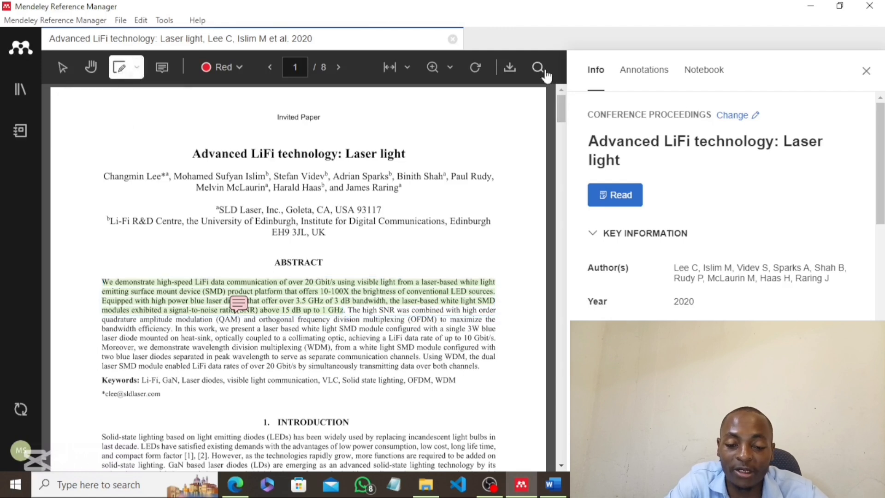
{"action": "left_click_drag", "start_coordinate": [558, 110], "coordinate": [563, 129]}
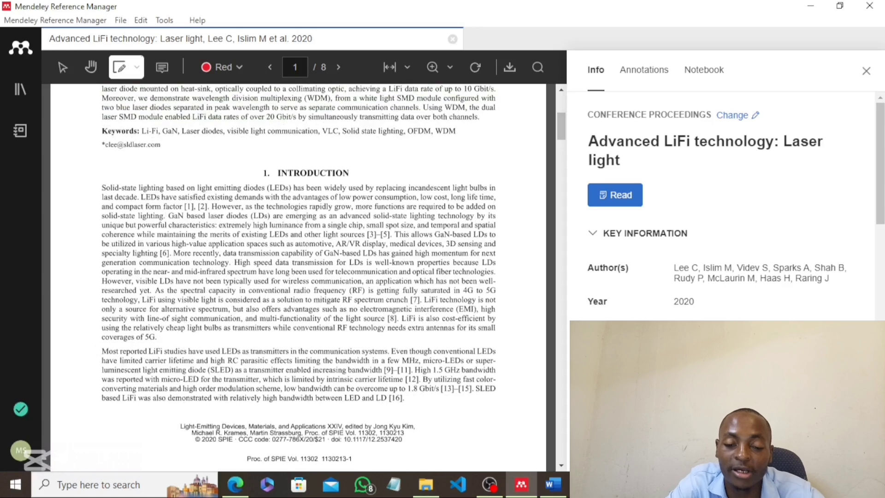
{"action": "left_click_drag", "start_coordinate": [103, 347], "coordinate": [409, 404]}
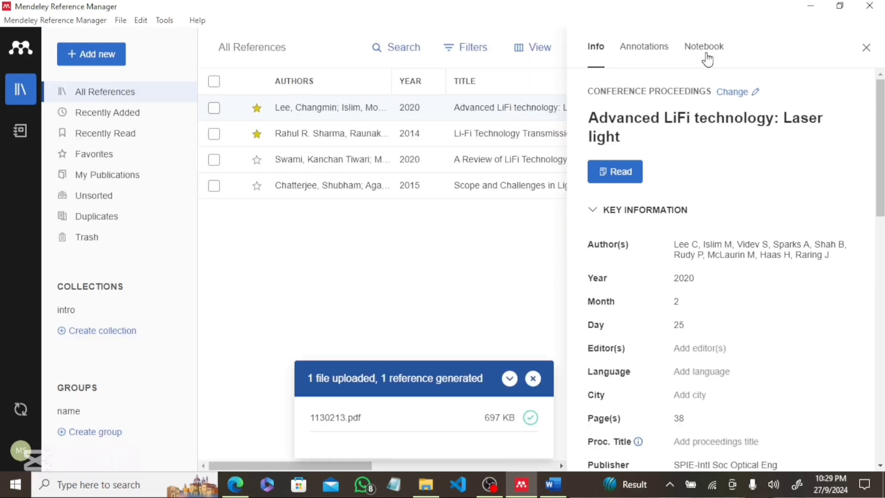
View the notebook pages and annotations of "Advanced LiFi technology: Laser light", and close the reference's details
{"action": "left_click", "coordinate": [708, 58]}
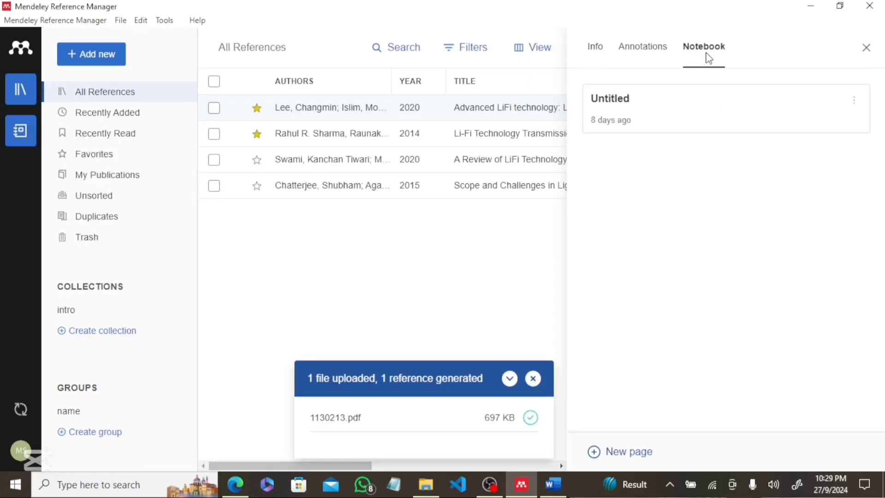
{"action": "left_click", "coordinate": [647, 56]}
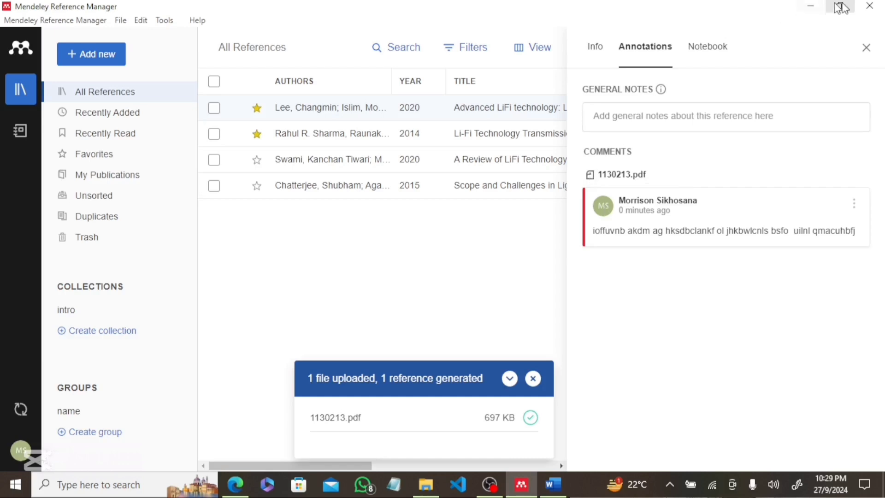
{"action": "left_click", "coordinate": [866, 48]}
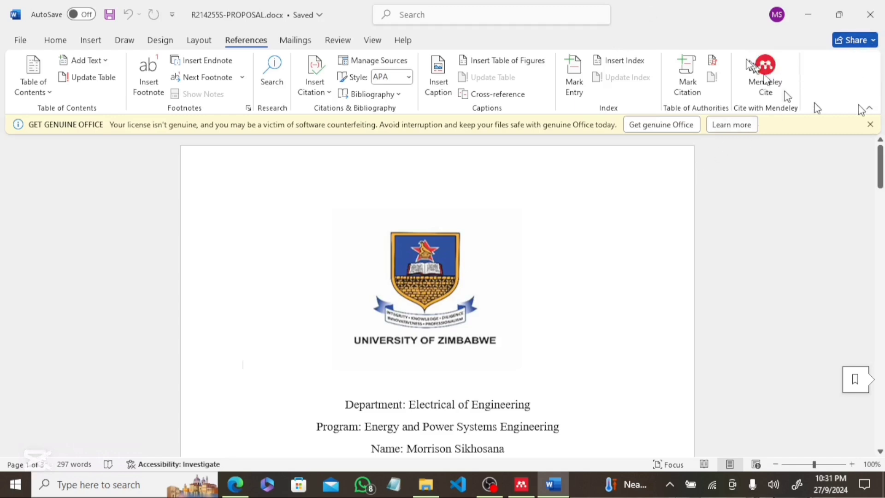
Switch to the proposal document in Word, open Mendeley Cite and change the citation style to IEEE
{"action": "left_click", "coordinate": [765, 64]}
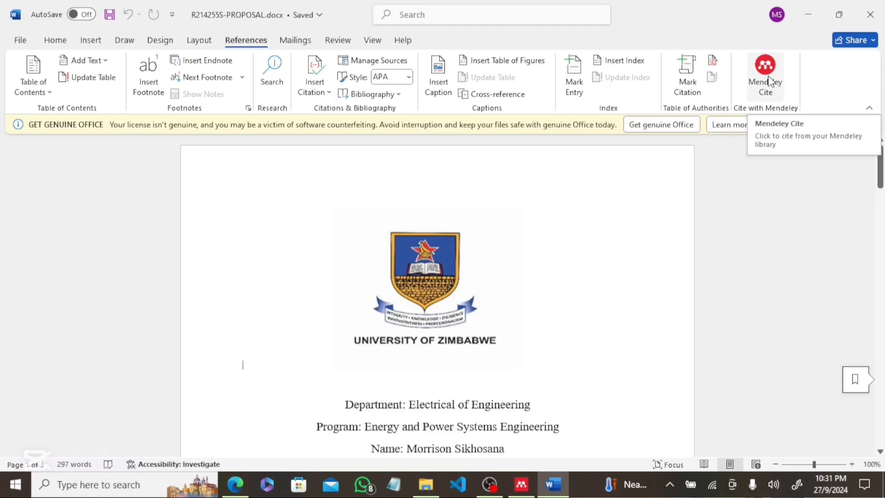
{"action": "left_click", "coordinate": [767, 79]}
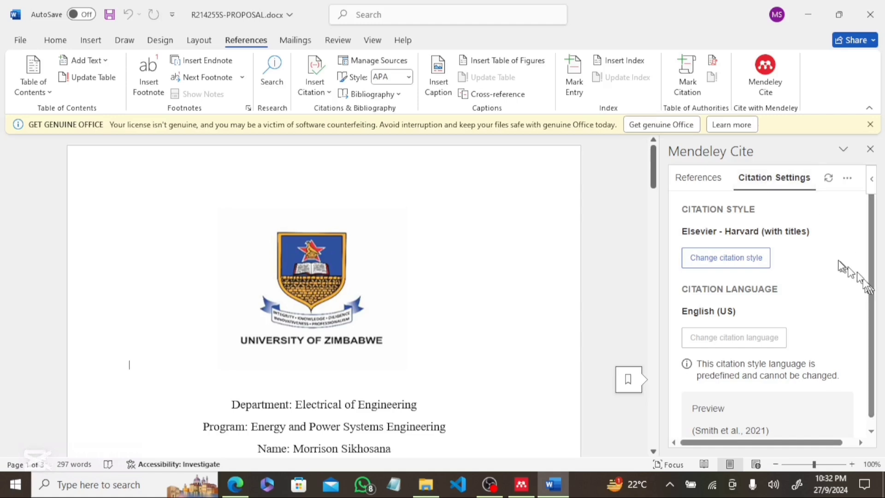
{"action": "left_click", "coordinate": [730, 262]}
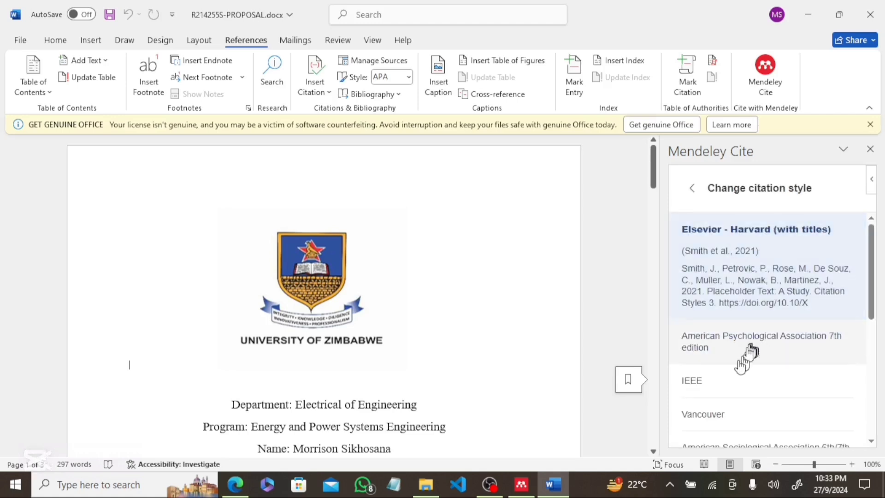
{"action": "left_click", "coordinate": [725, 390]}
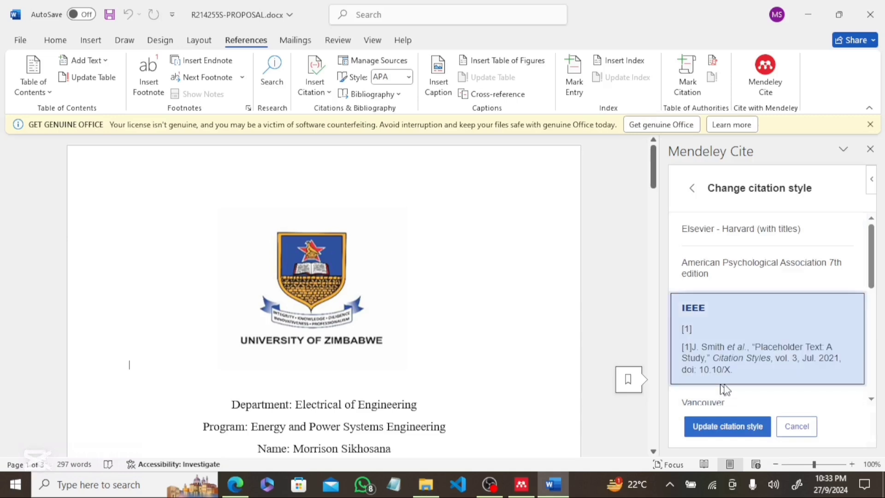
{"action": "left_click", "coordinate": [731, 431]}
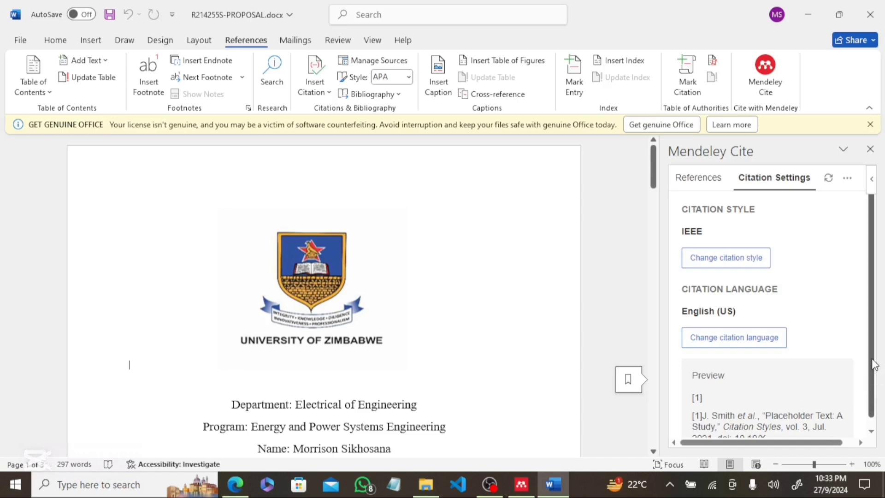
{"action": "scroll", "coordinate": [874, 364], "scroll_direction": "down", "scroll_amount": 1}
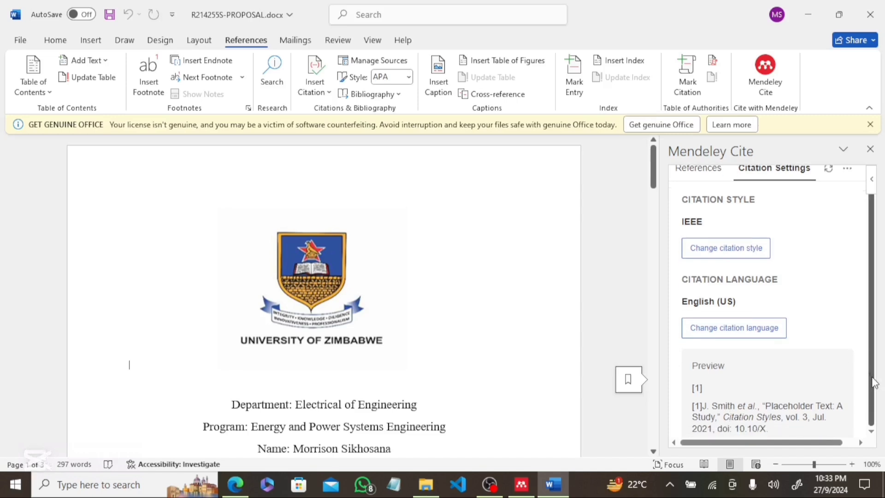
Insert citations of "Scope and Challenges in Light Fidelity(LiFi) Technology in Wireless Data Communication" after "products" in the Executive Summary and after the last Solution bullet
{"action": "left_click", "coordinate": [704, 177]}
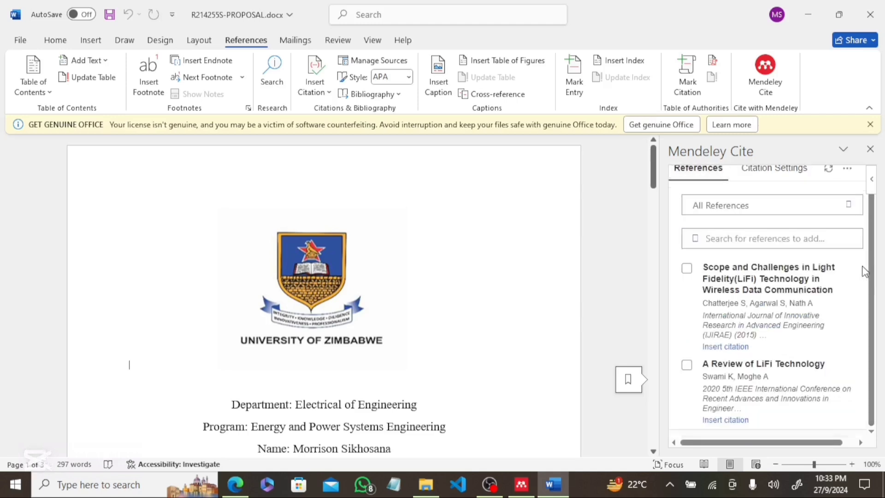
{"action": "left_click", "coordinate": [686, 269]}
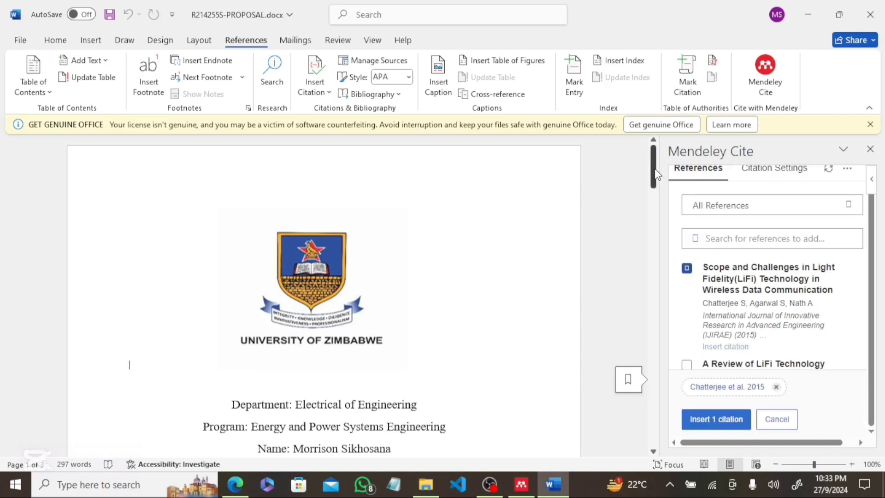
{"action": "left_click_drag", "start_coordinate": [657, 174], "coordinate": [659, 273]}
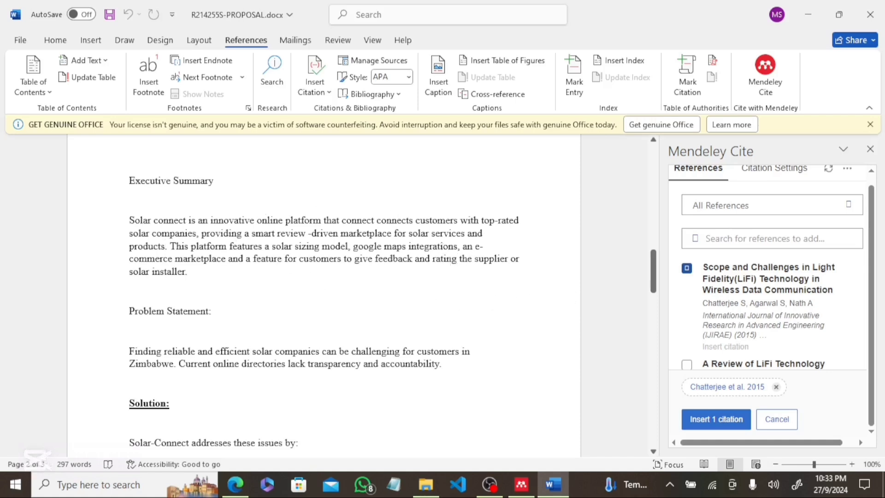
{"action": "left_click", "coordinate": [730, 420]}
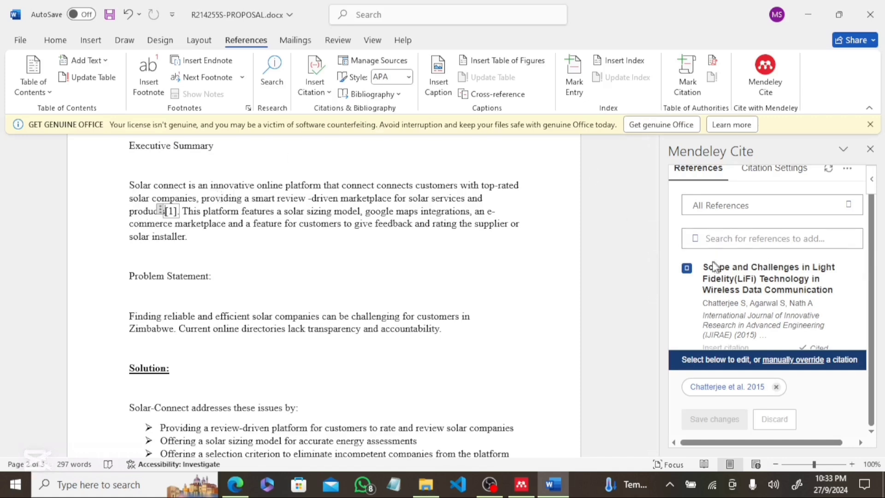
{"action": "left_click", "coordinate": [686, 268]}
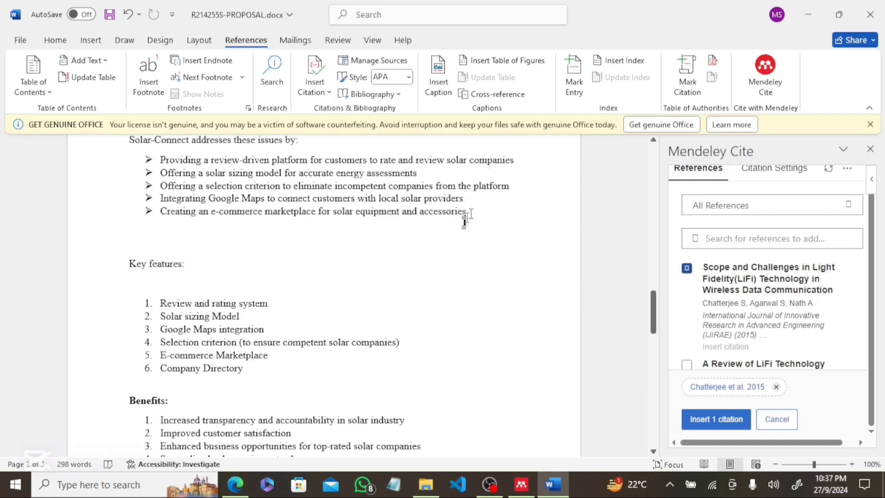
{"action": "left_click", "coordinate": [740, 425]}
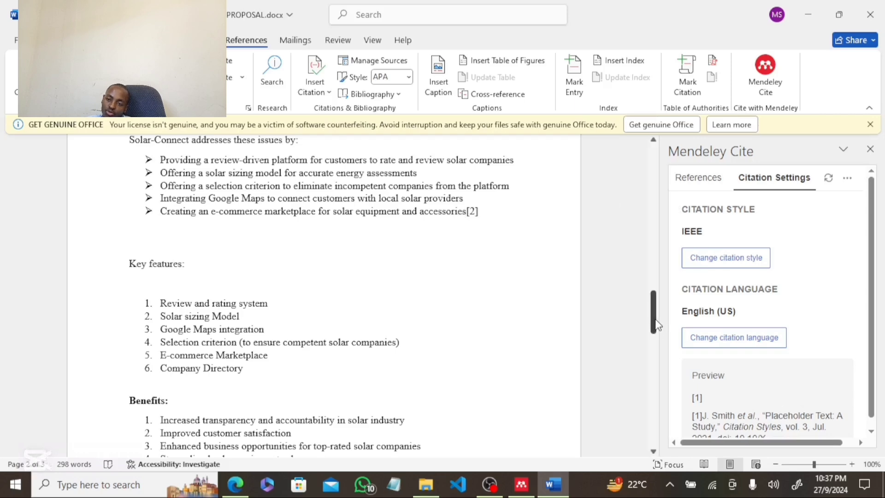
Add the heading "Reference" below the Conclusion paragraph at the end of the document, followed by a new line
{"action": "left_click_drag", "start_coordinate": [657, 324], "coordinate": [667, 388]}
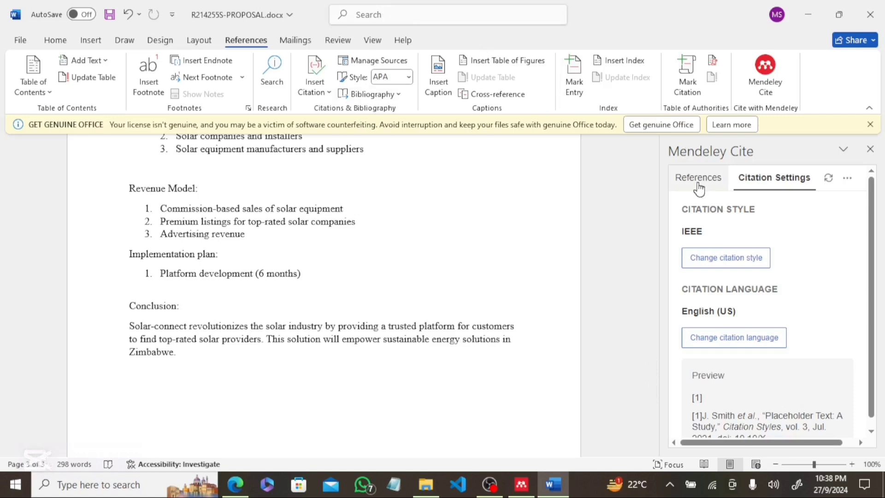
{"action": "left_click", "coordinate": [847, 182]}
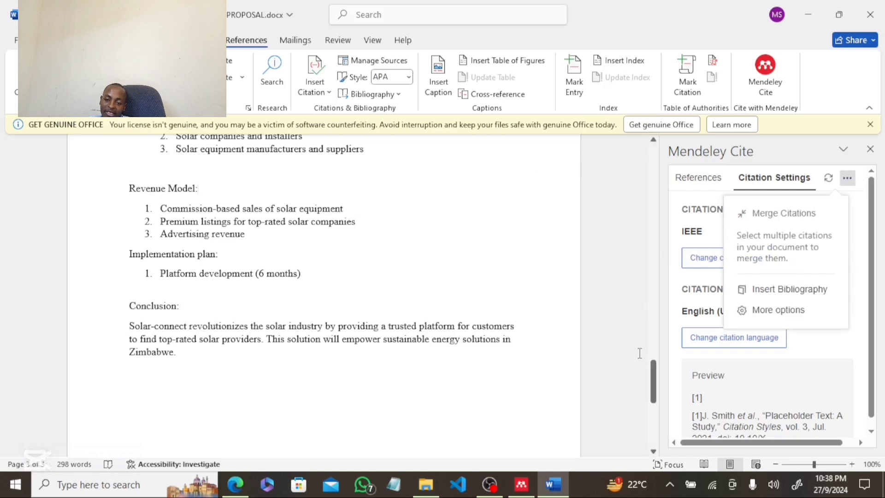
{"action": "left_click_drag", "start_coordinate": [656, 394], "coordinate": [689, 402]}
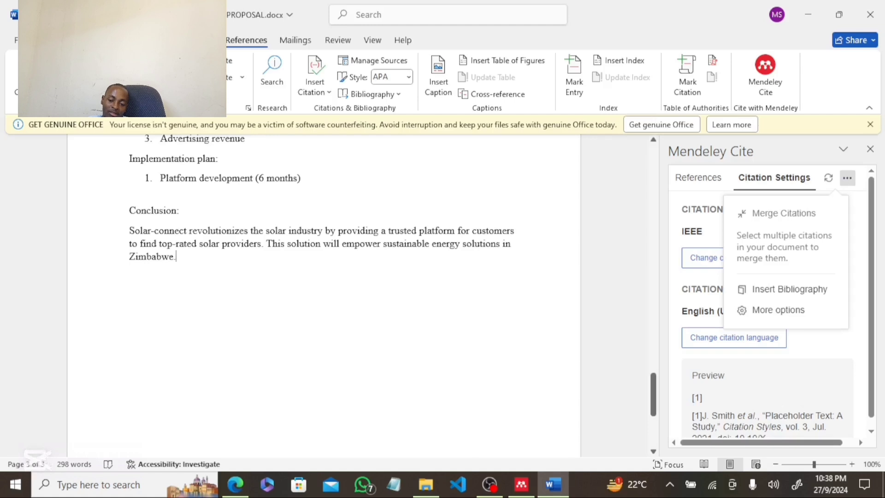
{"action": "key", "text": "Return"}
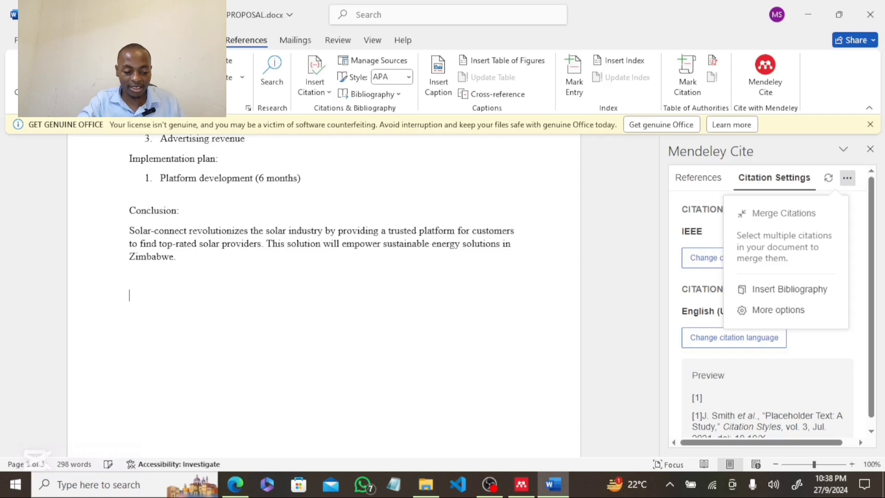
{"action": "type", "text": "Reference"}
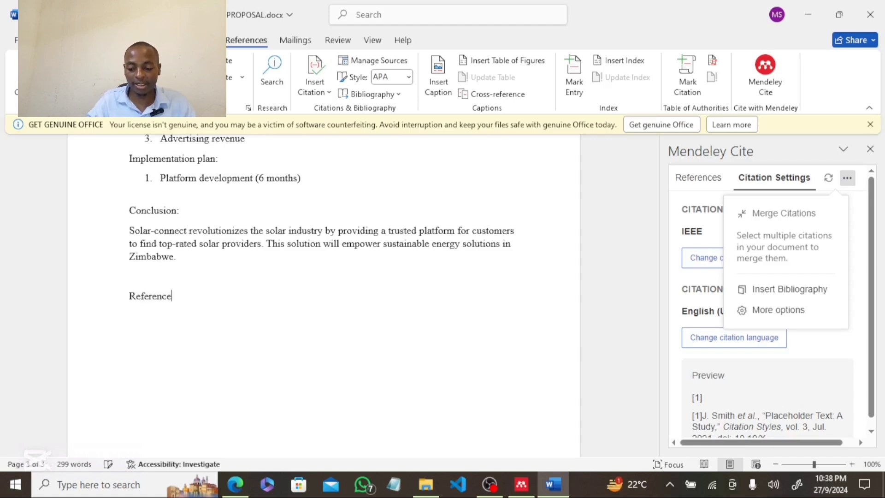
{"action": "key", "text": "Return"}
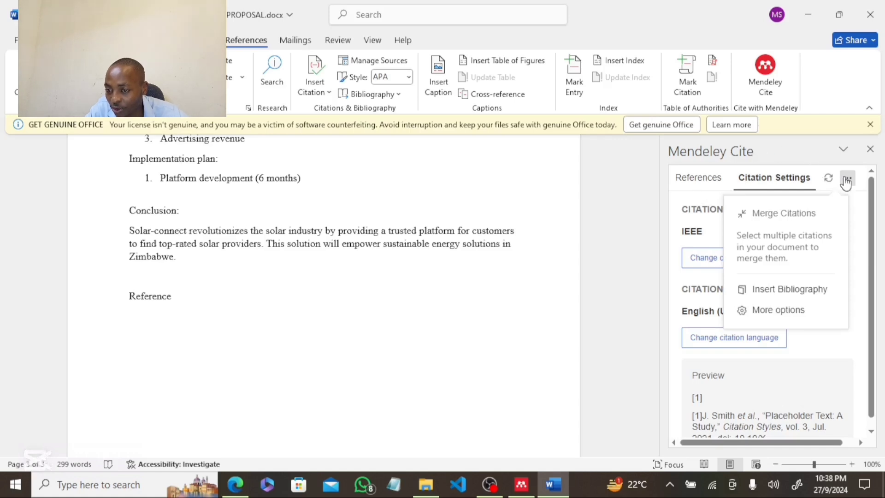
Insert the Mendeley bibliography on the empty line under the "Reference" heading
{"action": "left_click", "coordinate": [781, 290]}
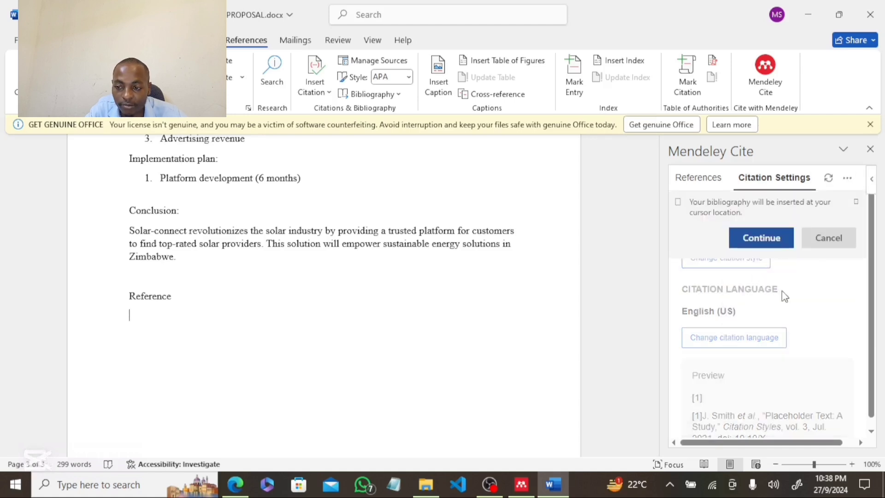
{"action": "left_click", "coordinate": [773, 243]}
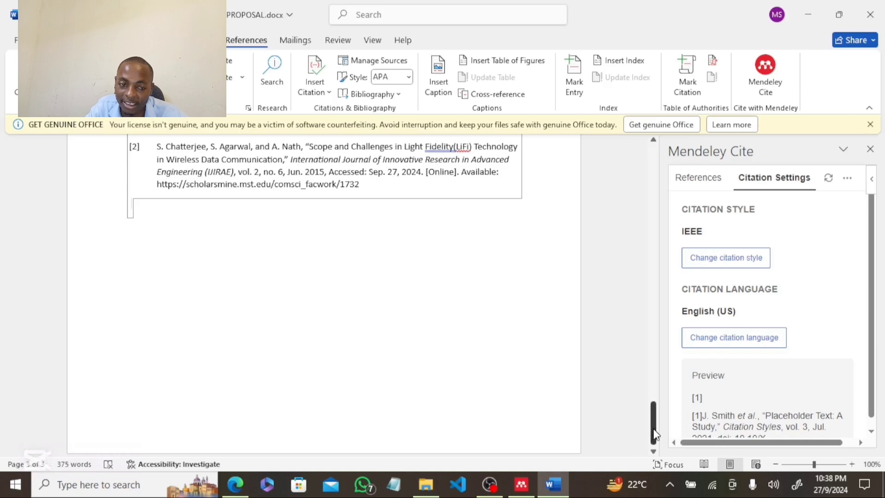
{"action": "left_click_drag", "start_coordinate": [651, 427], "coordinate": [649, 400]}
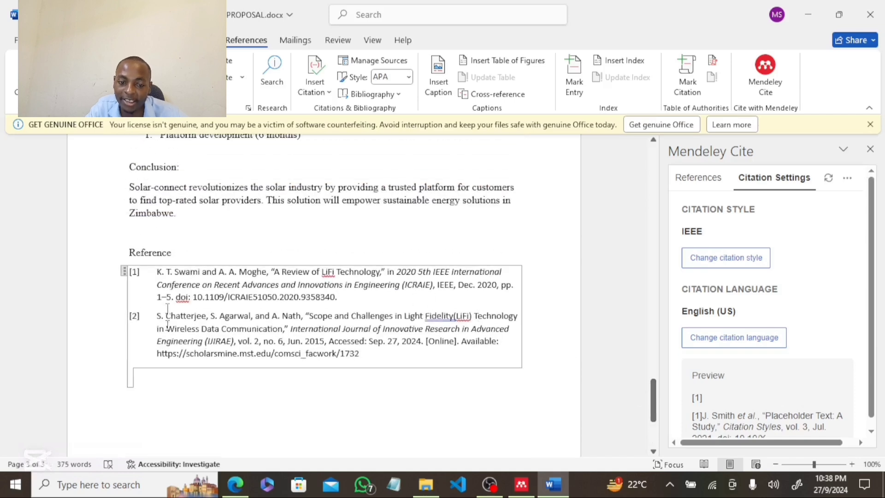